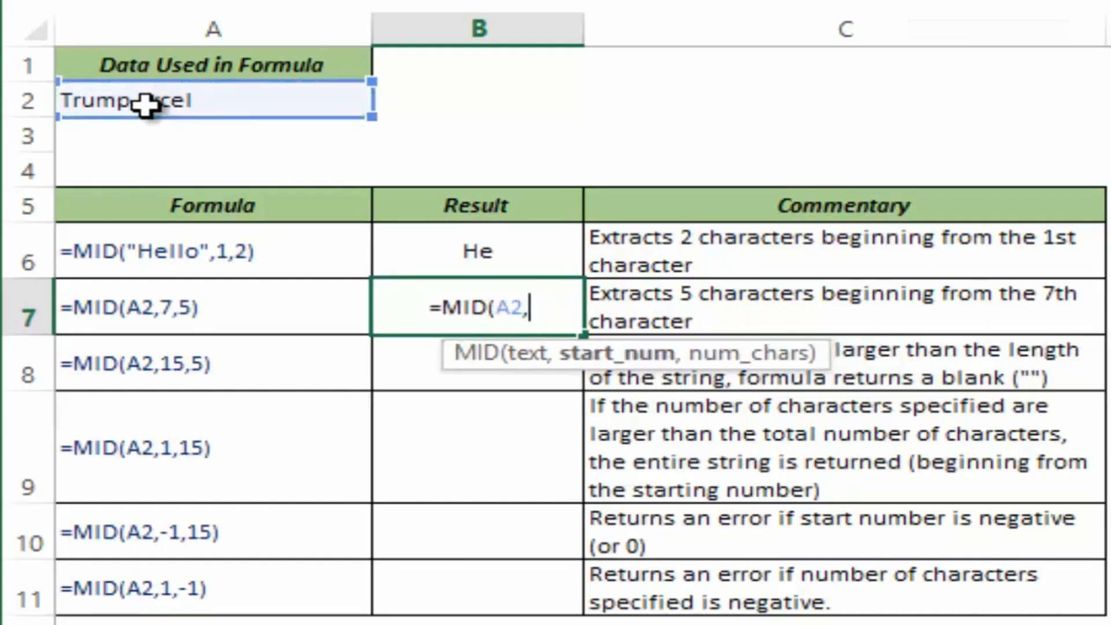
Complete the MID formula in cell B7 as =MID(A2,7,5) to extract five characters starting from the seventh.
text(7,)
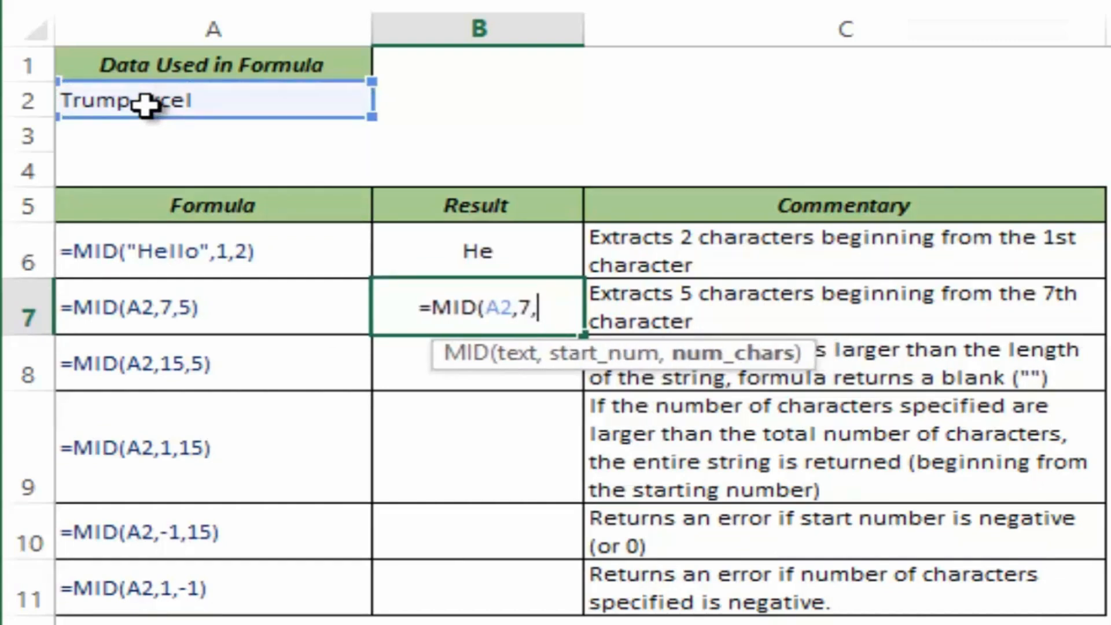
text(5)
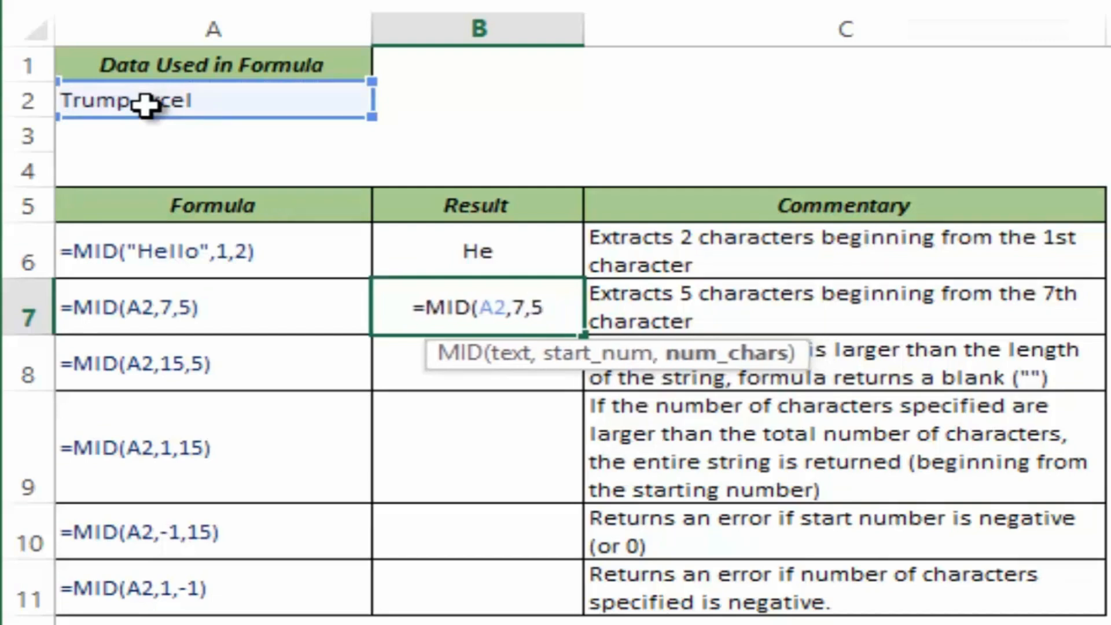
text())
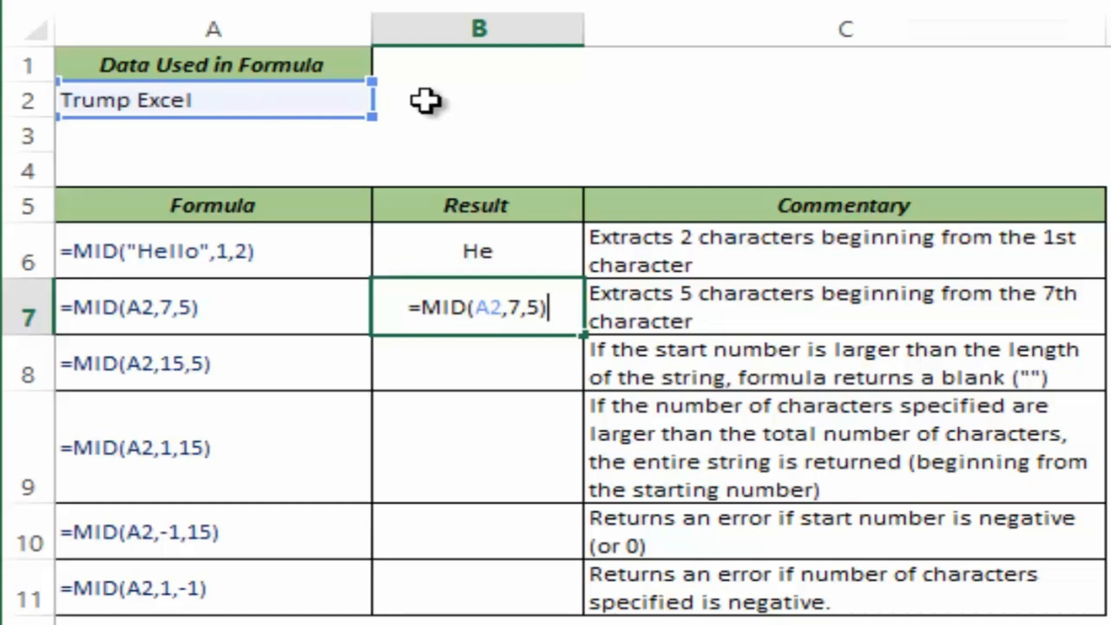
key(Return)
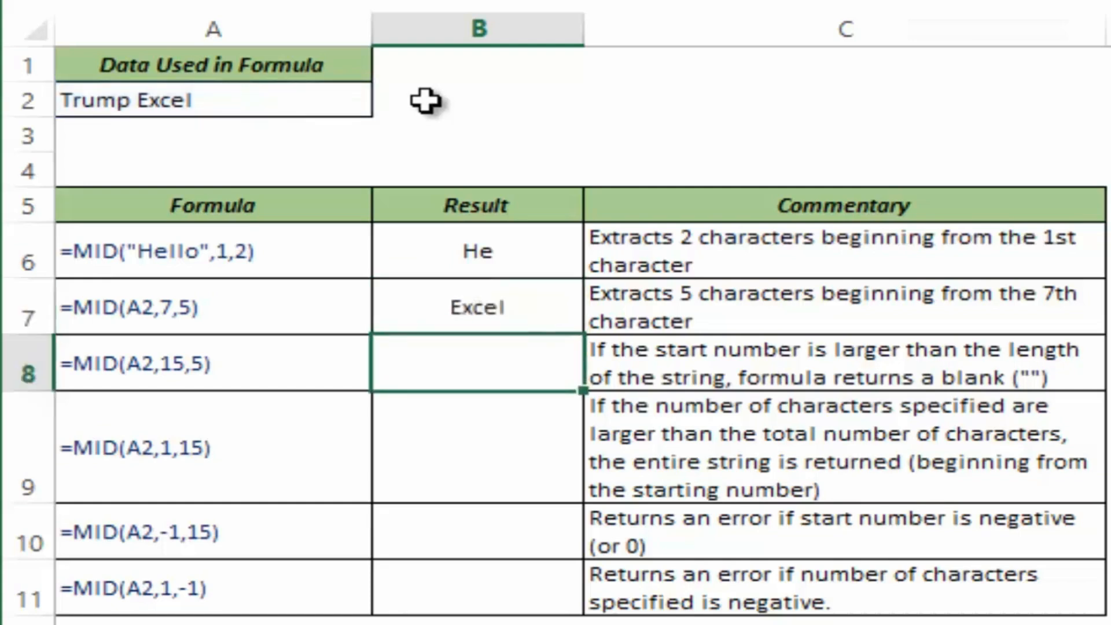
Enter the formula =MID(A2,15,5) in cell B8, using a start number beyond the length of the text.
key(F2)
text(=Mid)
key(Tab)
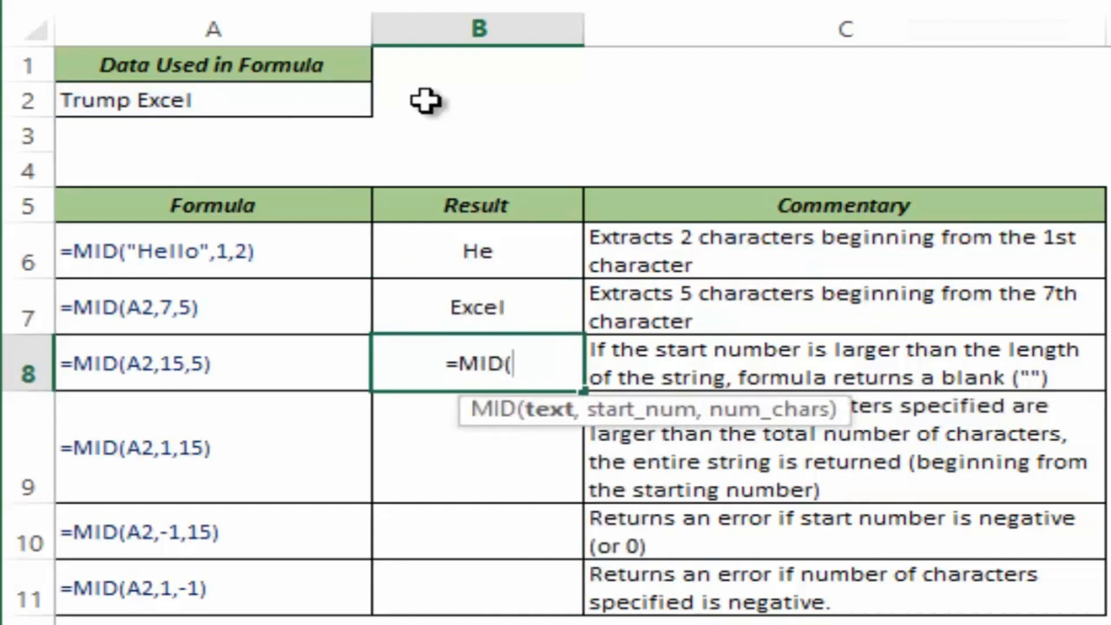
click(360, 104)
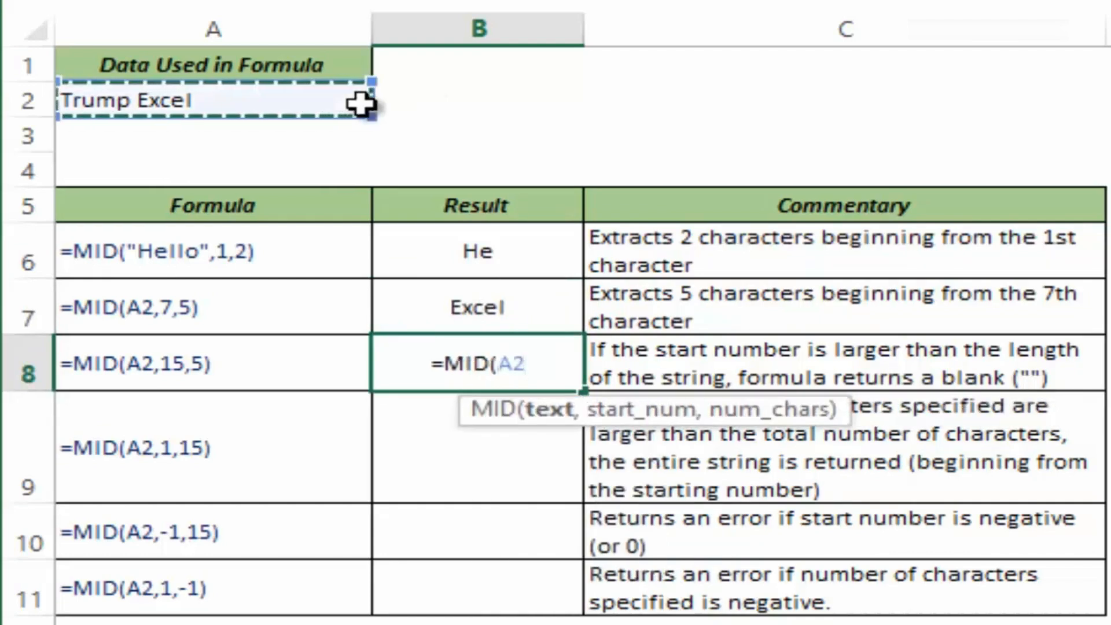
text(,15)
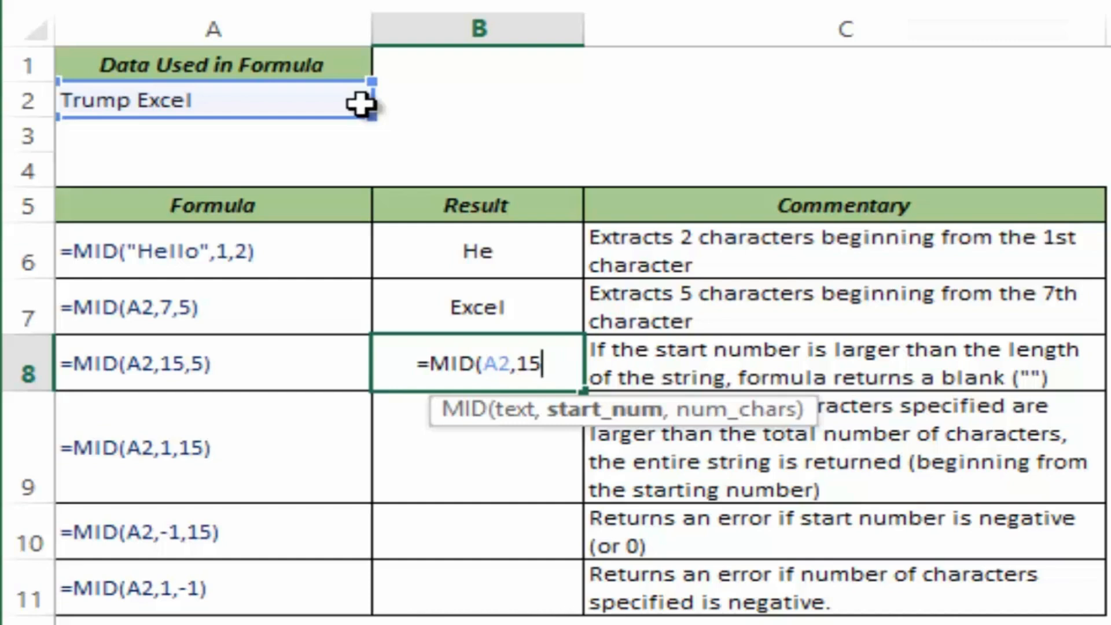
text(,)
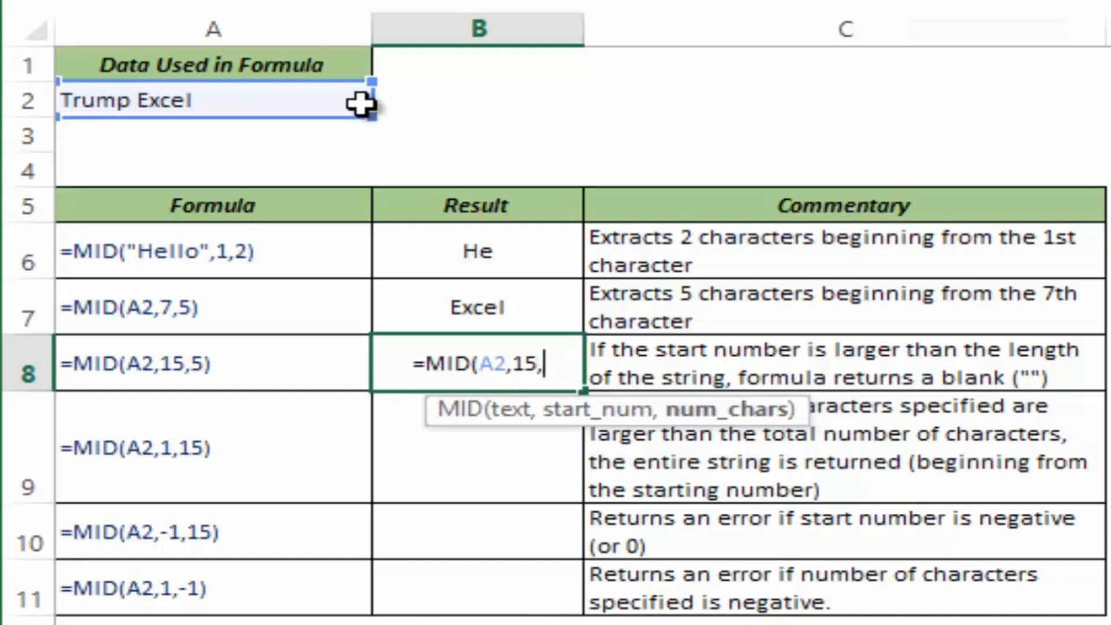
text(5))
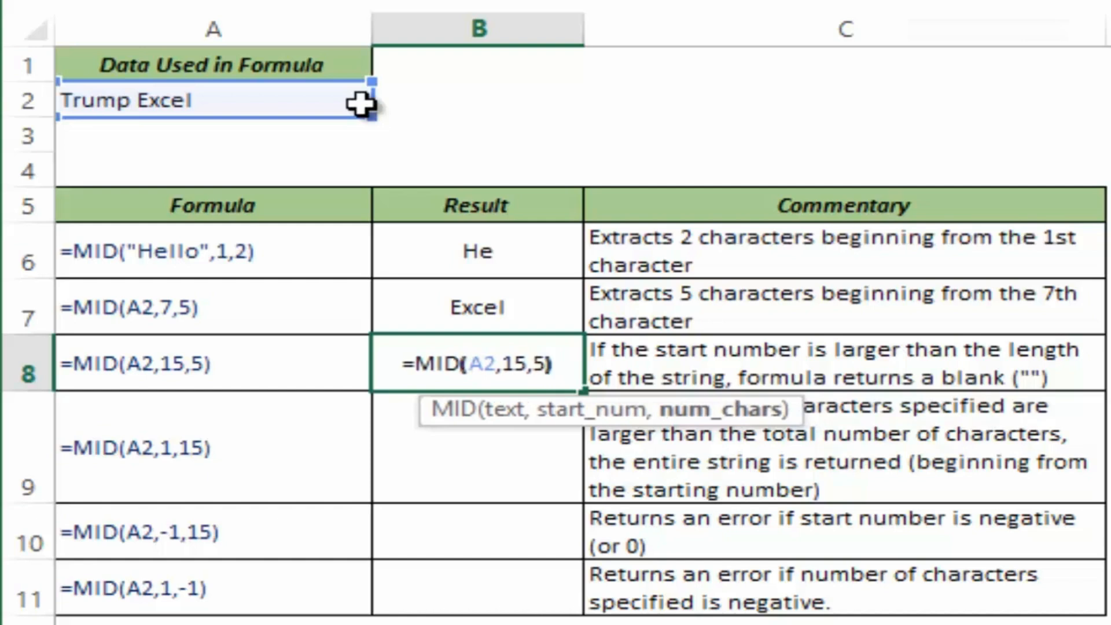
key(Return)
key(Up)
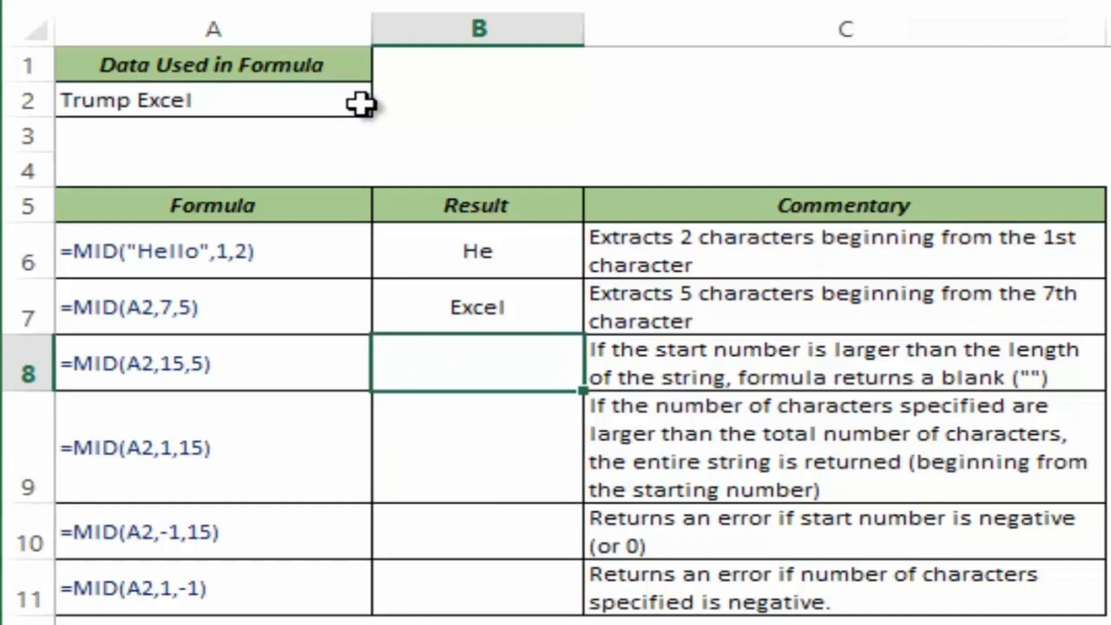
Enter the formula =MID(A2,1,15) in cell B9, asking for more characters than the text contains.
key(Down)
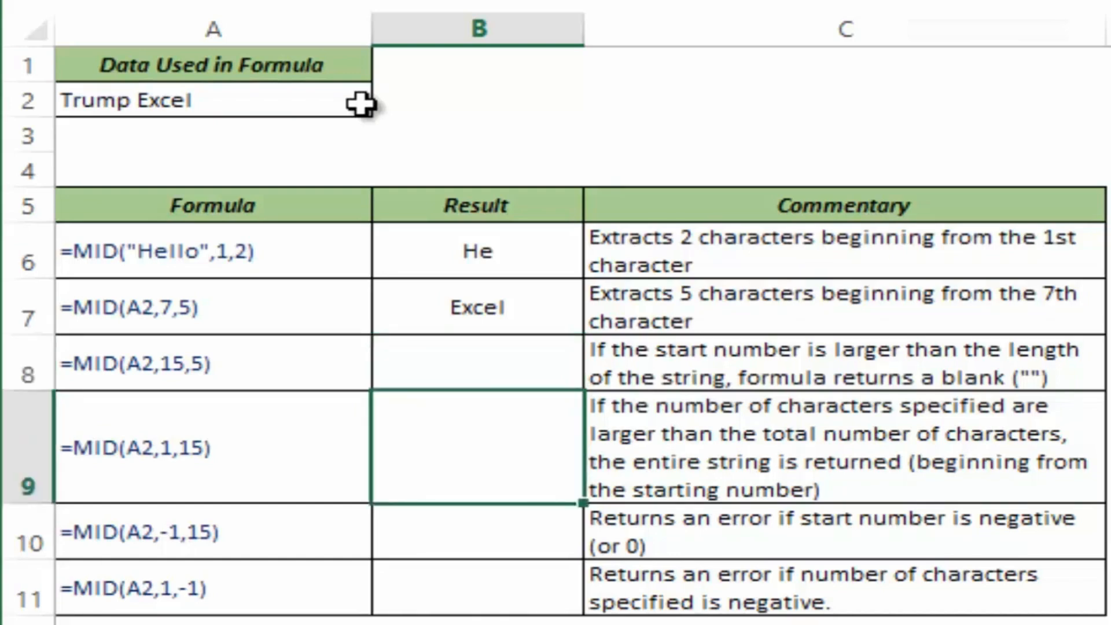
text(=Mid)
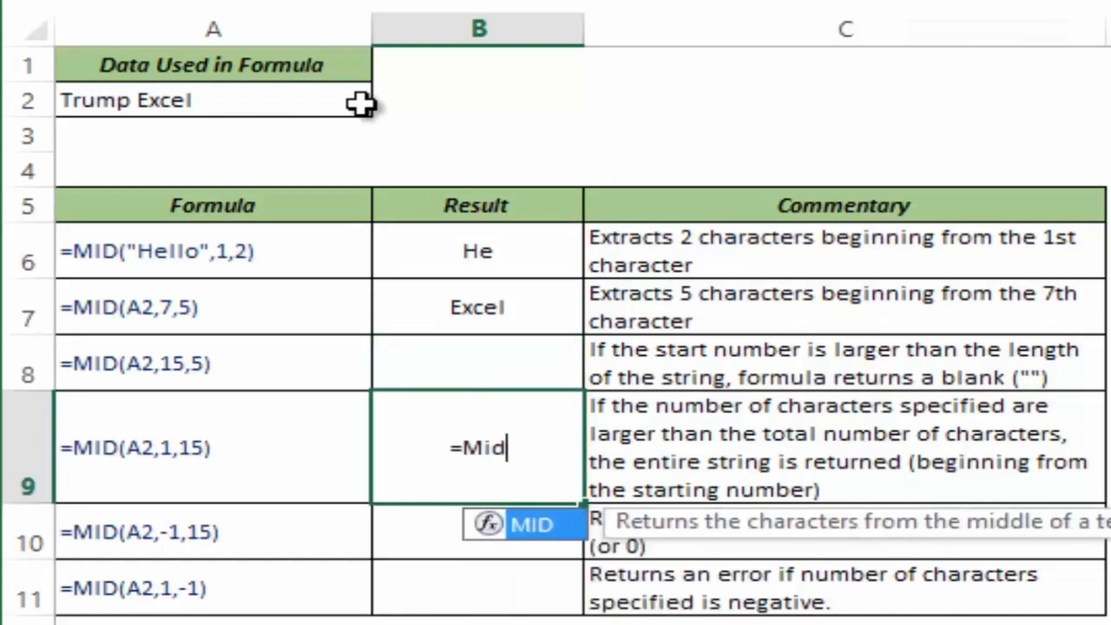
key(Tab)
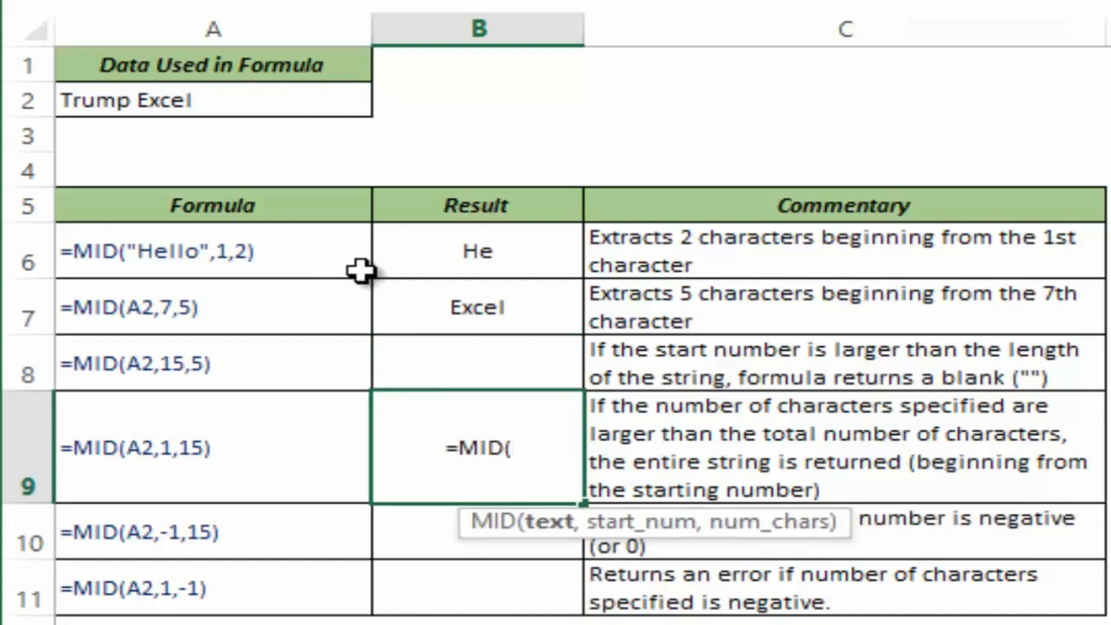
click(263, 105)
text(,)
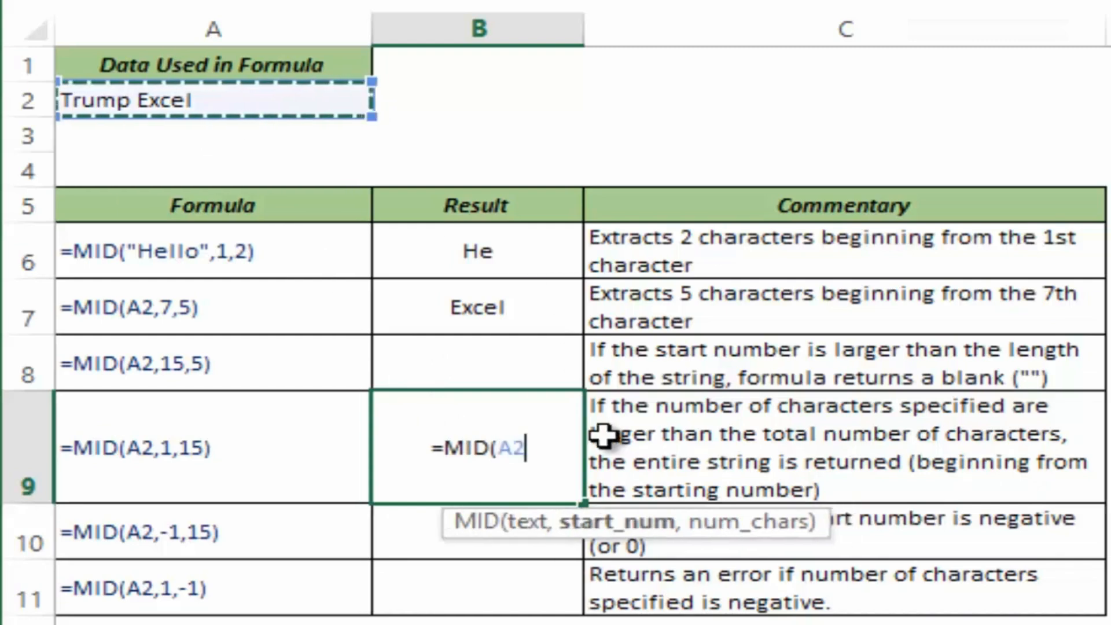
text(1)
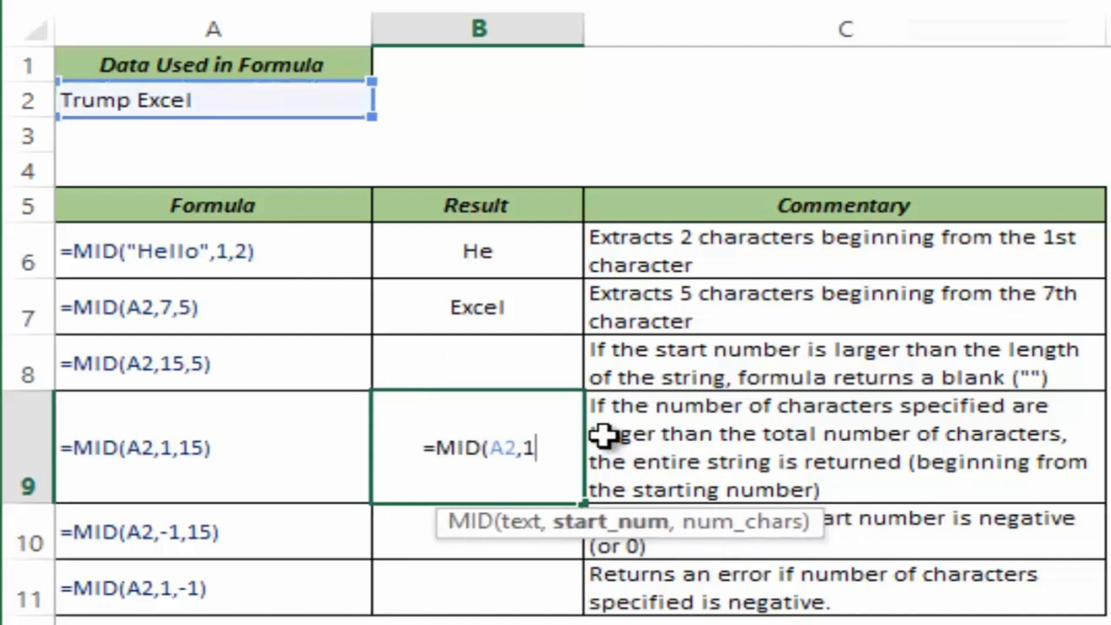
text(,15)
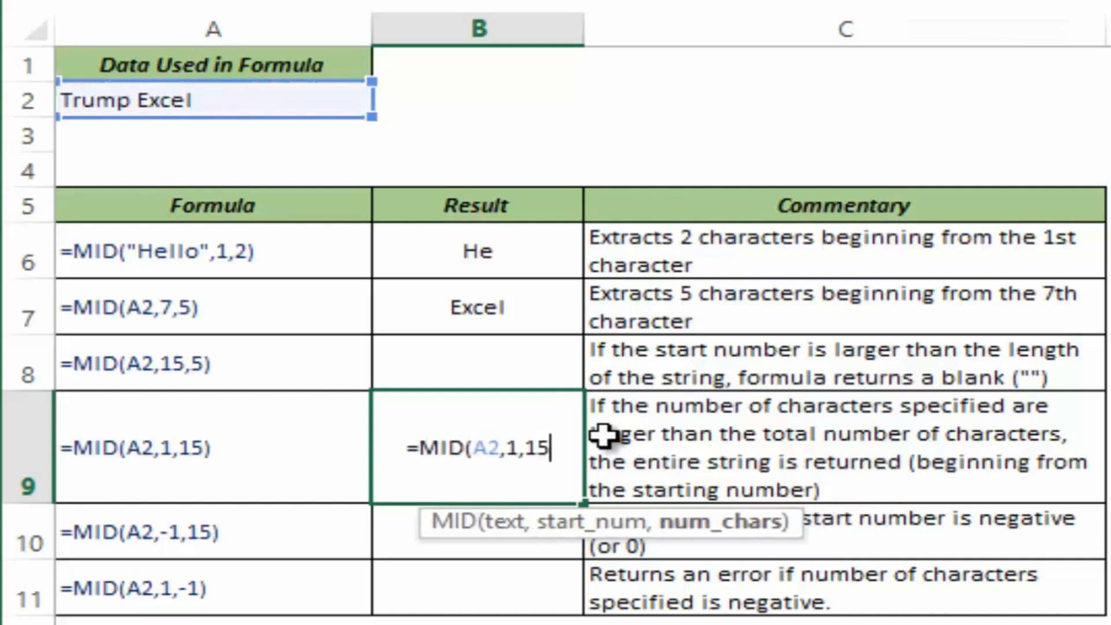
text())
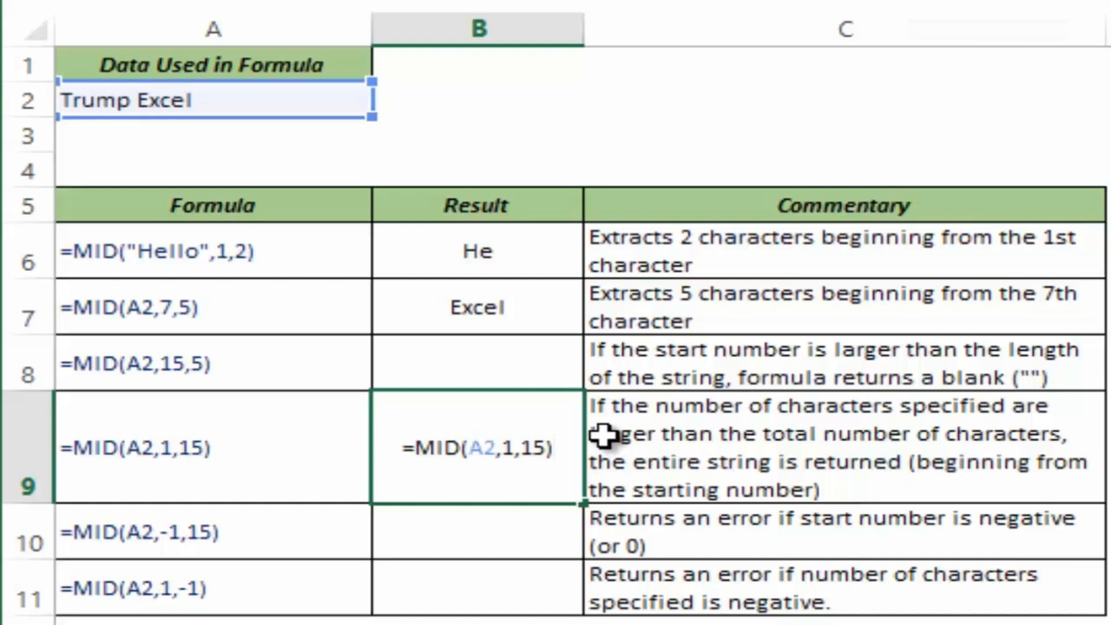
key(Return)
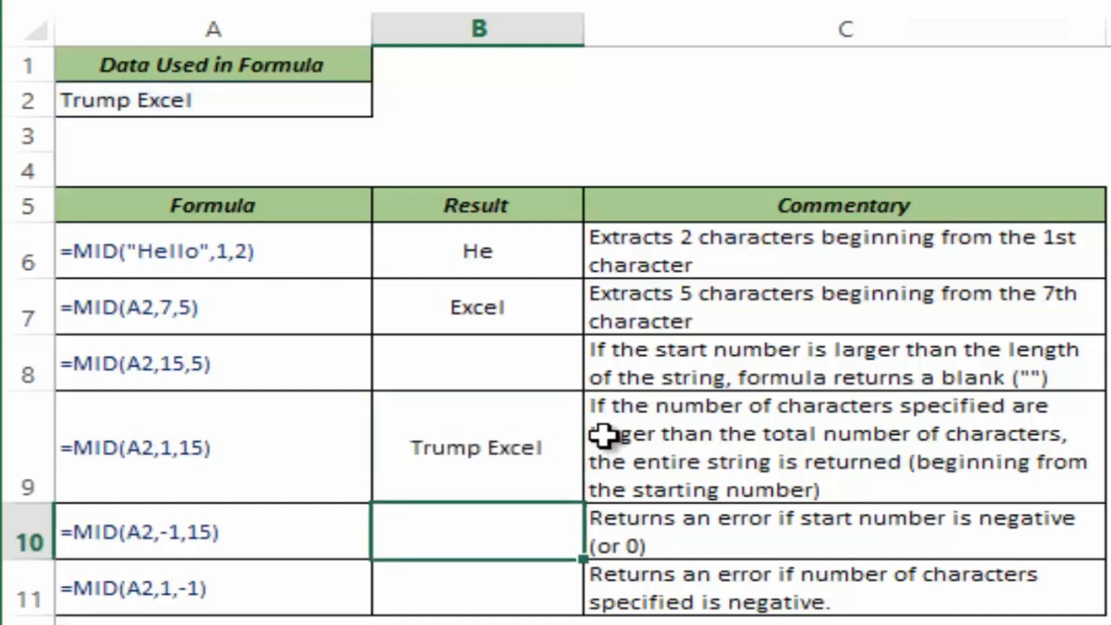
Enter the formula =MID(A2,-1,15) in cell B10 to test a negative start number.
text(=Mid)
key(Tab)
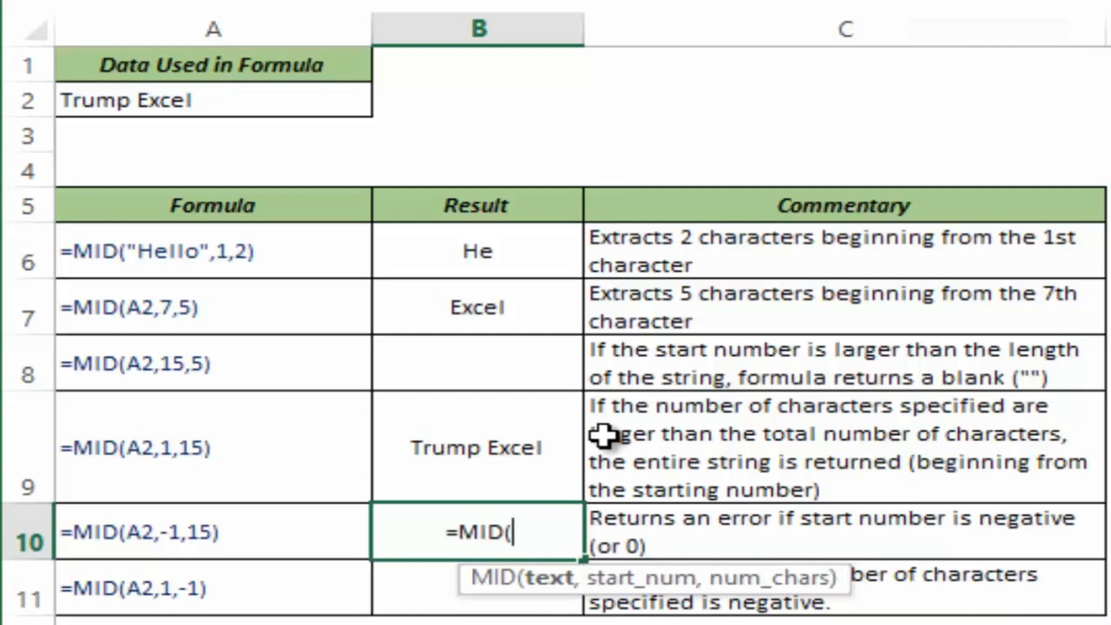
click(154, 102)
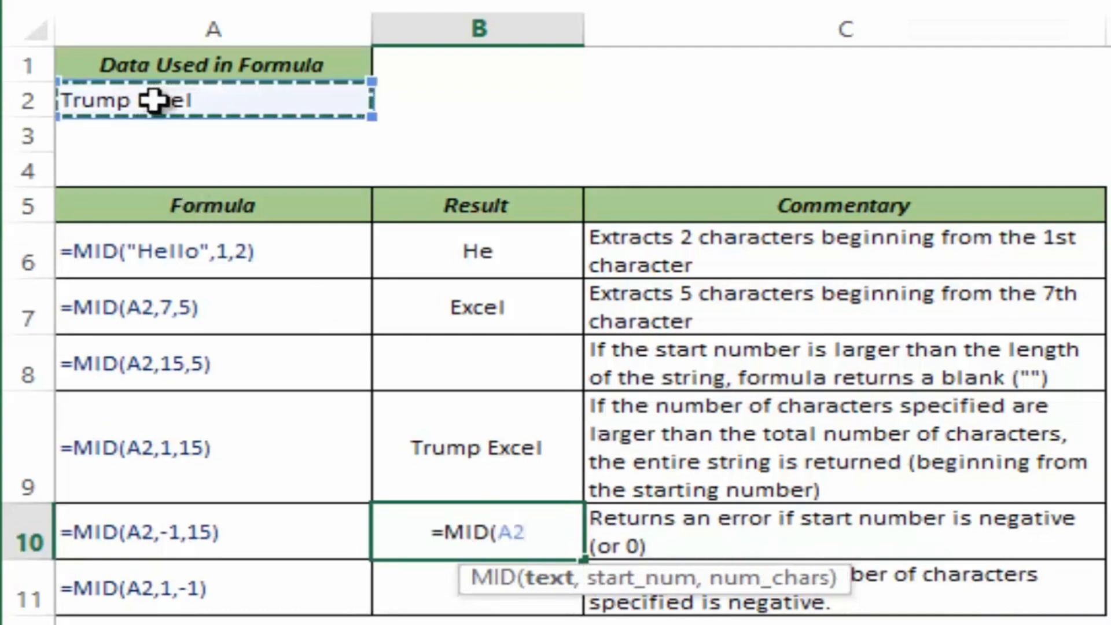
text(,-1)
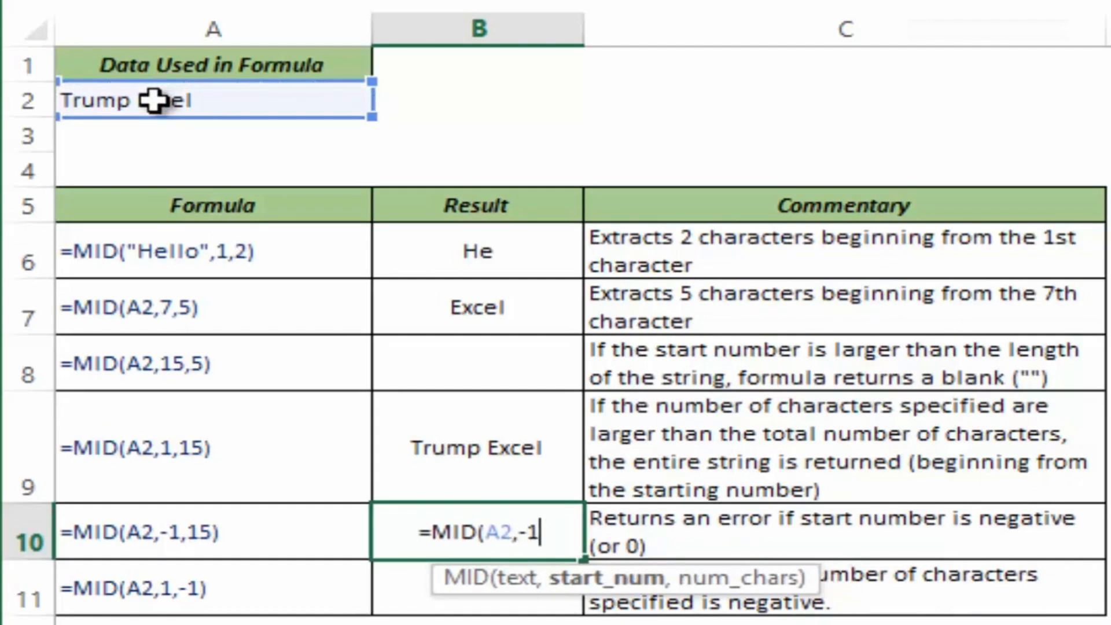
text(,15))
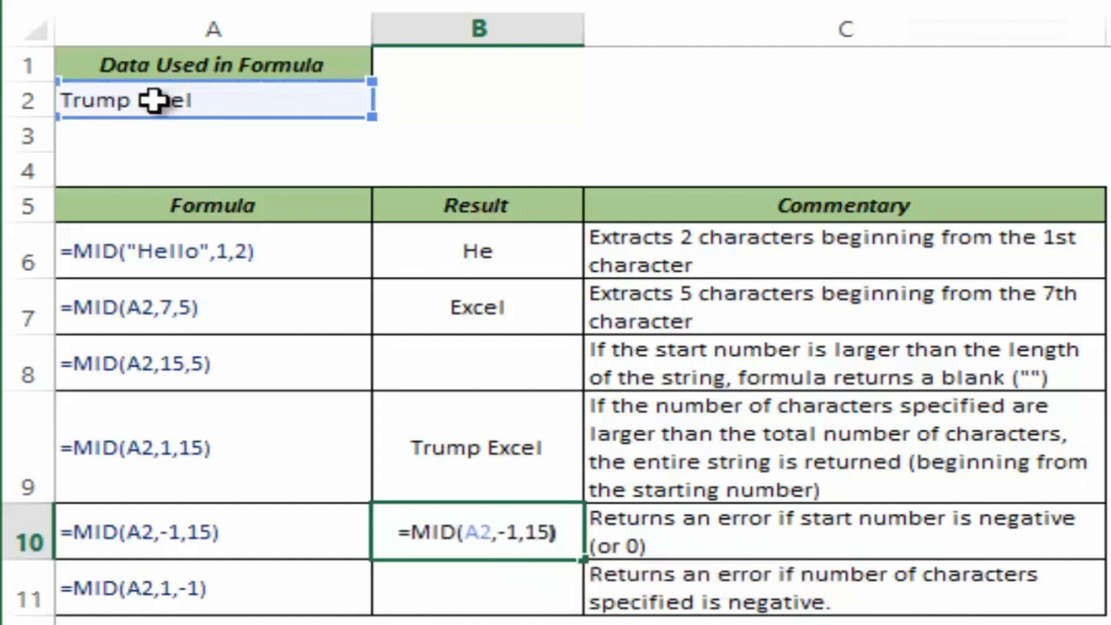
key(Return)
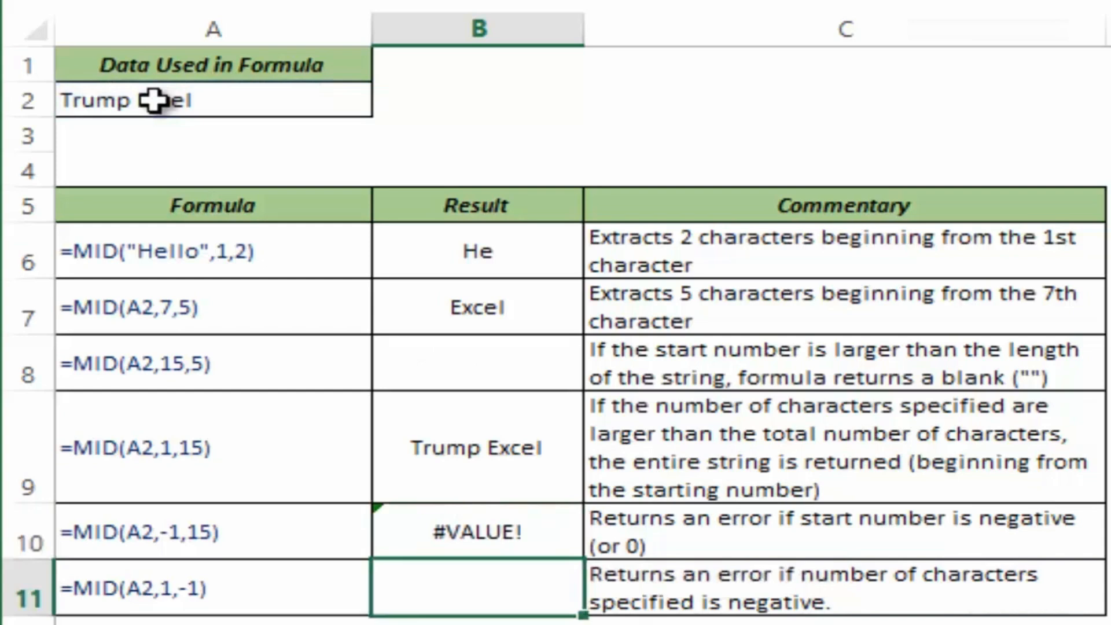
Enter the formula =MID(A2,1,-1) in cell B11 to test a negative number of characters.
text(=MID()
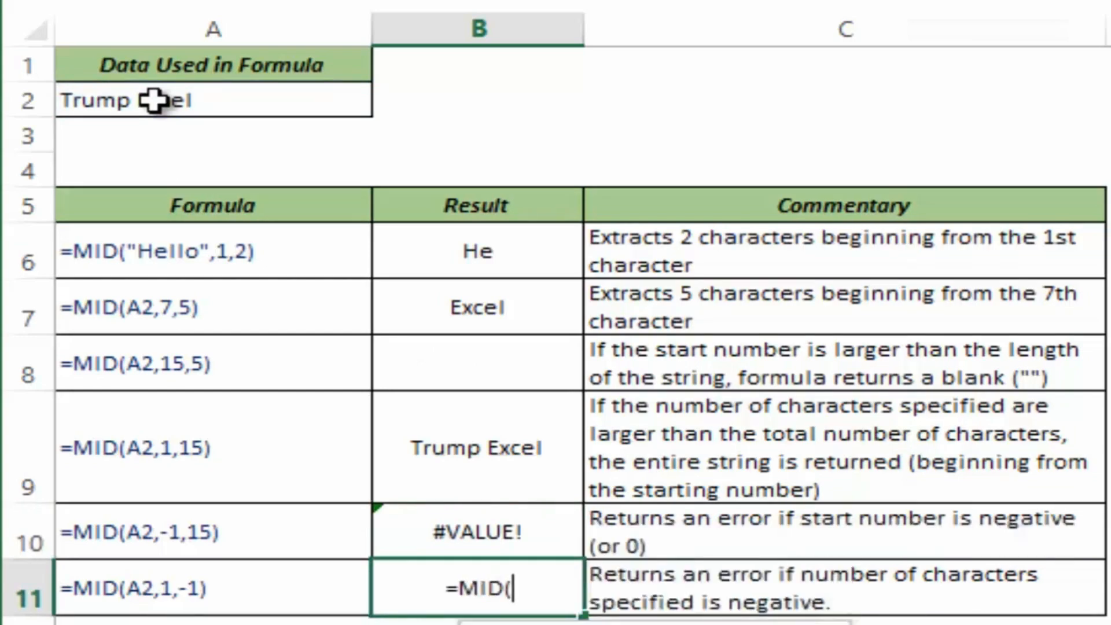
click(155, 100)
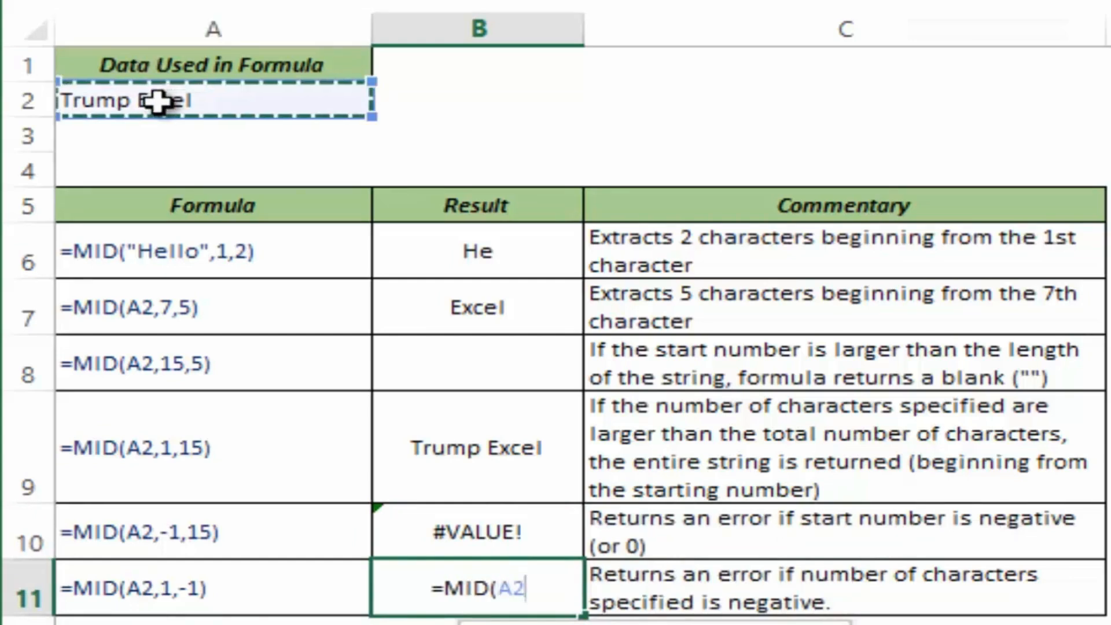
text(,)
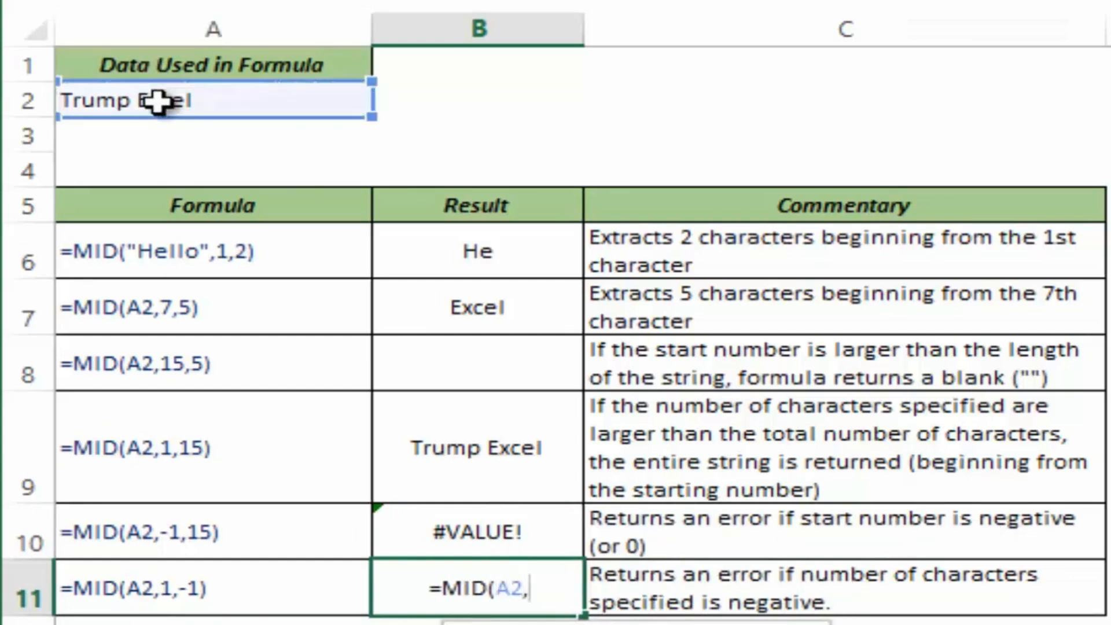
text(1,-1))
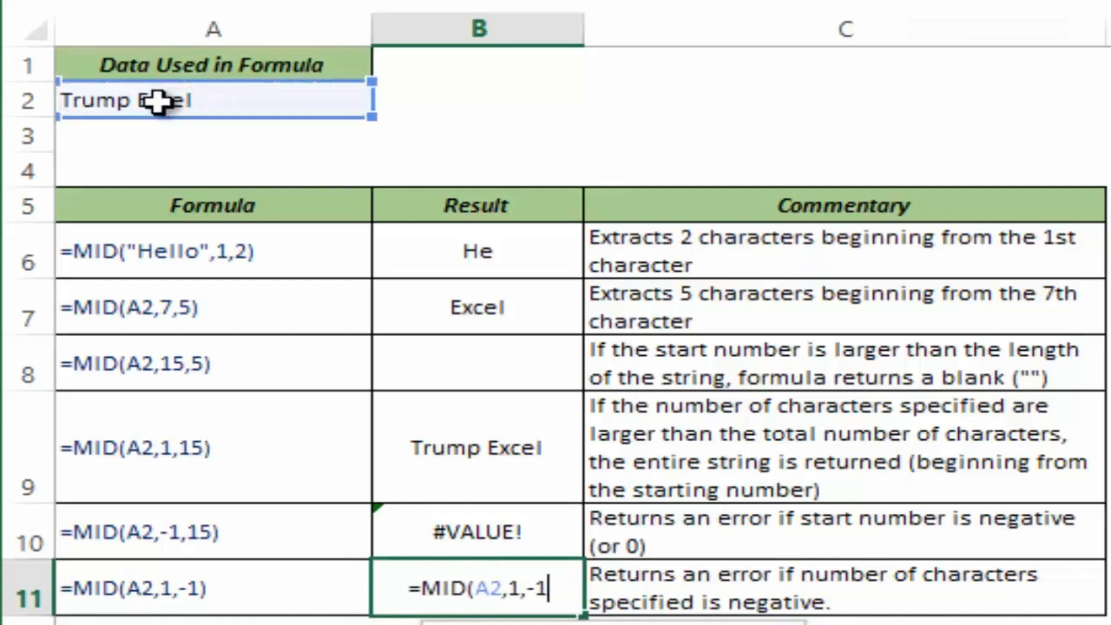
key(ctrl+Return)
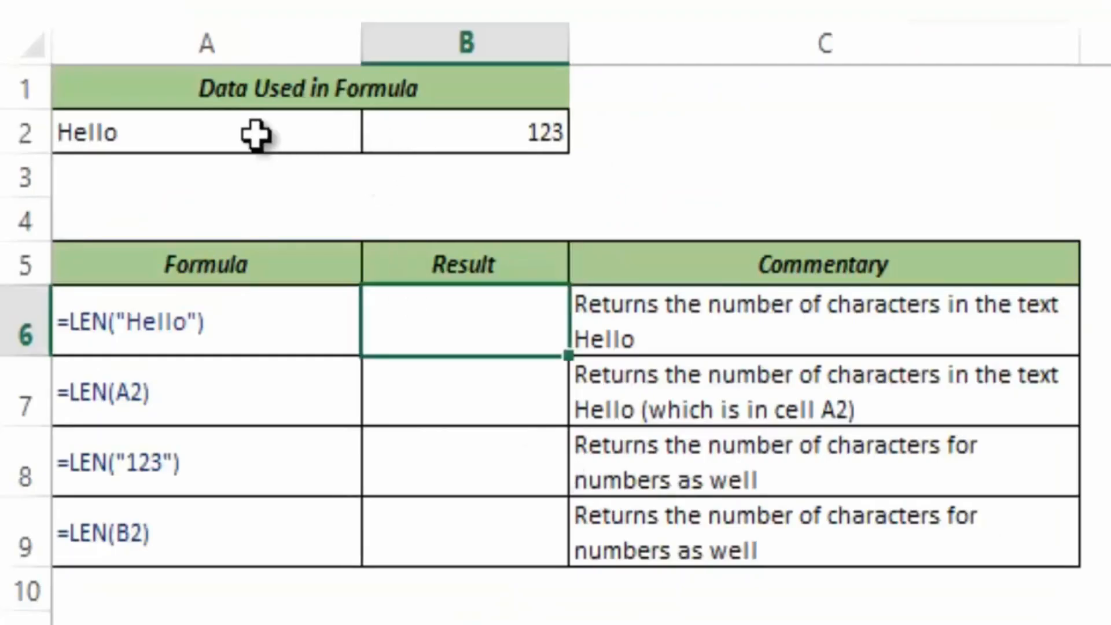
Enter the formula =LEN("Hello") in cell B6 to count the characters of the quoted text.
click(289, 136)
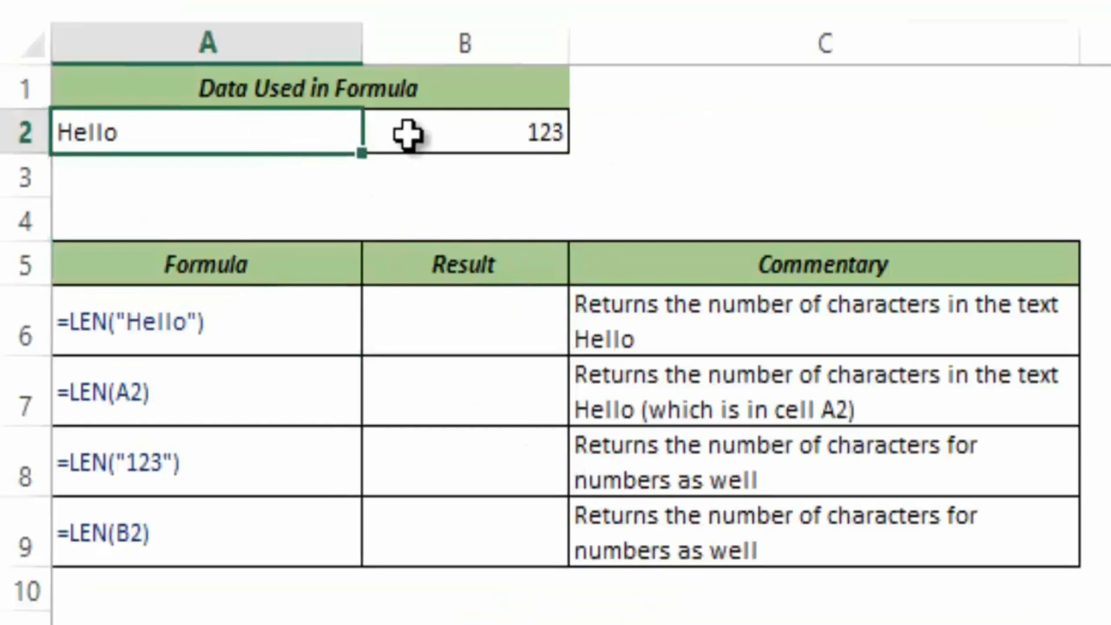
click(412, 134)
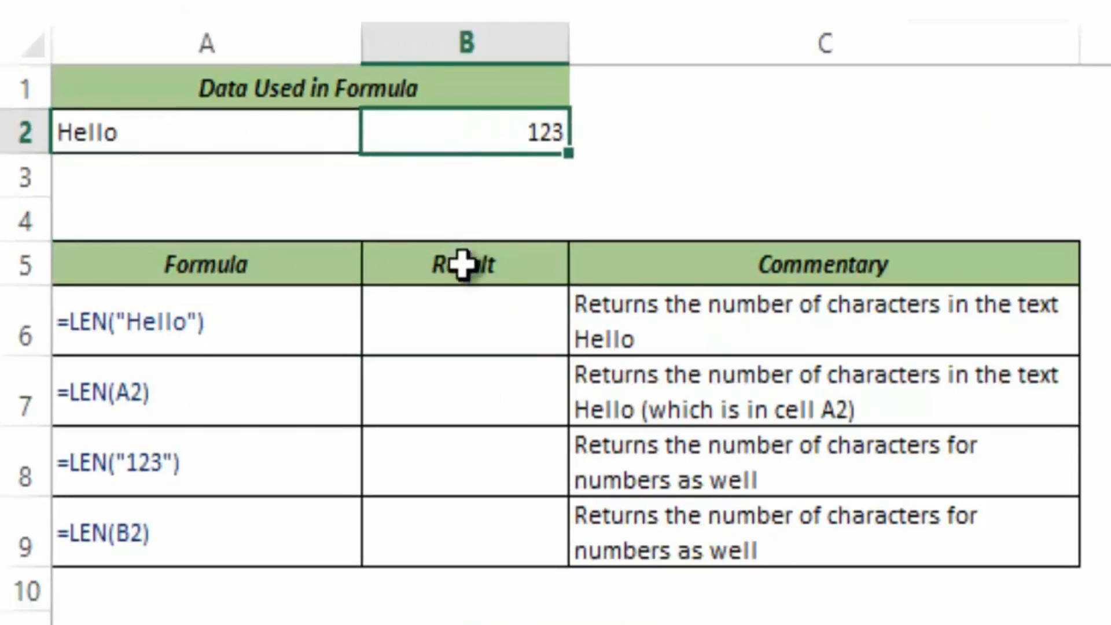
click(454, 335)
double_click(454, 336)
text(=L)
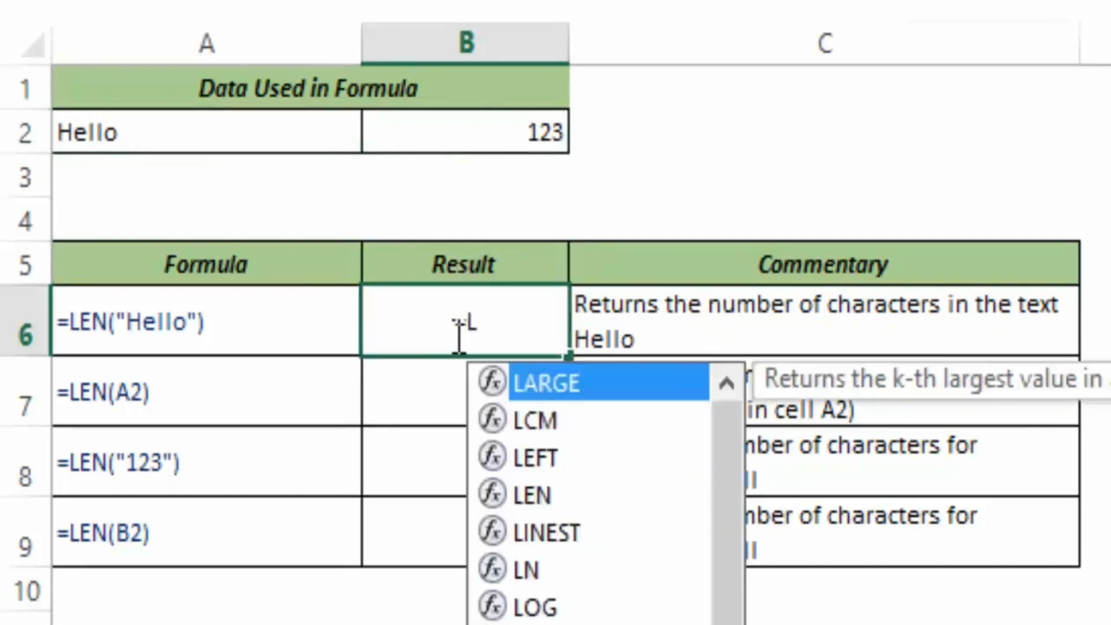
text(e)
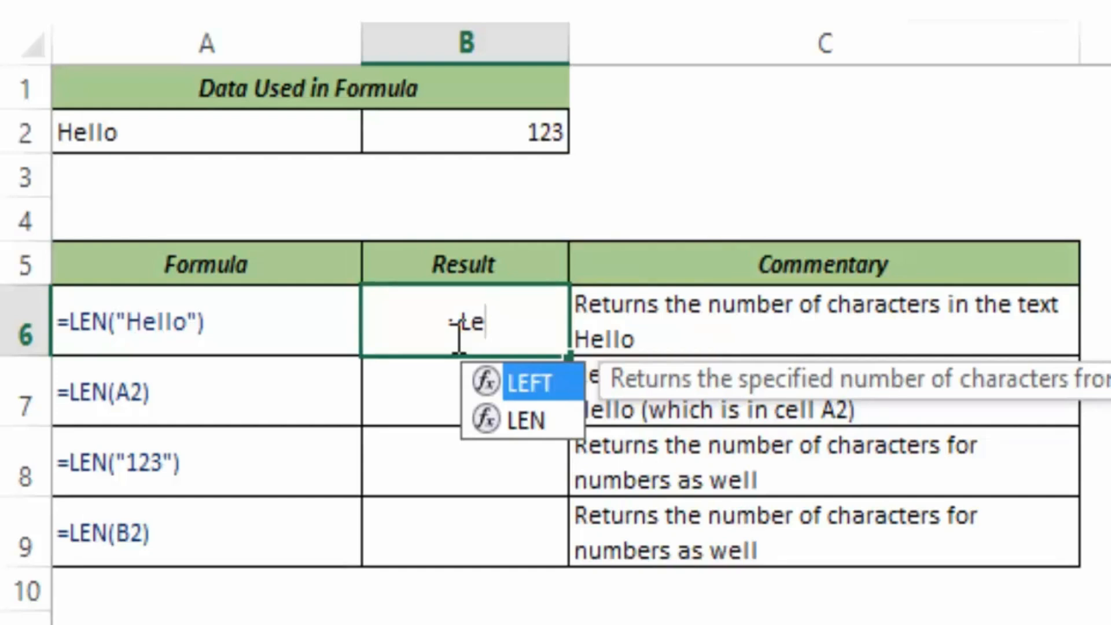
key(Down)
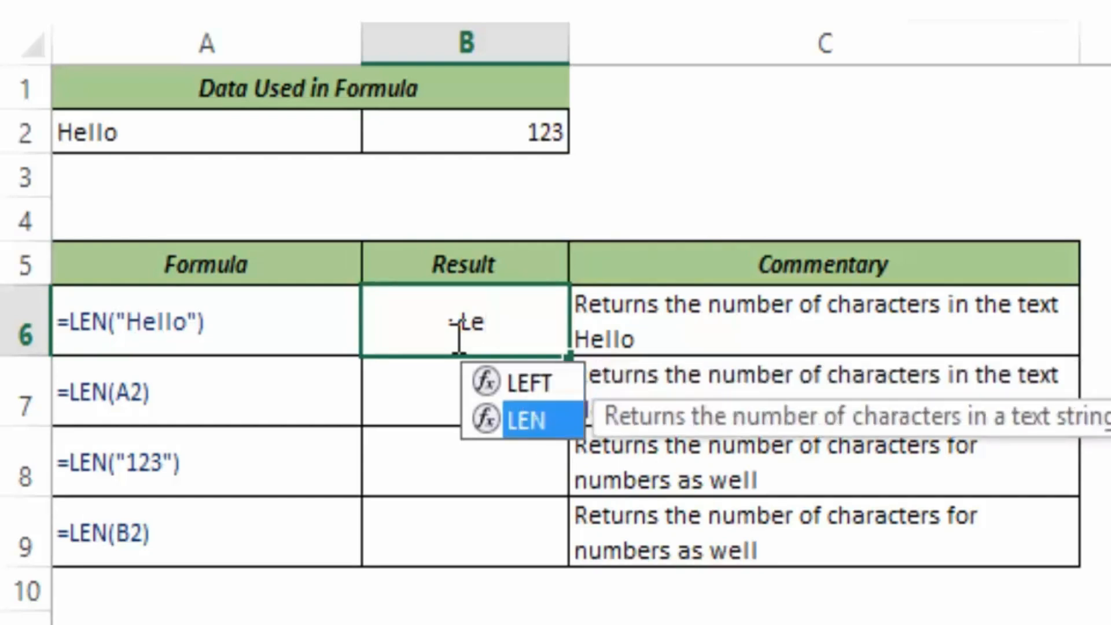
key(Tab)
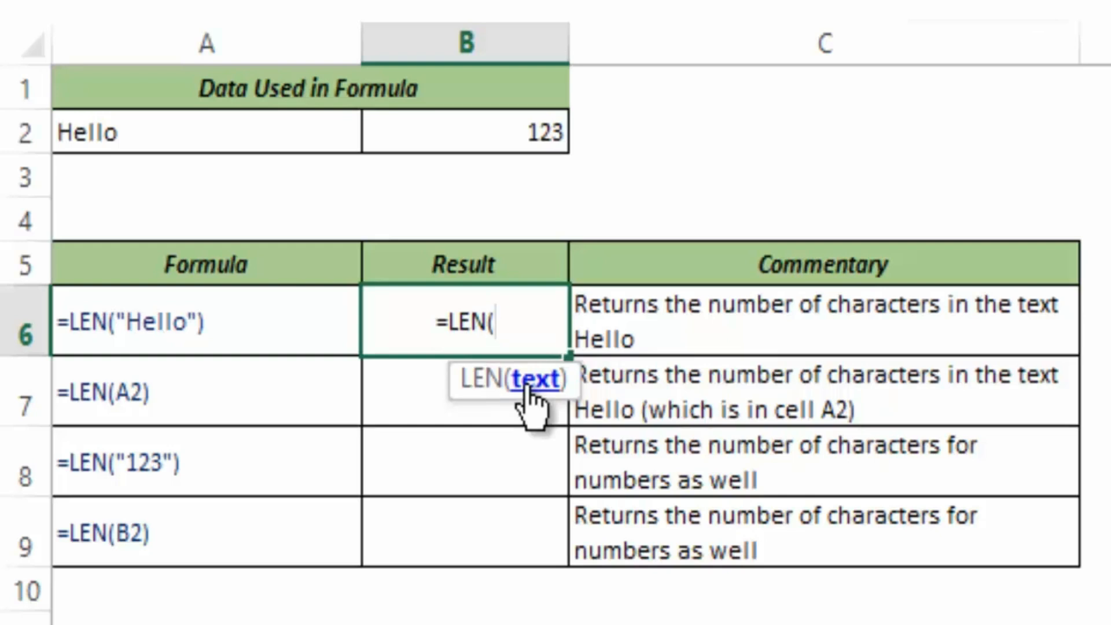
text("Hello)
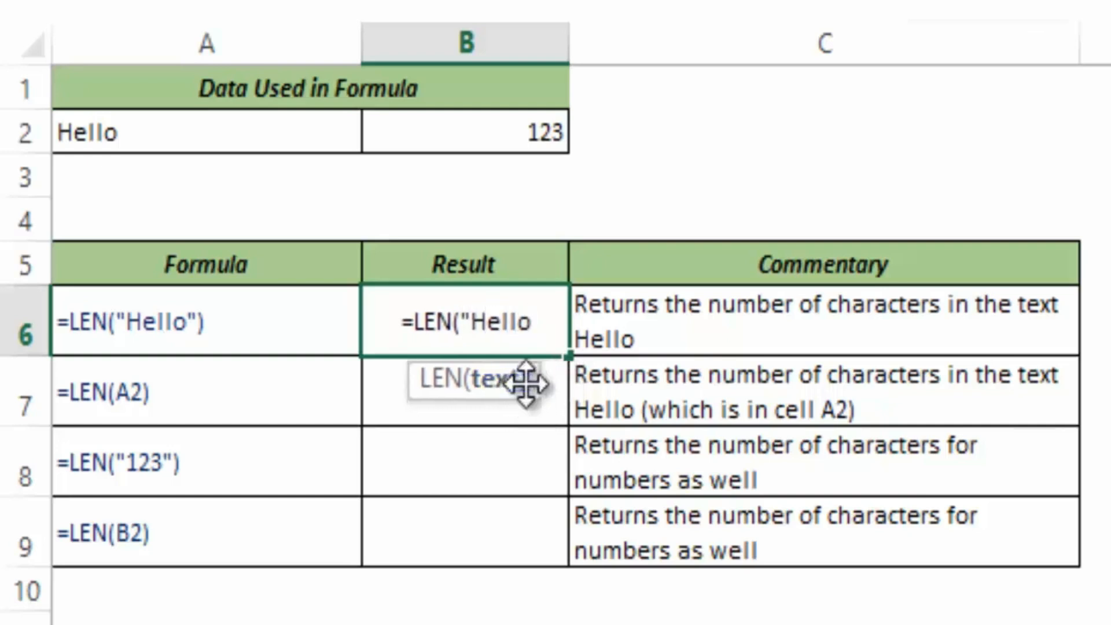
text("))
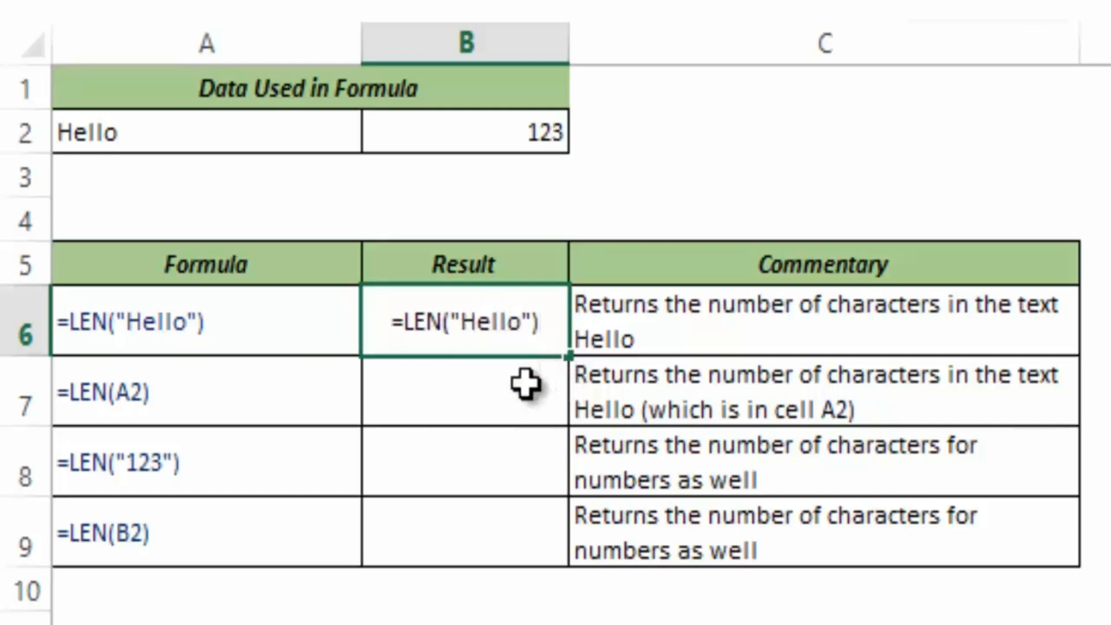
key(ctrl+Return)
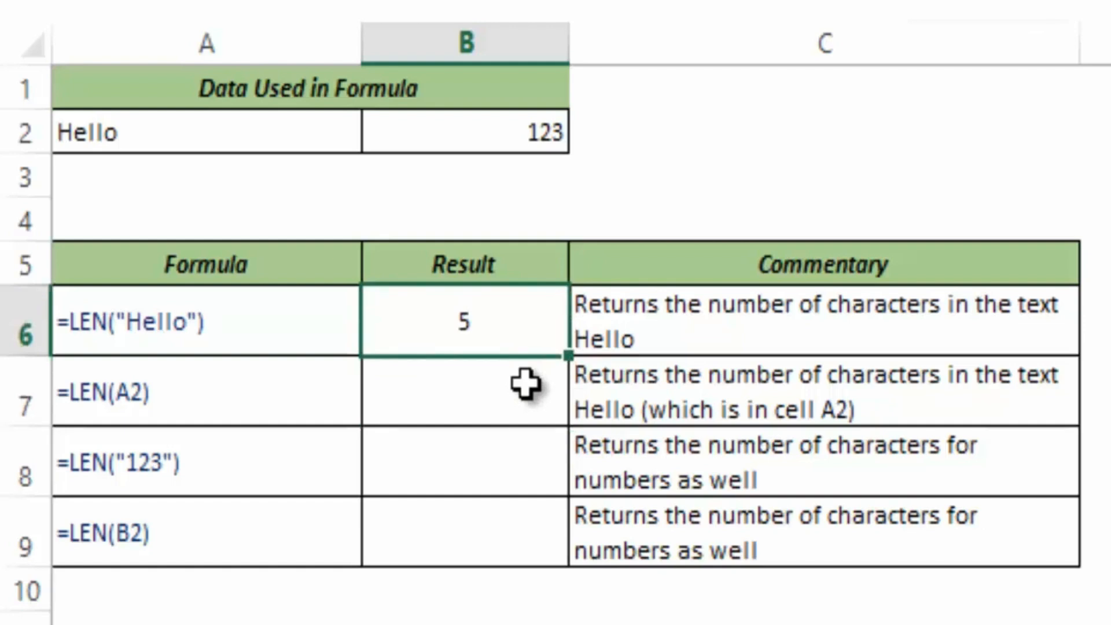
Add a trailing space after Hello inside the quotes of the LEN formula in cell B6.
key(F2)
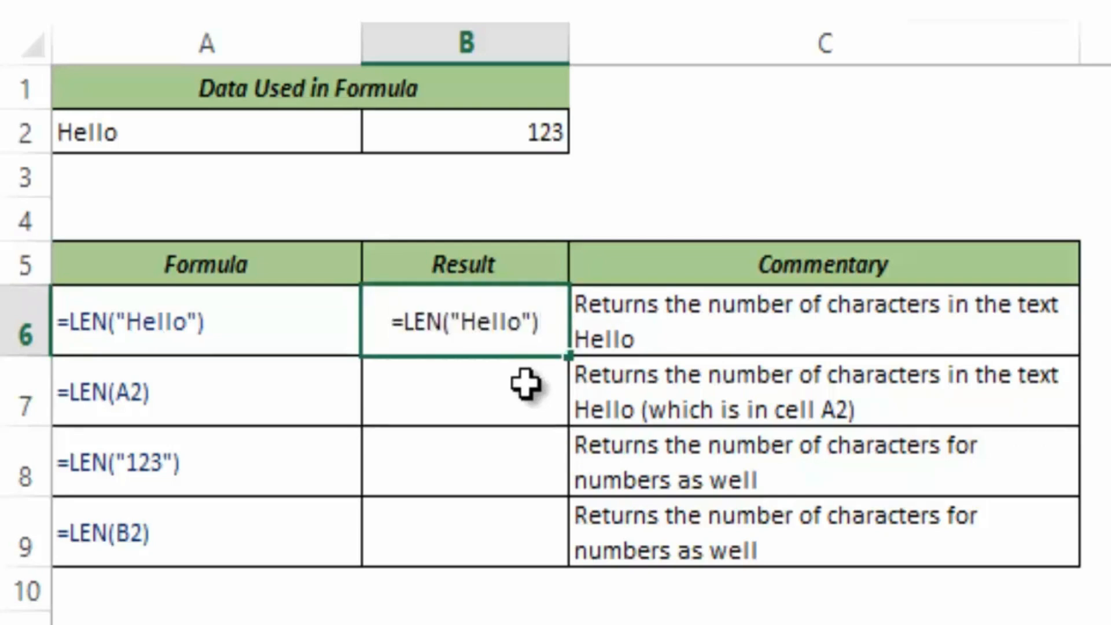
key(Left)
key(Left)
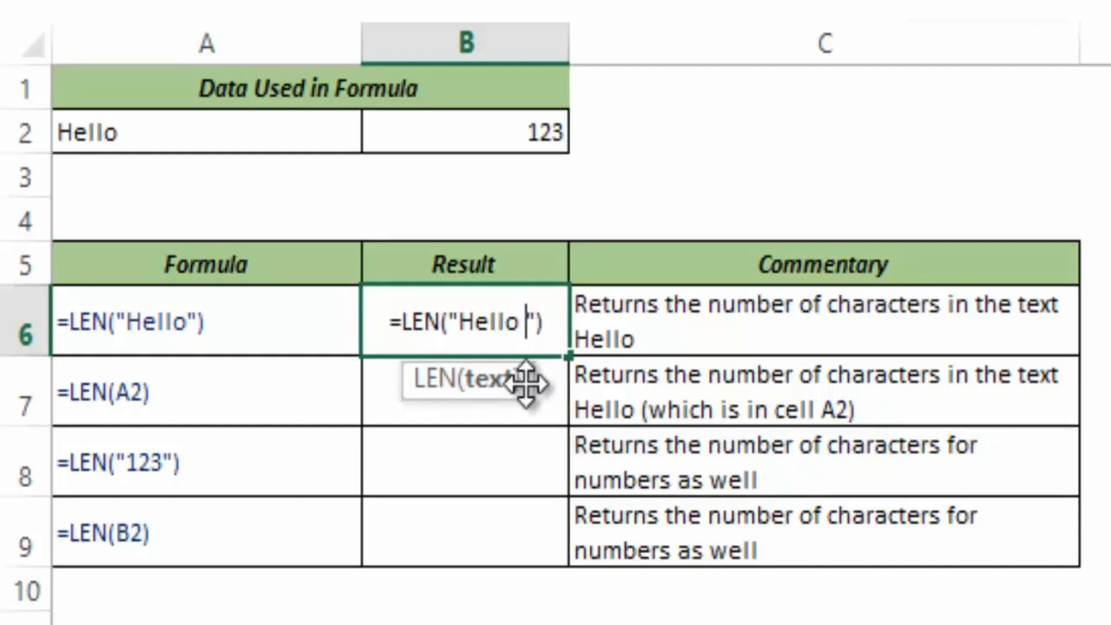
key(Return)
Remove the trailing space after Hello from the LEN formula in cell B6.
key(Up)
key(F2)
key(Left)
key(Left)
key(BackSpace)
key(Return)
Enter the formula =LEN(A2) in cell B7 to count the characters of the referenced text.
text(=Len)
key(Tab)
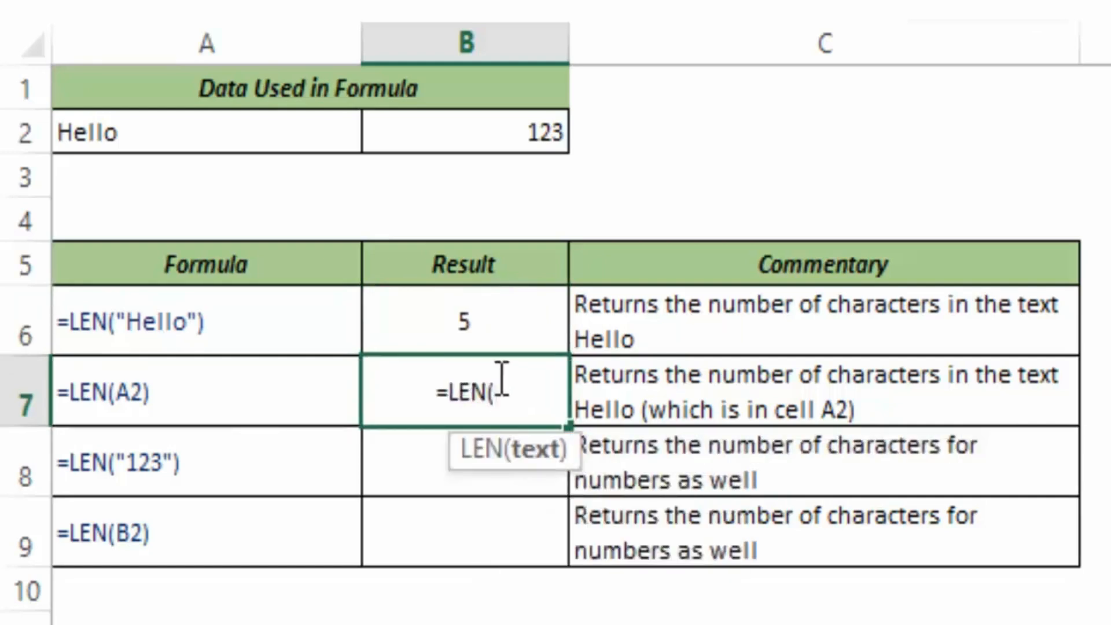
click(322, 133)
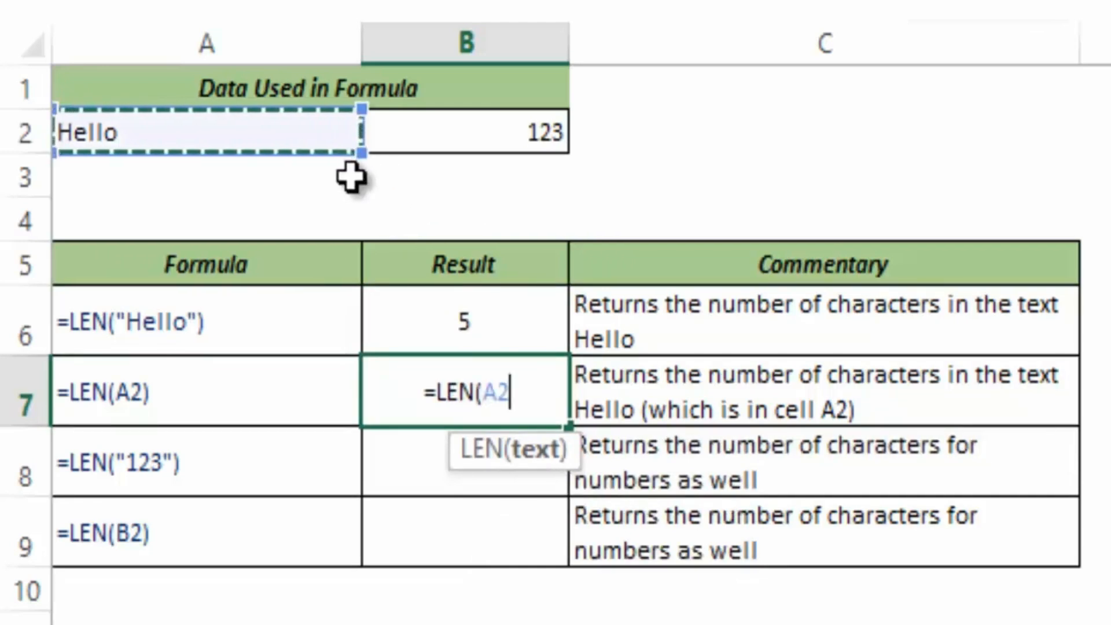
text())
key(Return)
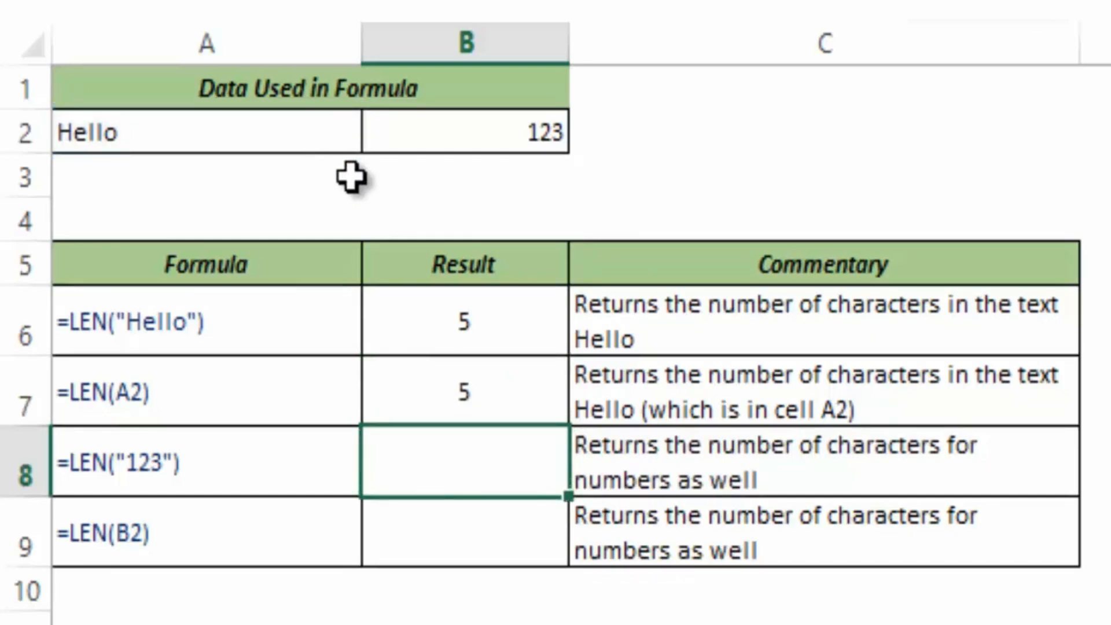
Enter the formula =LEN("123") in cell B8 to count the characters of a quoted number.
text(=Len)
key(Tab)
text("123)
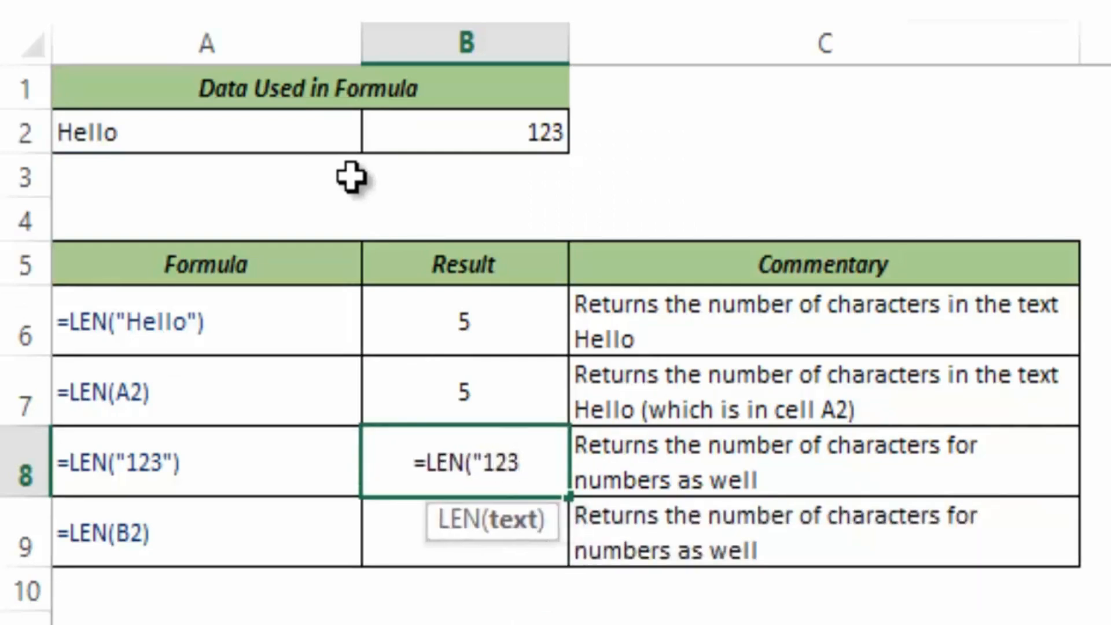
text(")
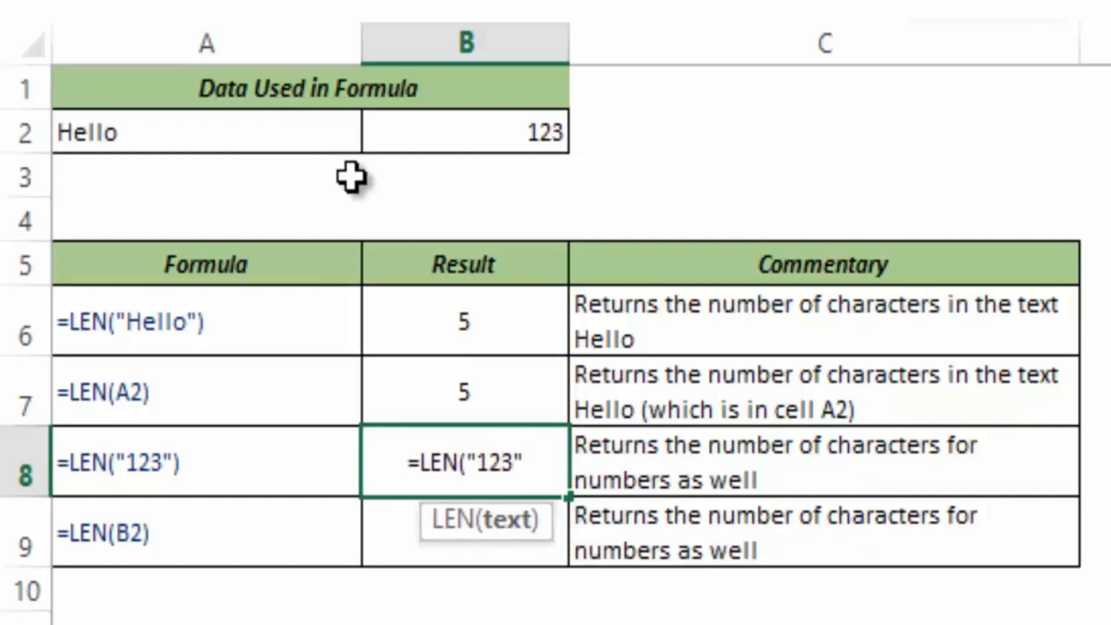
text())
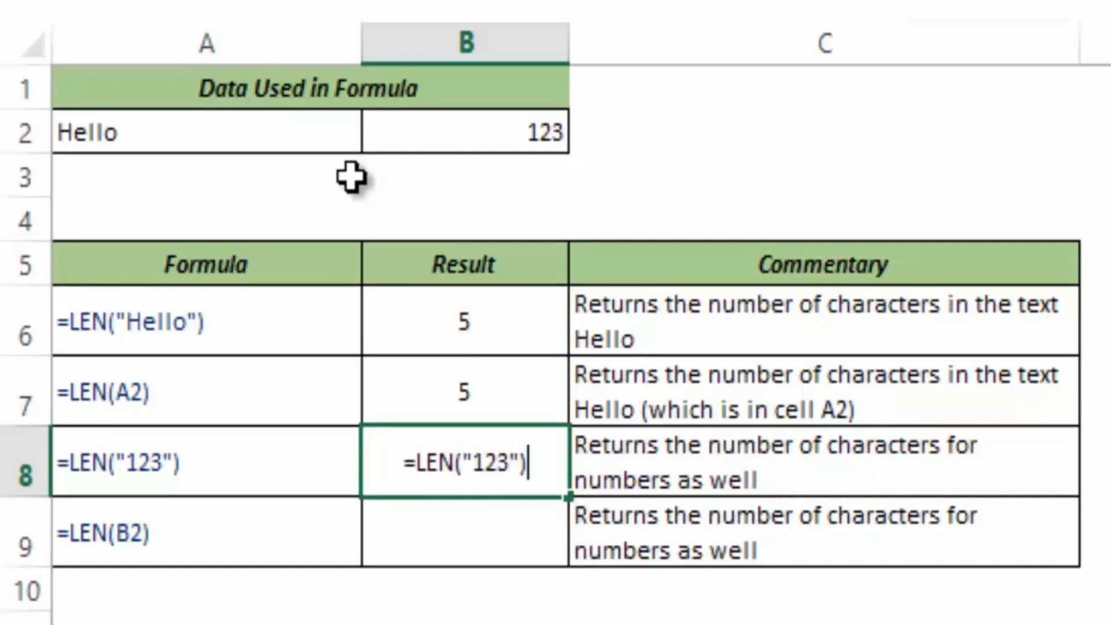
key(Return)
key(Up)
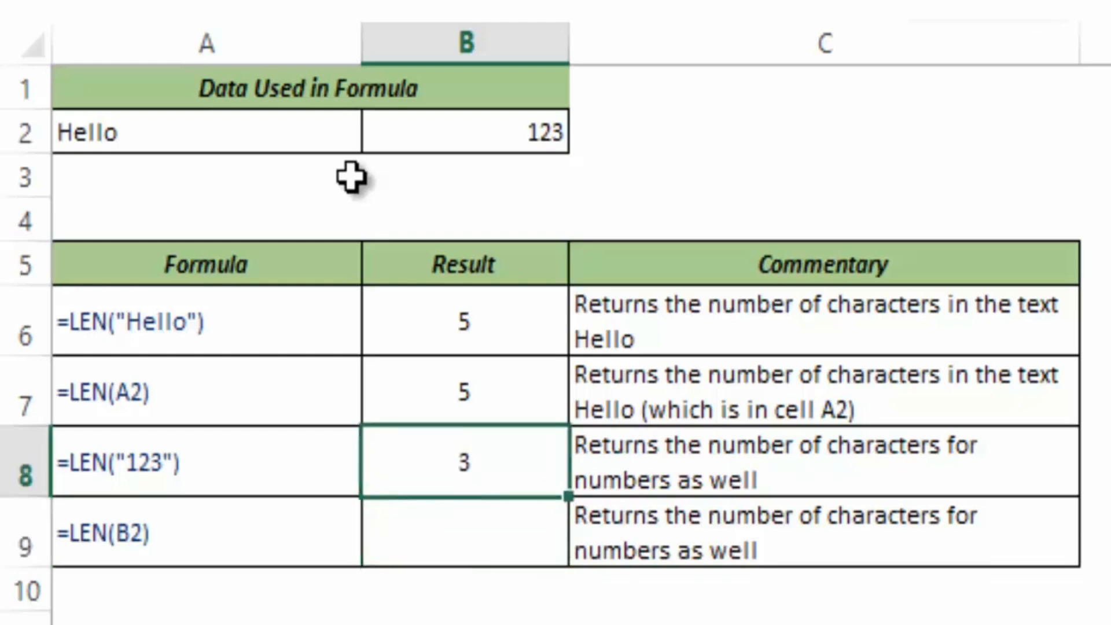
Enter the formula =LEN(B2) in cell B9 to count the characters of the referenced number.
key(Down)
text(=le)
key(Tab)
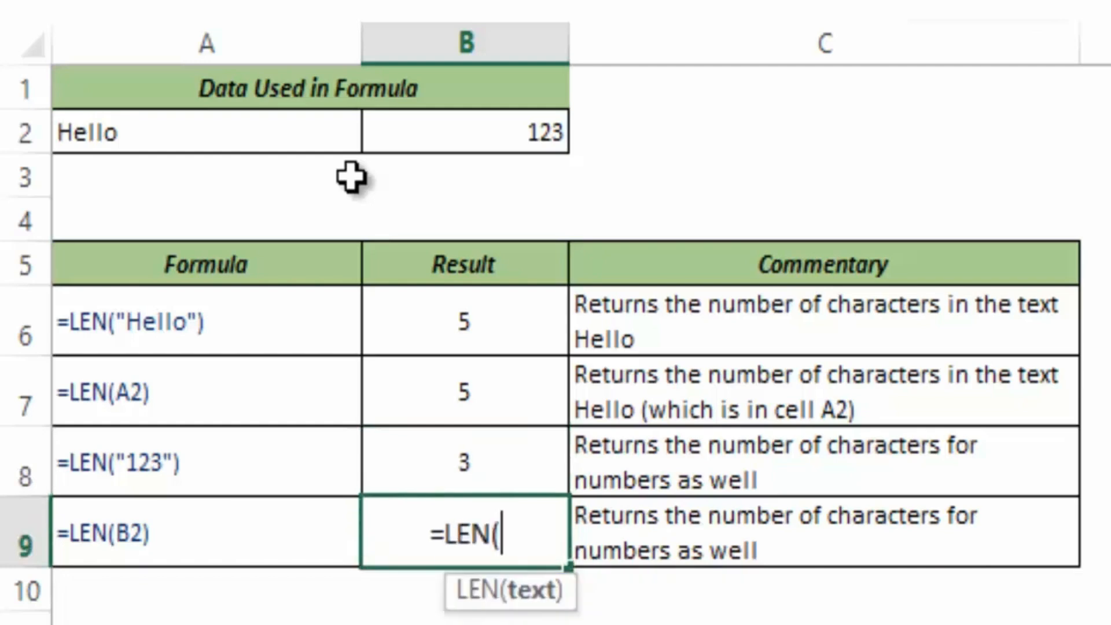
click(411, 143)
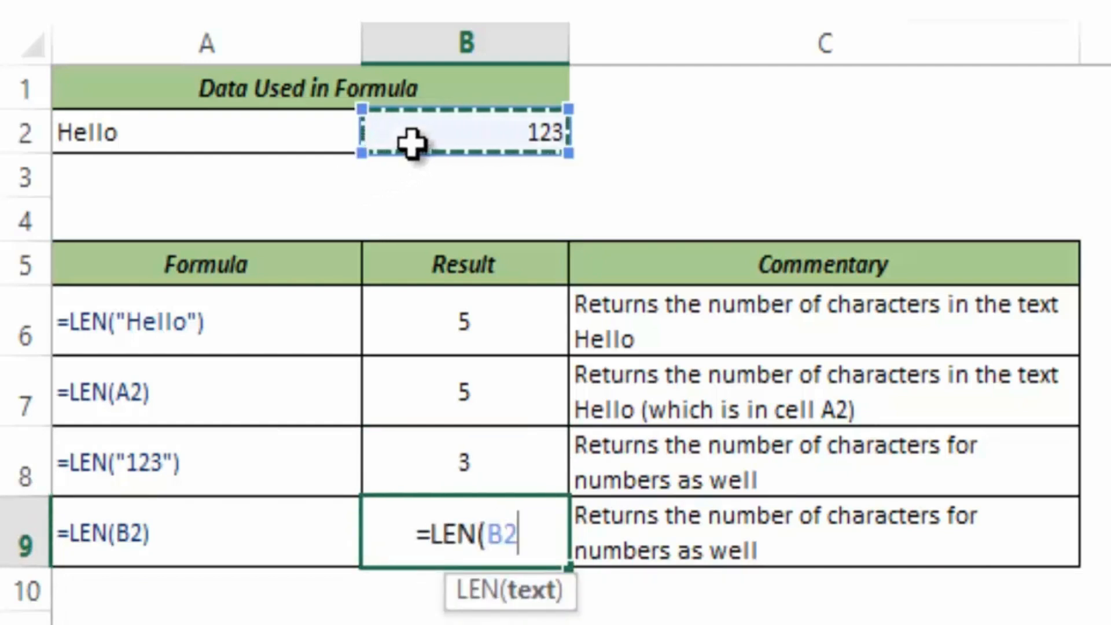
text())
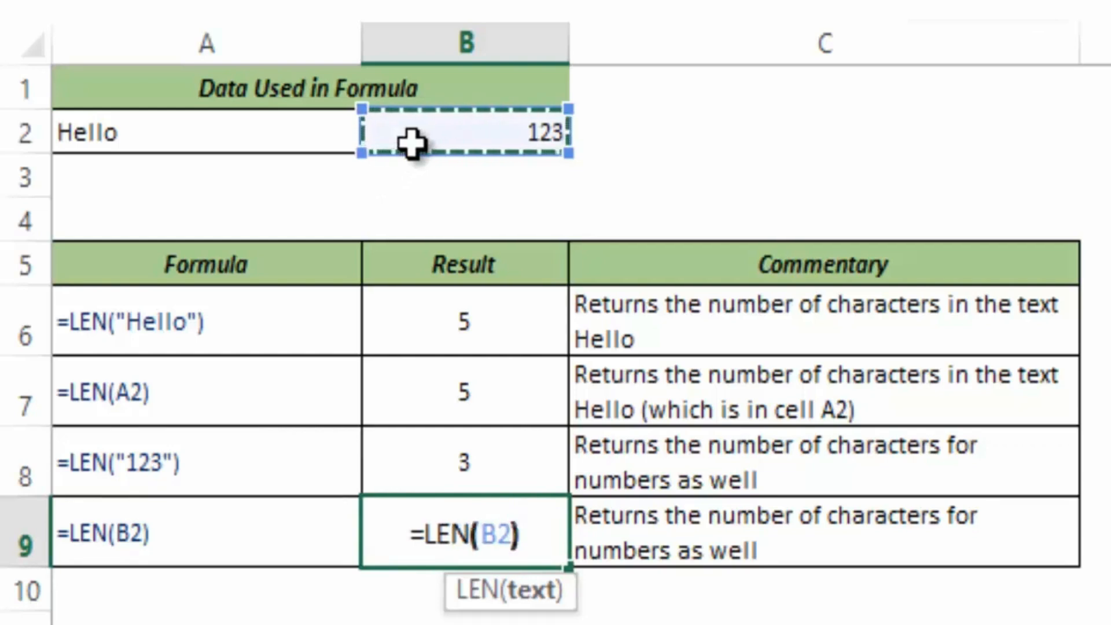
key(Return)
key(Up)
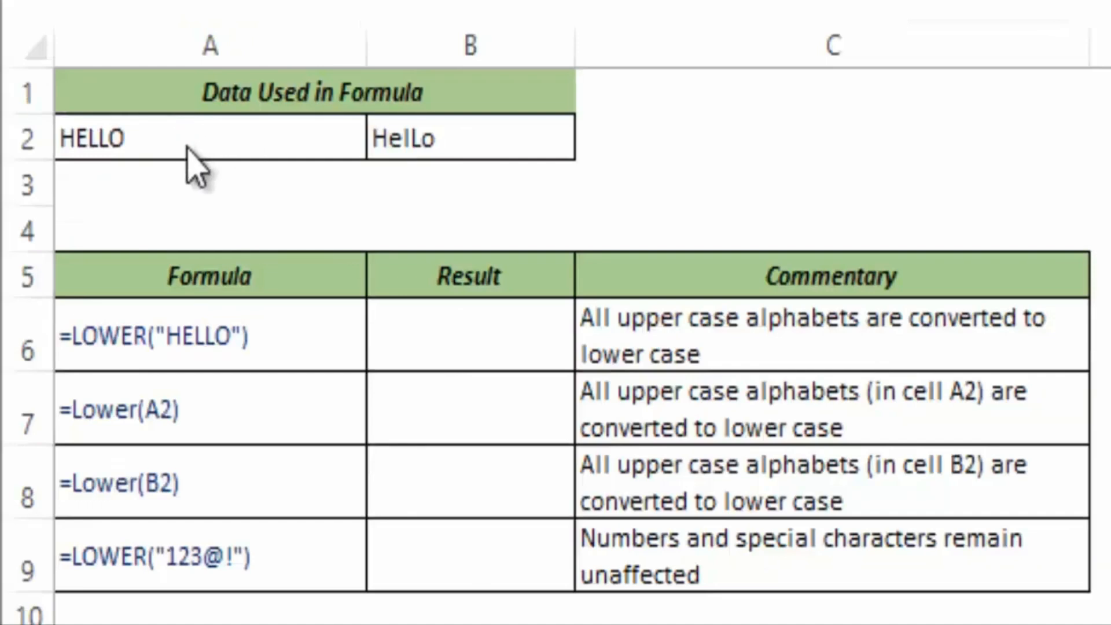
Enter the formula =LOWER("HELLO") in cell B6 of the LOWER example sheet.
click(353, 136)
click(432, 128)
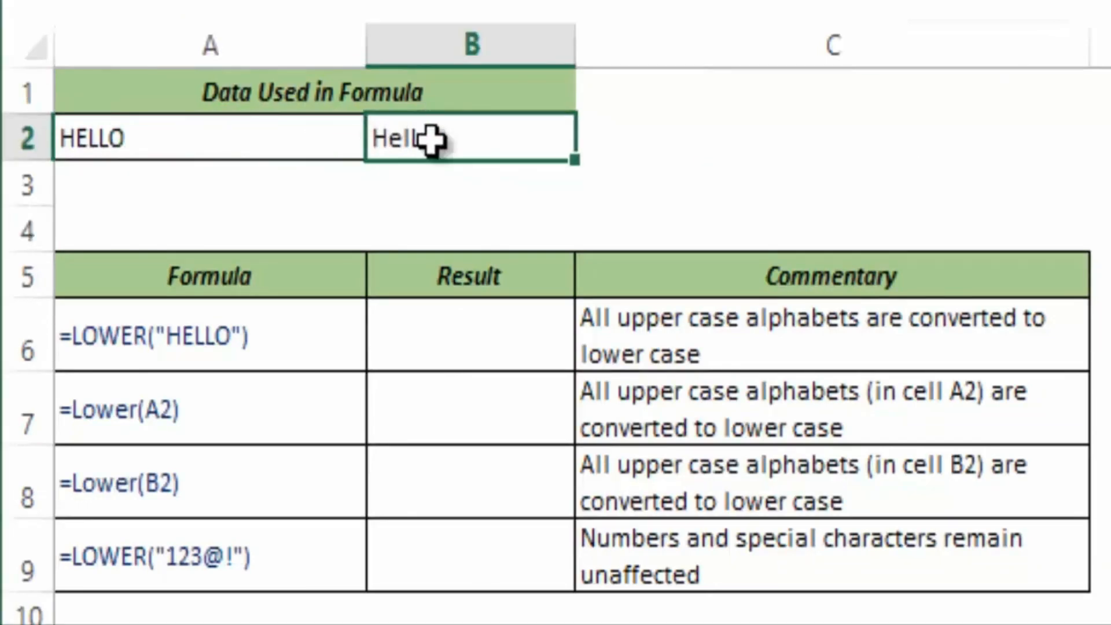
click(444, 328)
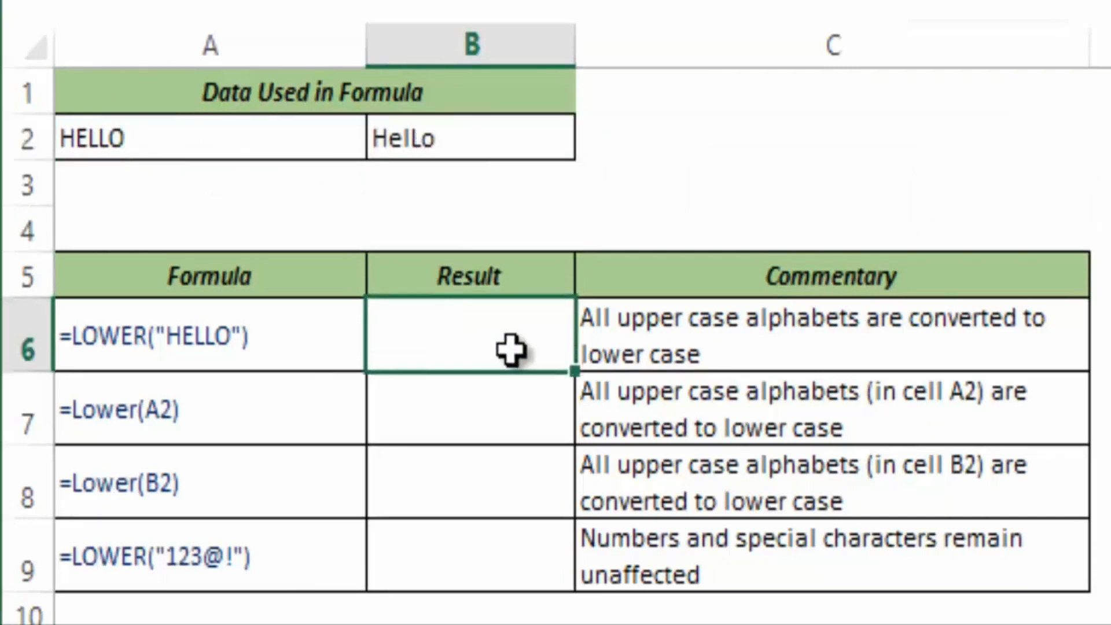
text(=Lowe)
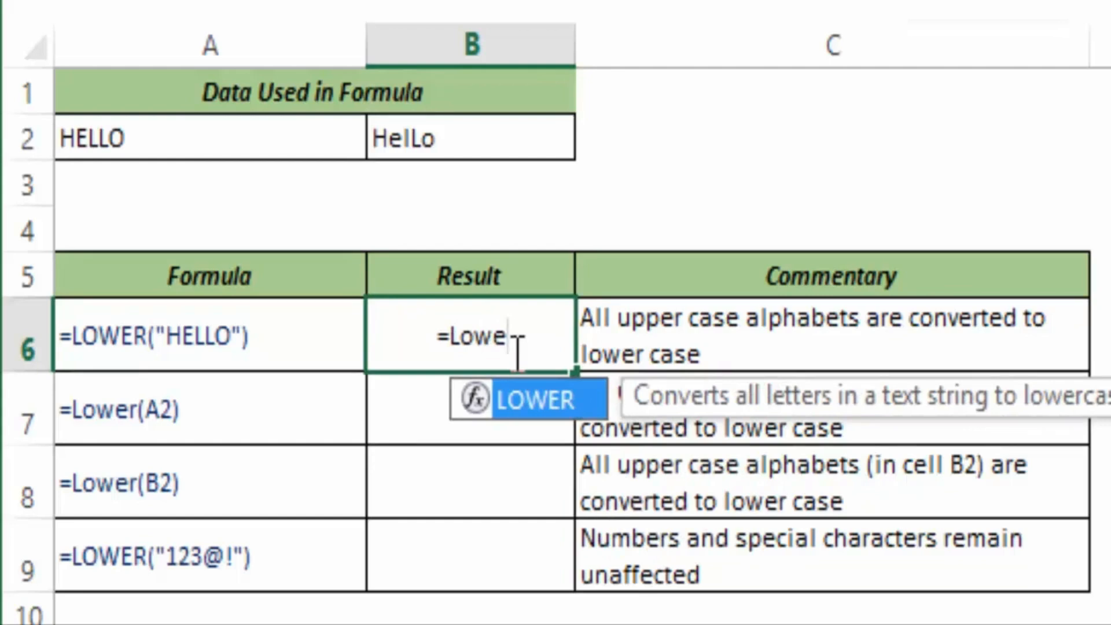
key(Tab)
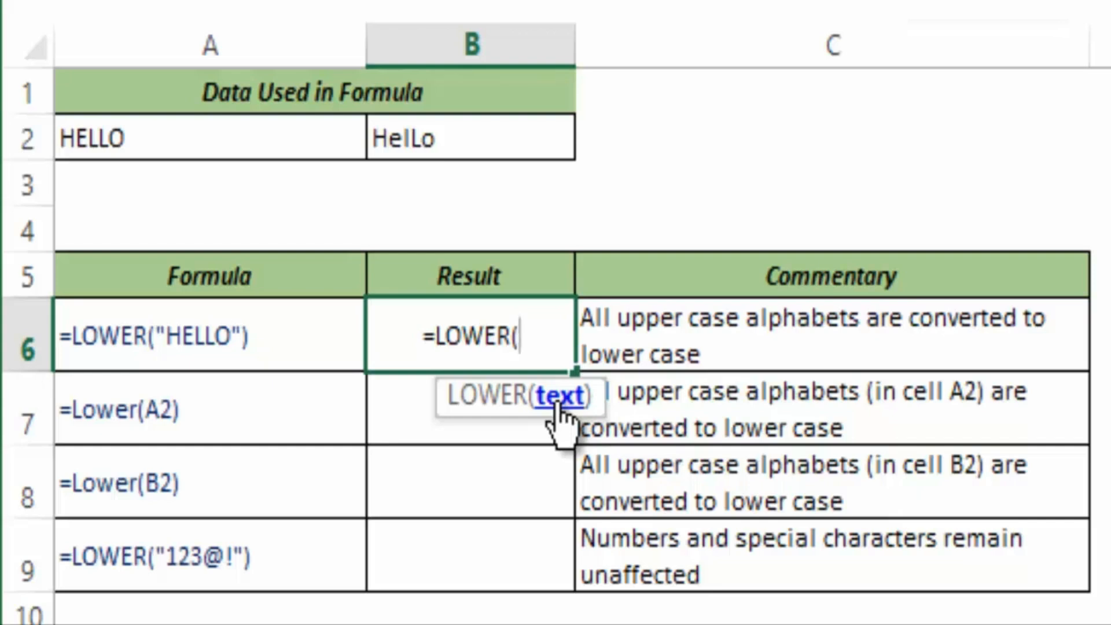
text("H)
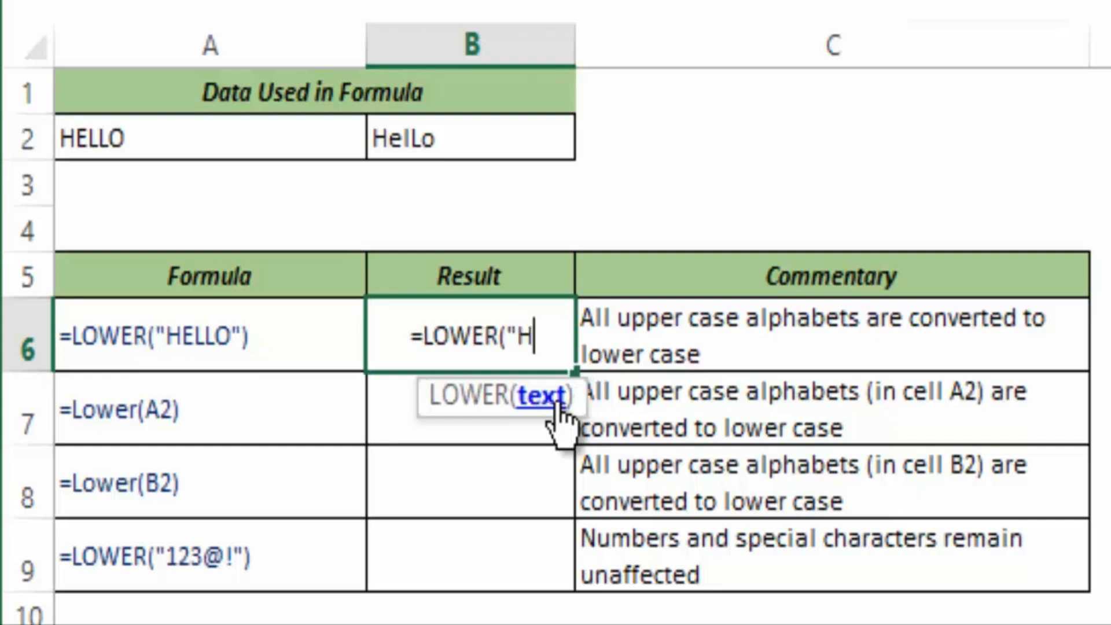
text(ELLO"))
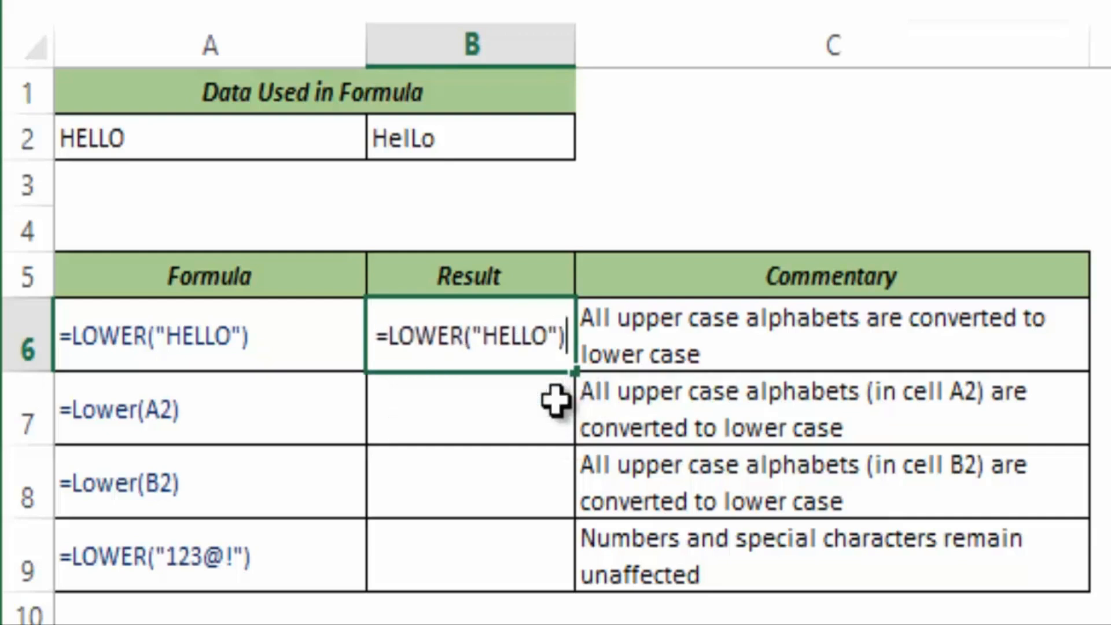
key(Return)
key(Up)
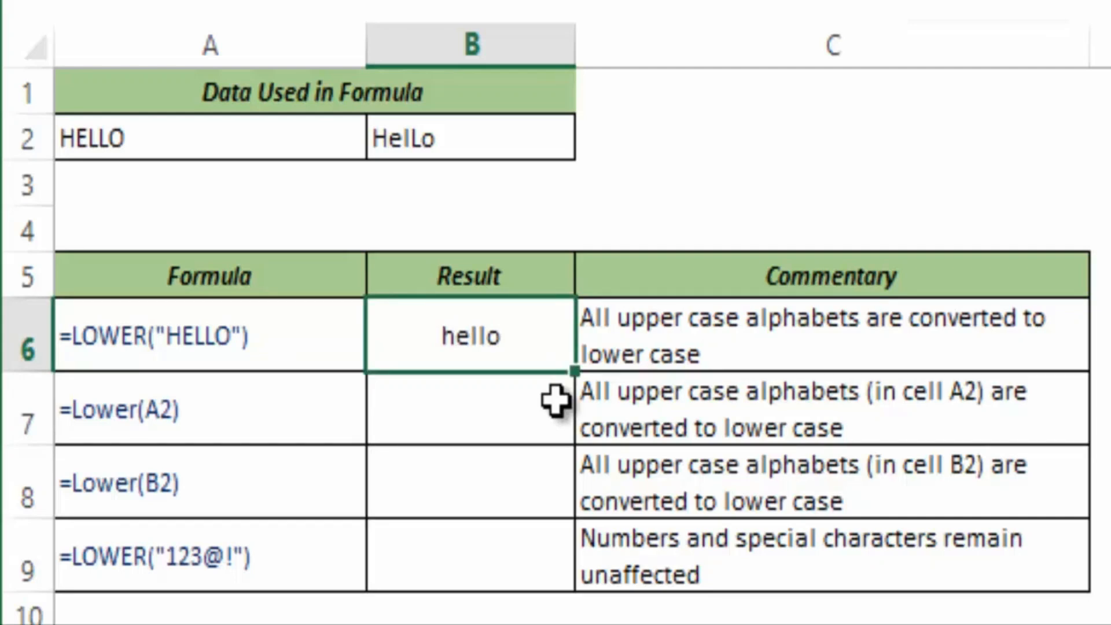
Enter the formula =LOWER(A2) in cell B7 to convert the referenced upper-case text.
click(556, 399)
text(=Lowe)
key(Tab)
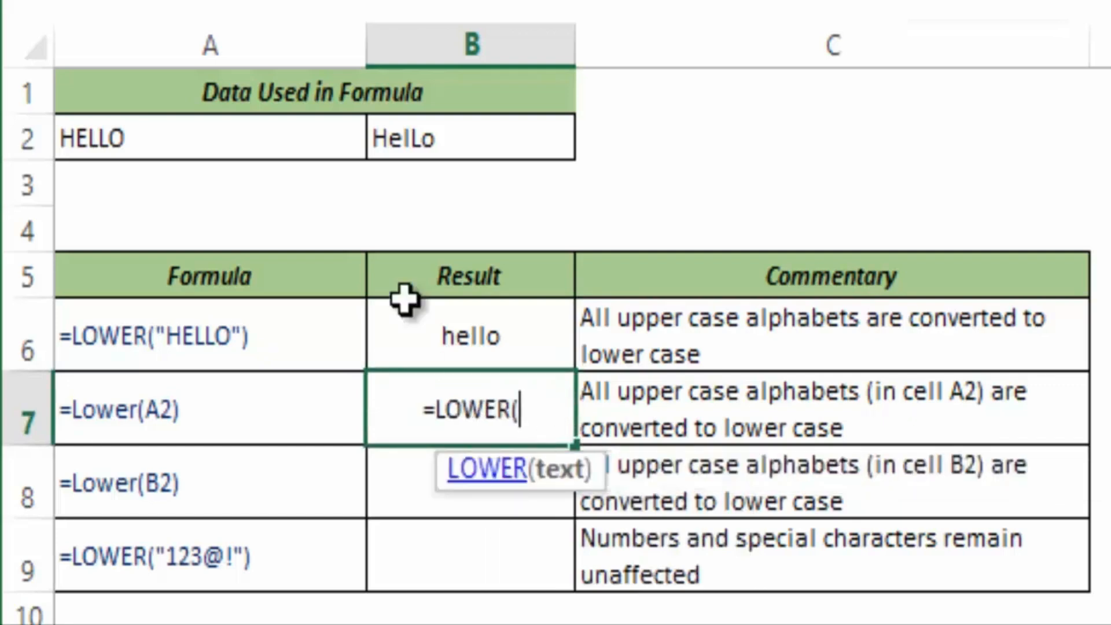
click(206, 132)
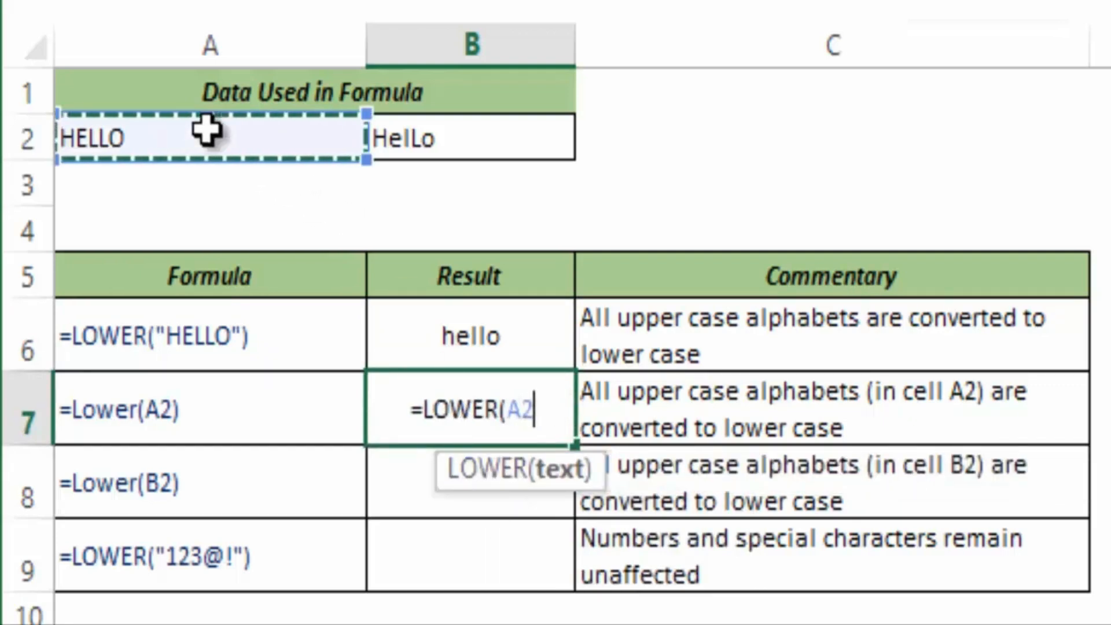
text())
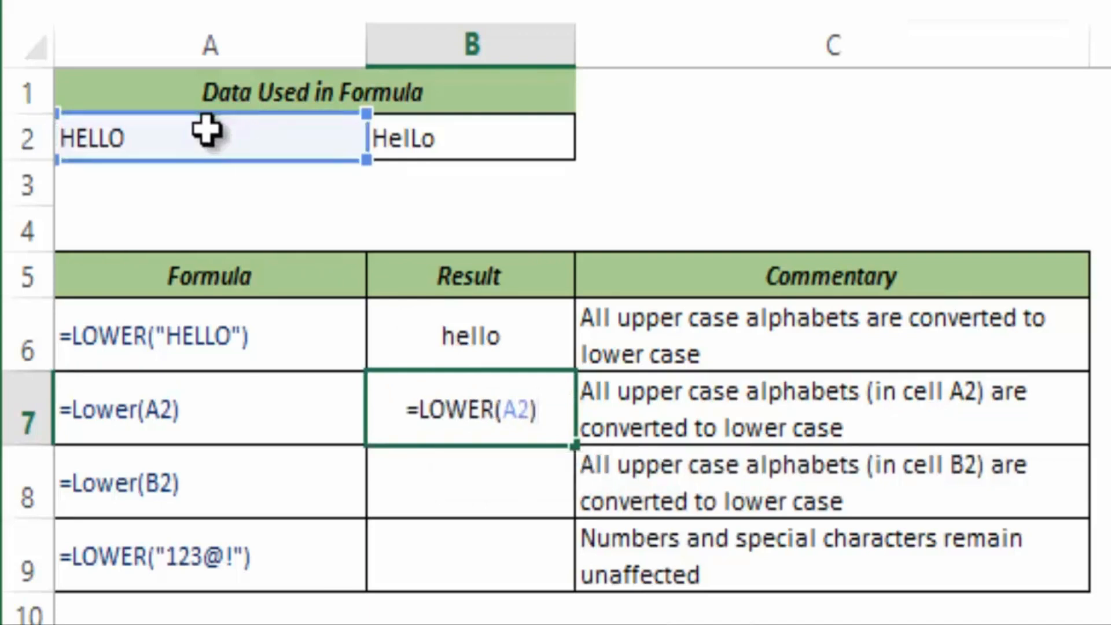
key(Return)
key(Up)
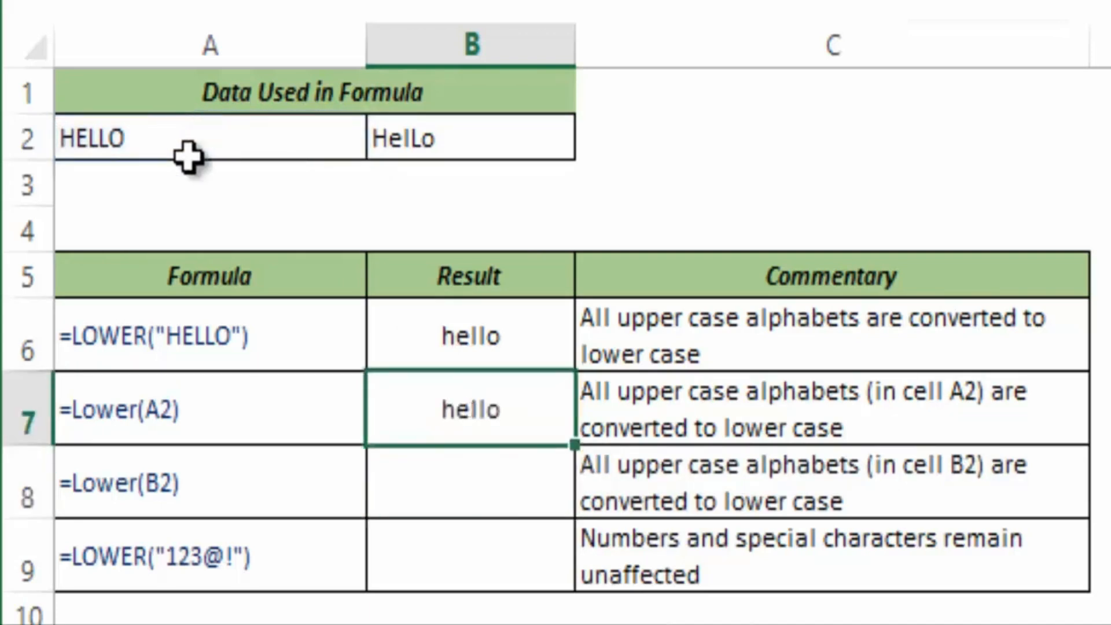
Enter the formula =LOWER(B2) in cell B8 to convert the referenced mixed-case text.
click(519, 499)
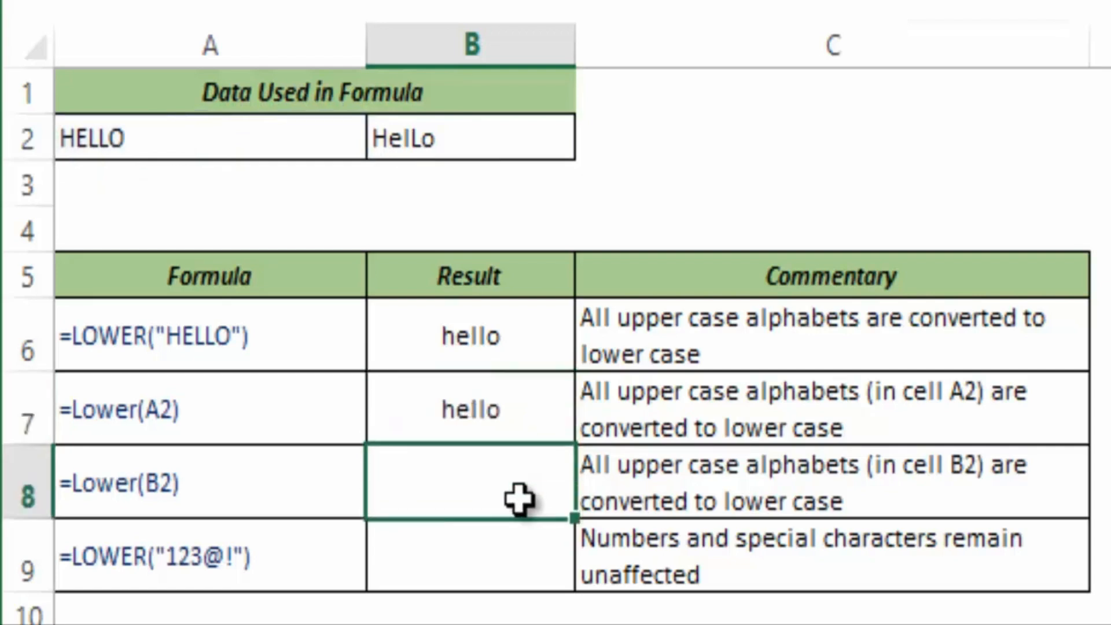
text(=Lowe)
key(Tab)
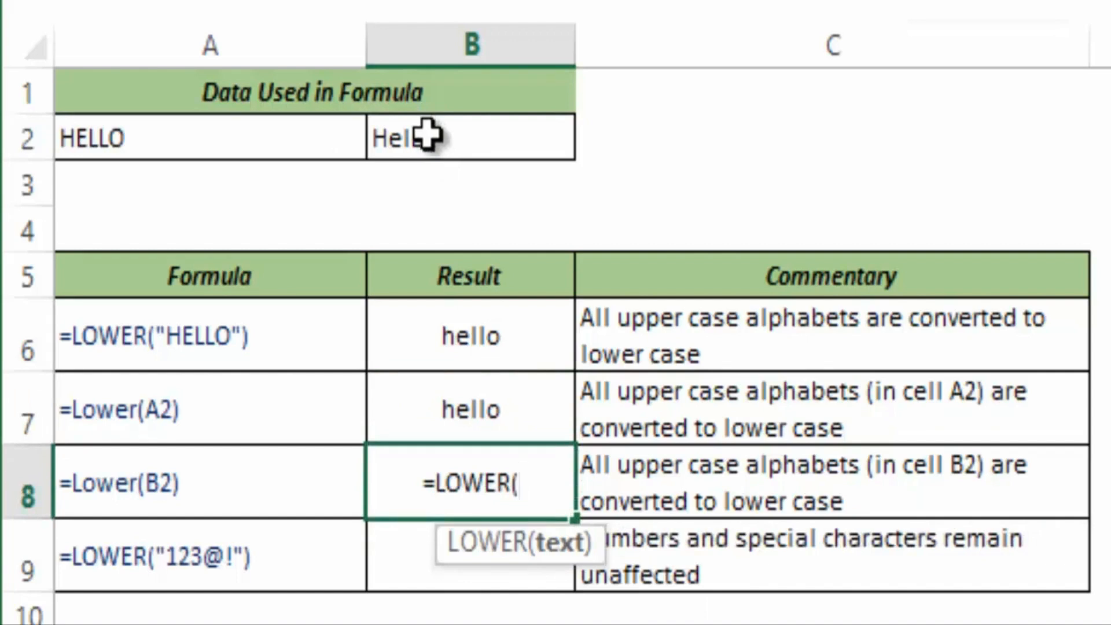
click(474, 135)
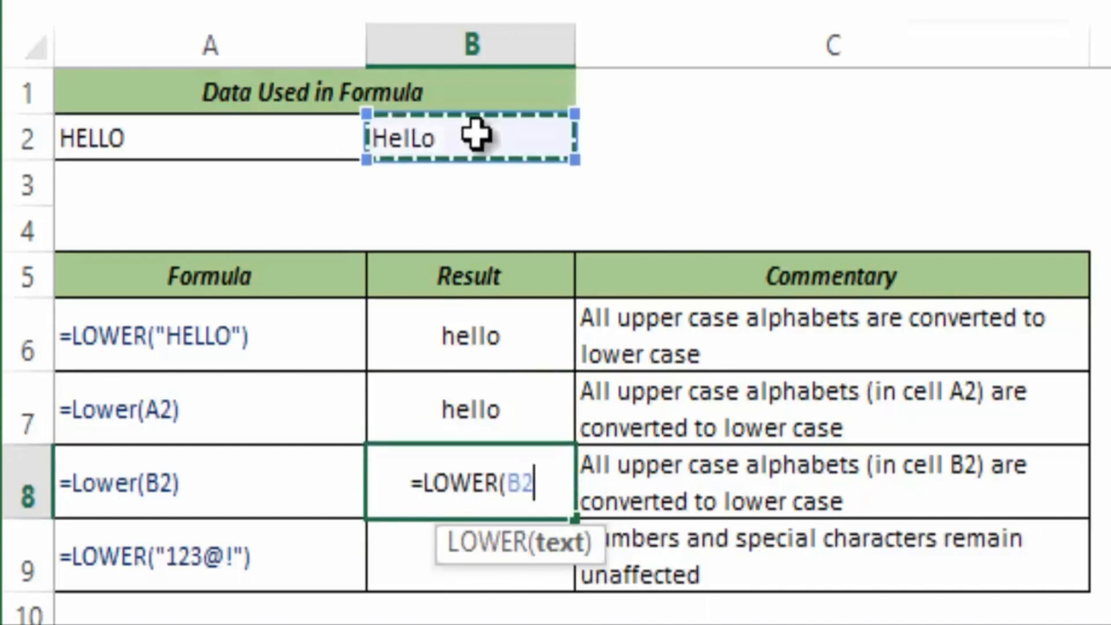
text())
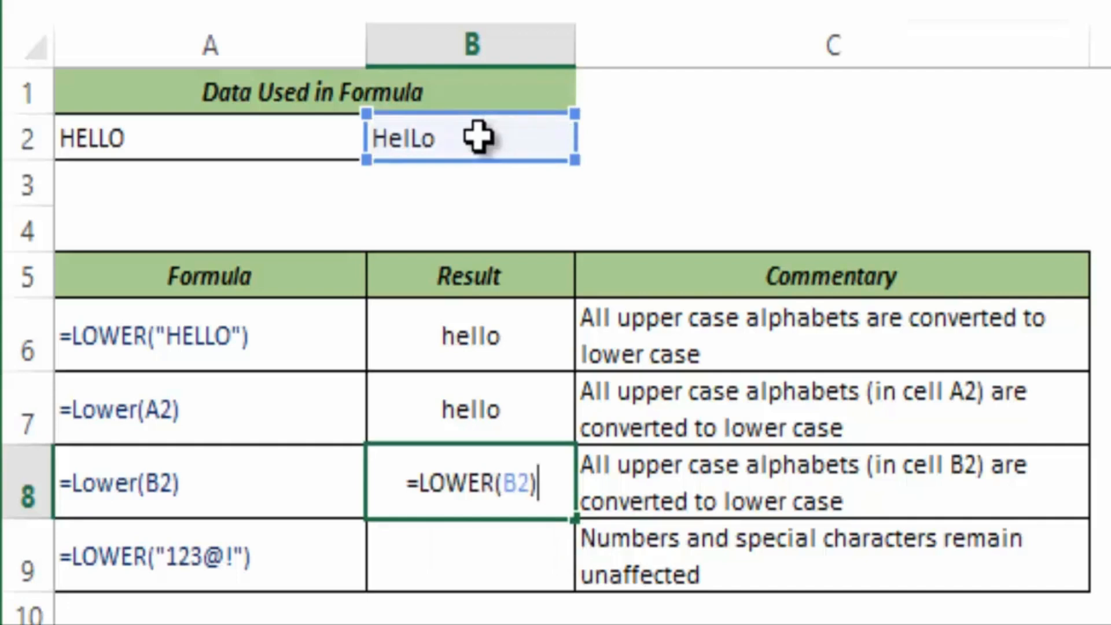
key(Return)
key(Up)
Enter the formula =LOWER("123@!") in cell B9 to test numbers and special characters.
key(Down)
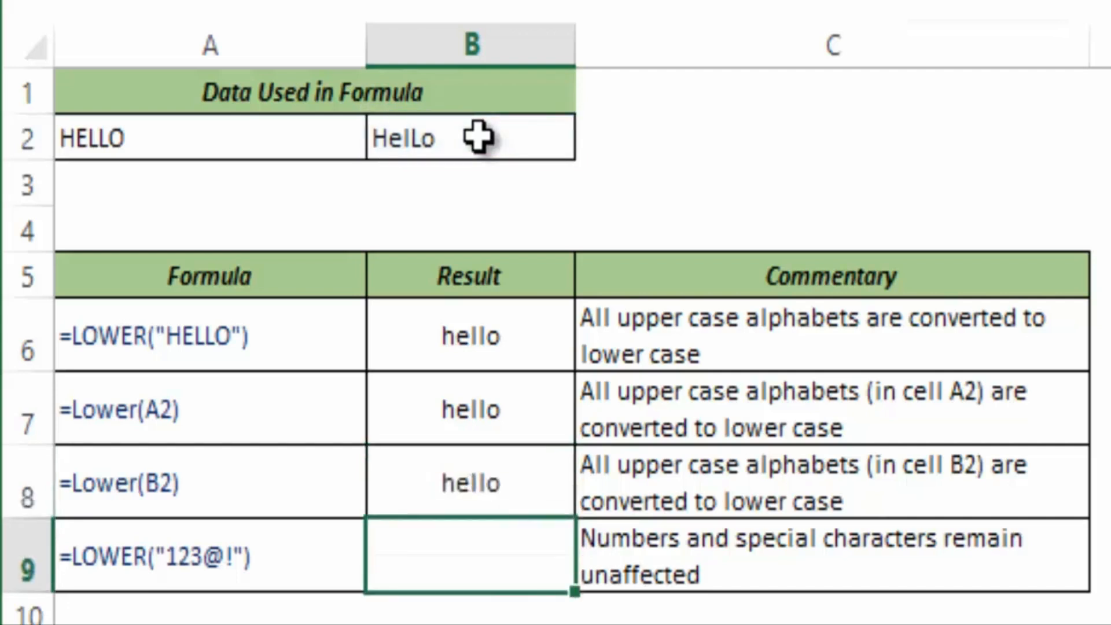
text(=Lowe)
key(Tab)
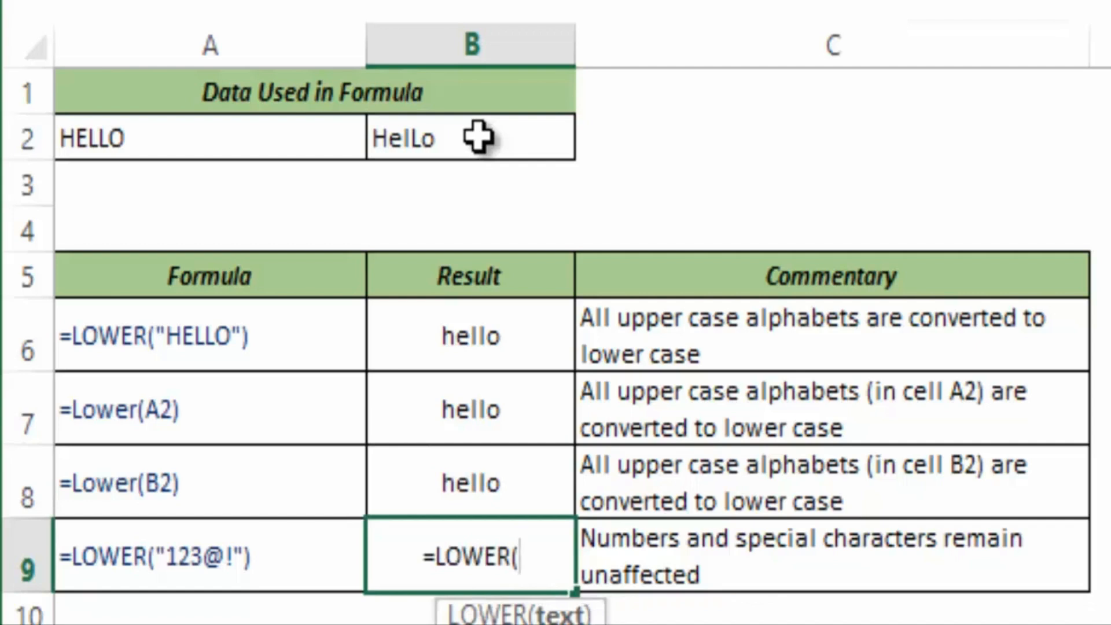
text(")
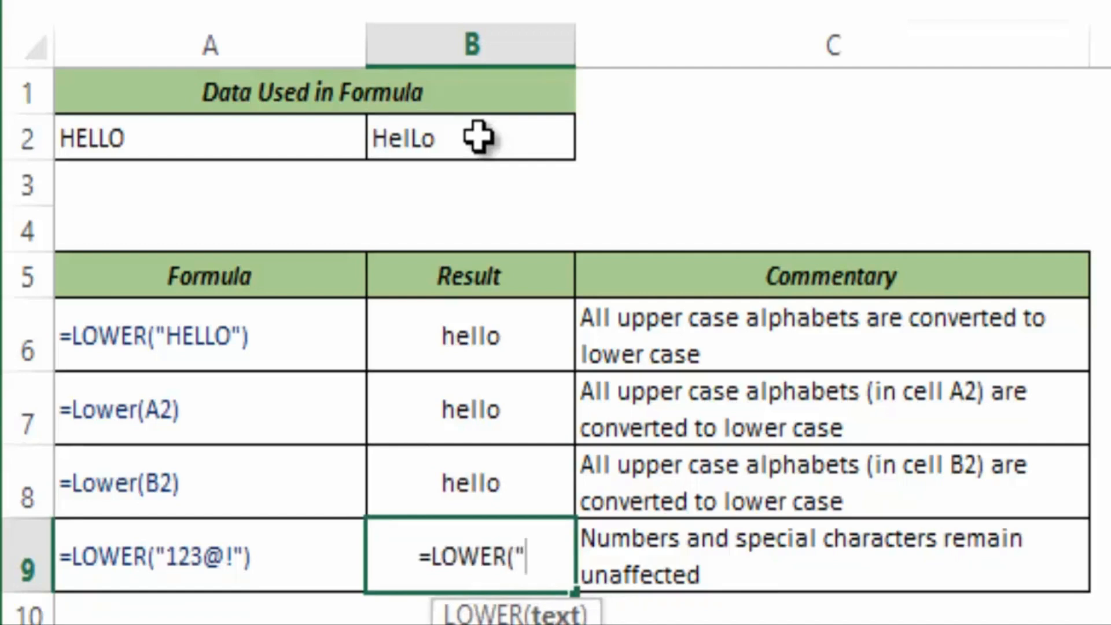
text(123)
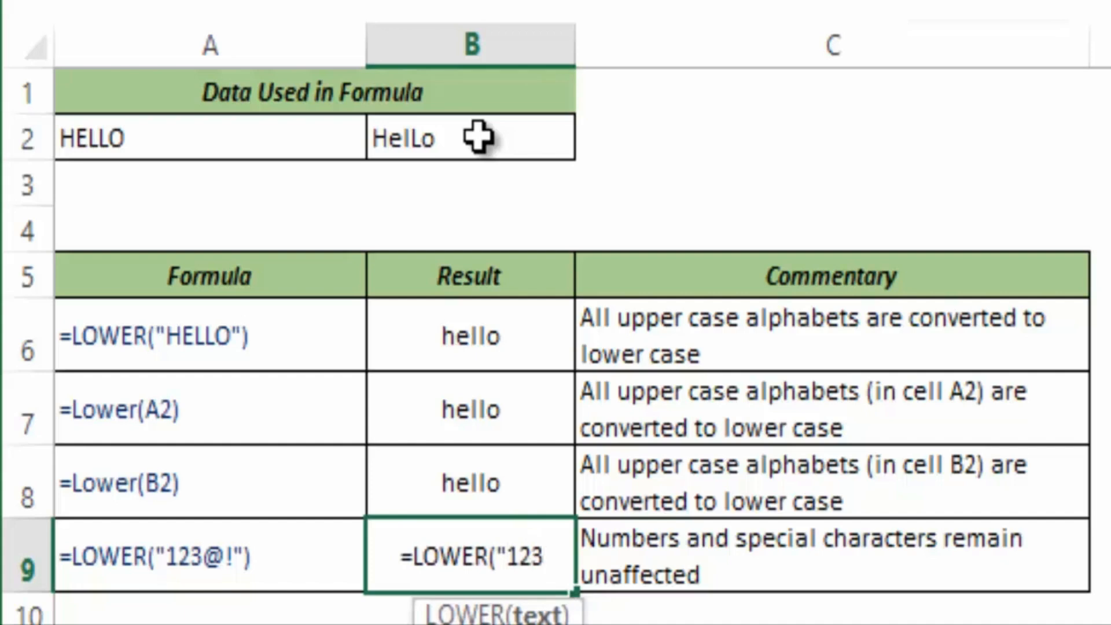
text(@!)
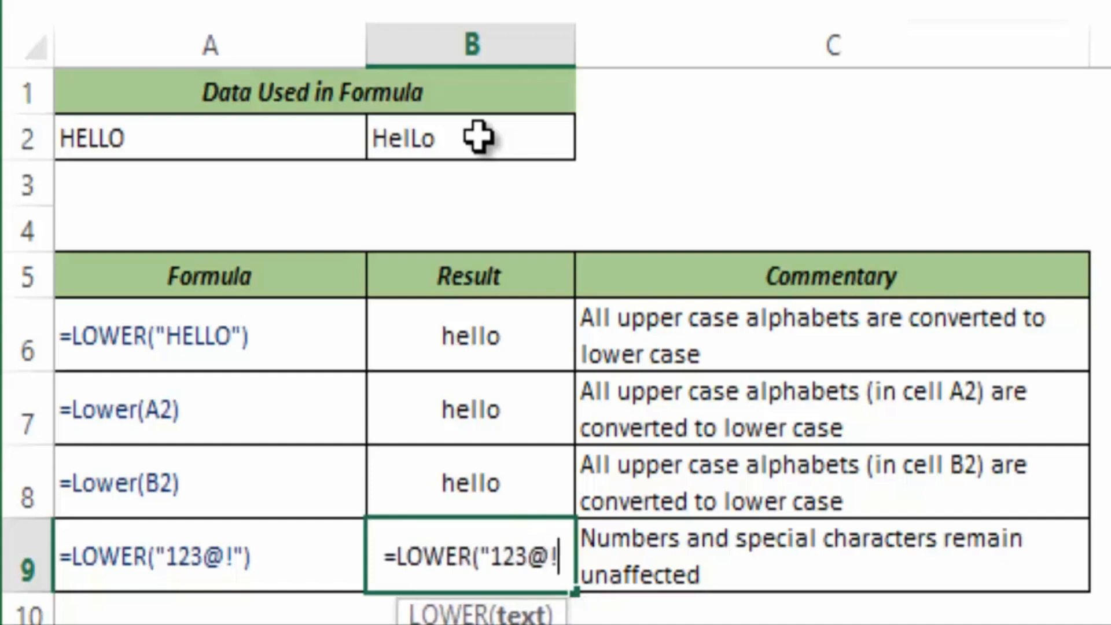
text("))
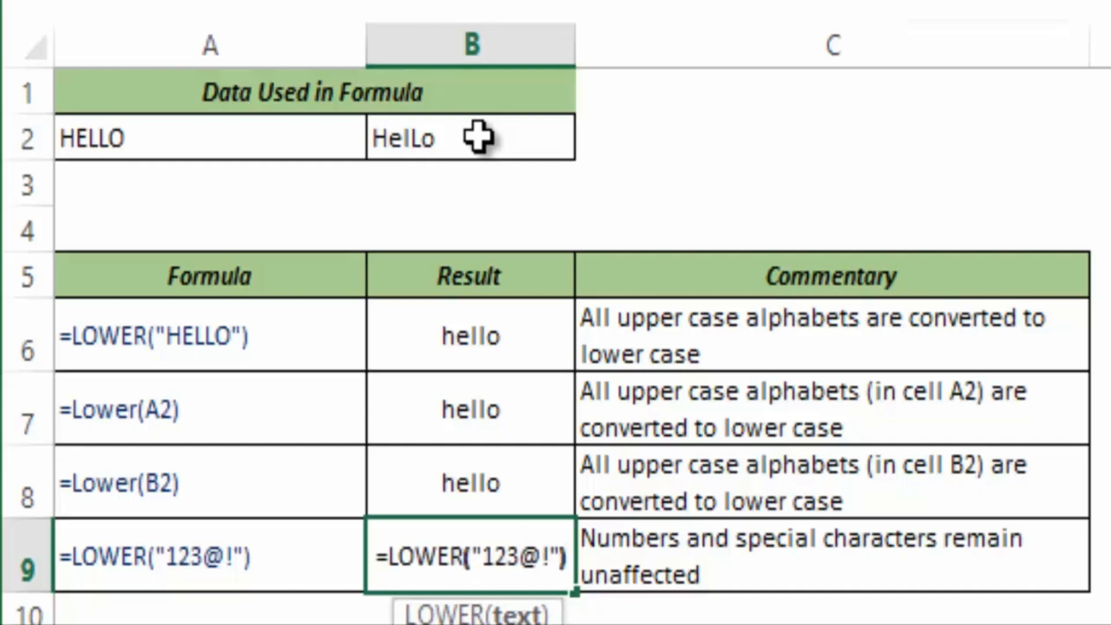
key(Return)
key(Up)
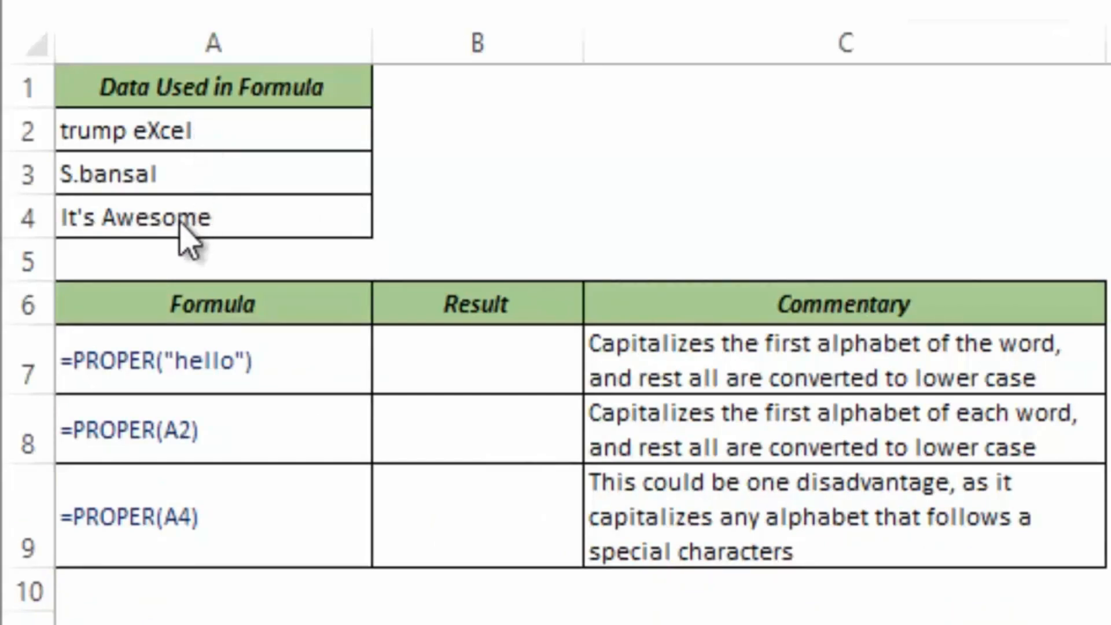
Start a PROPER formula in Result cell B7 of the PROPER example sheet.
click(514, 363)
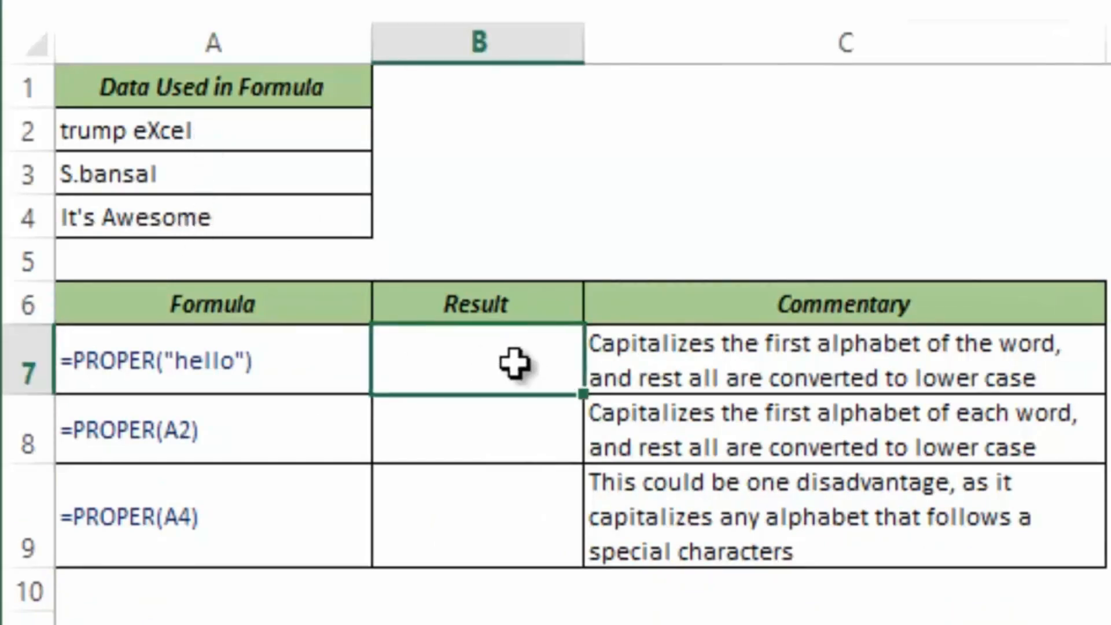
text(+)
key(BackSpace)
text(=Pr)
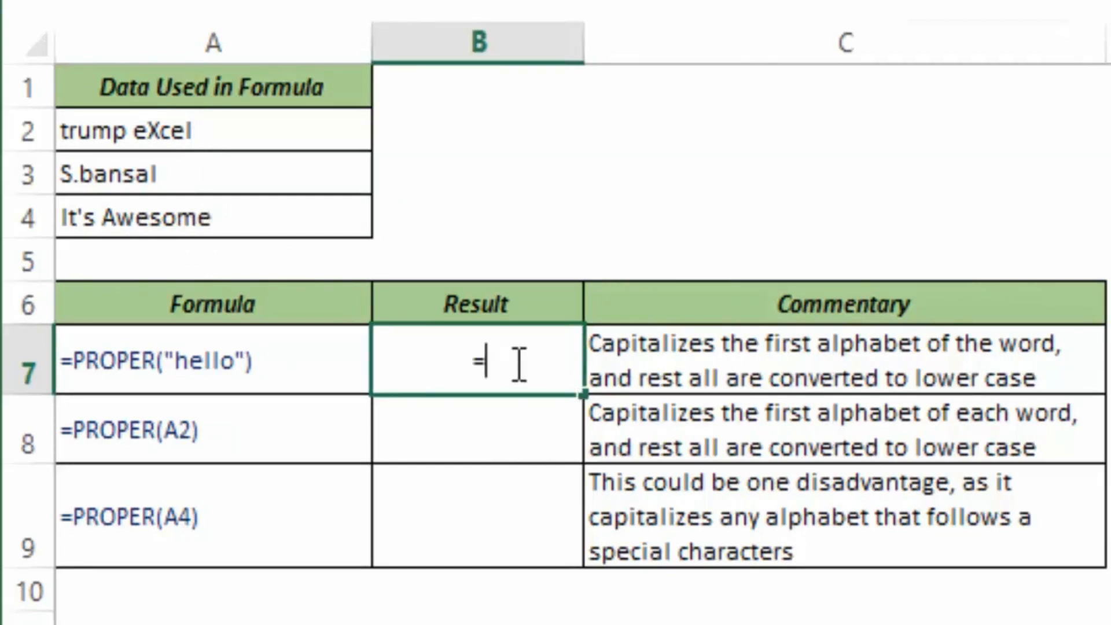
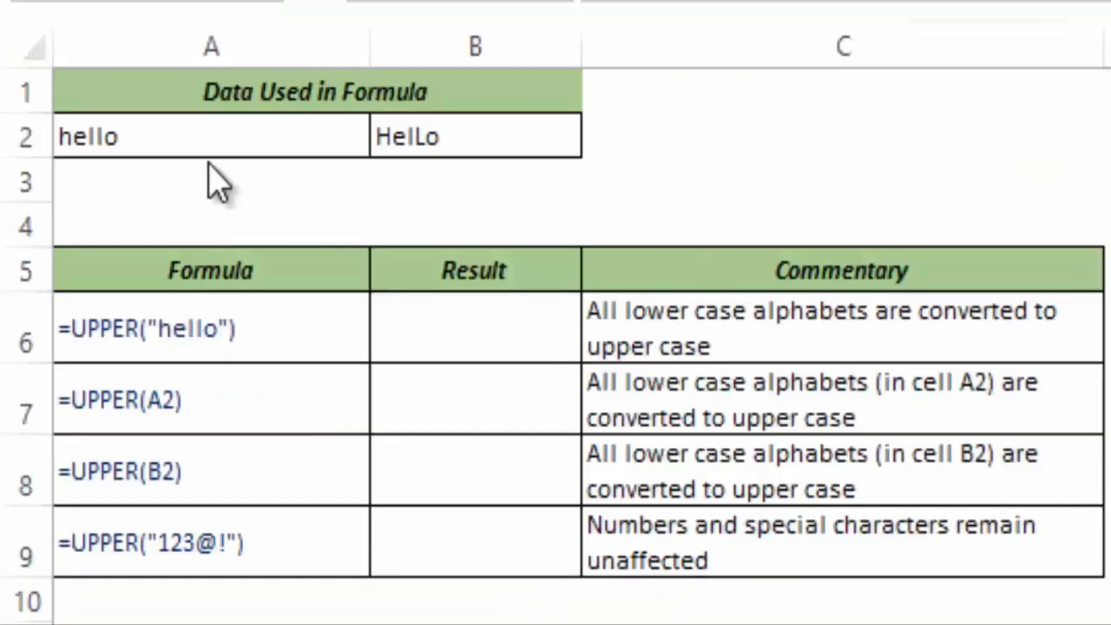
Enter the formula =UPPER("hello") in cell B6 of the UPPER example sheet.
click(224, 137)
drag(225, 137, 432, 139)
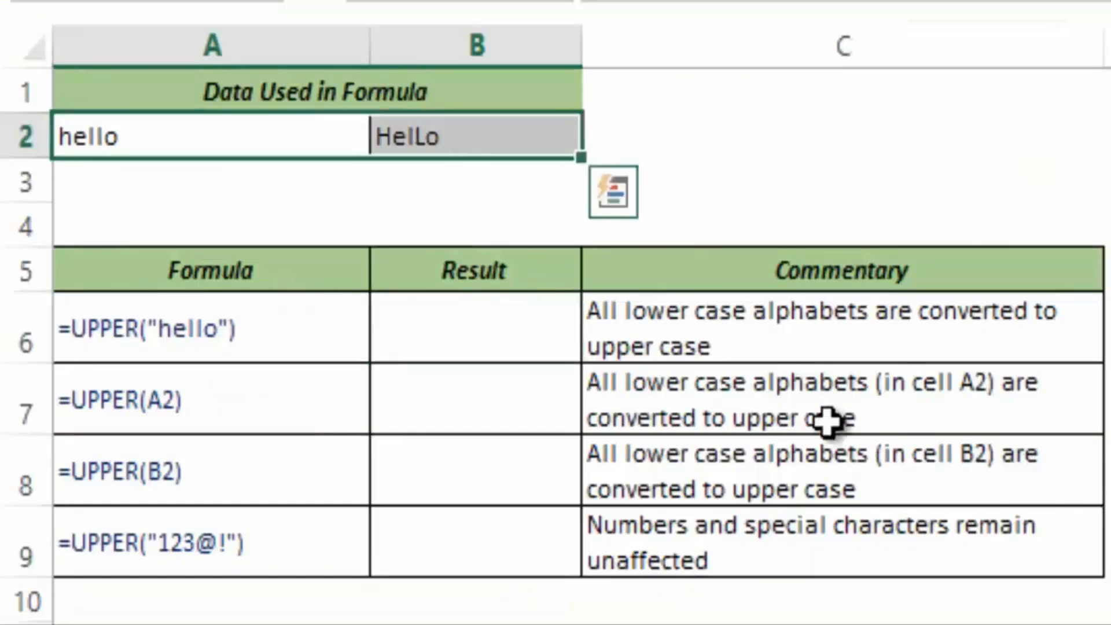
click(494, 340)
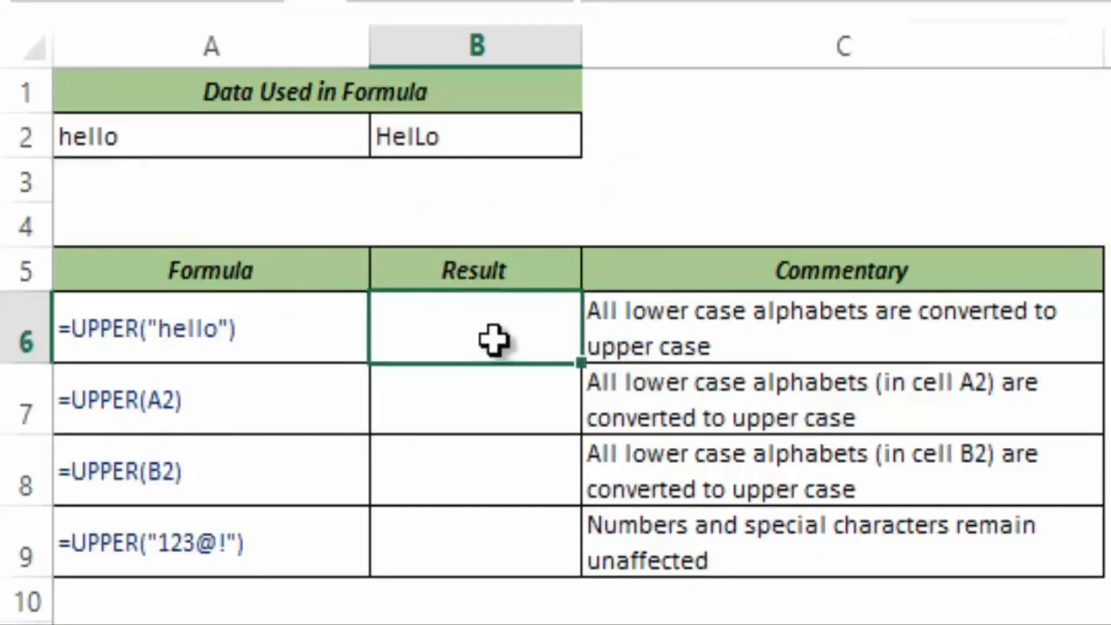
text(=Uppe)
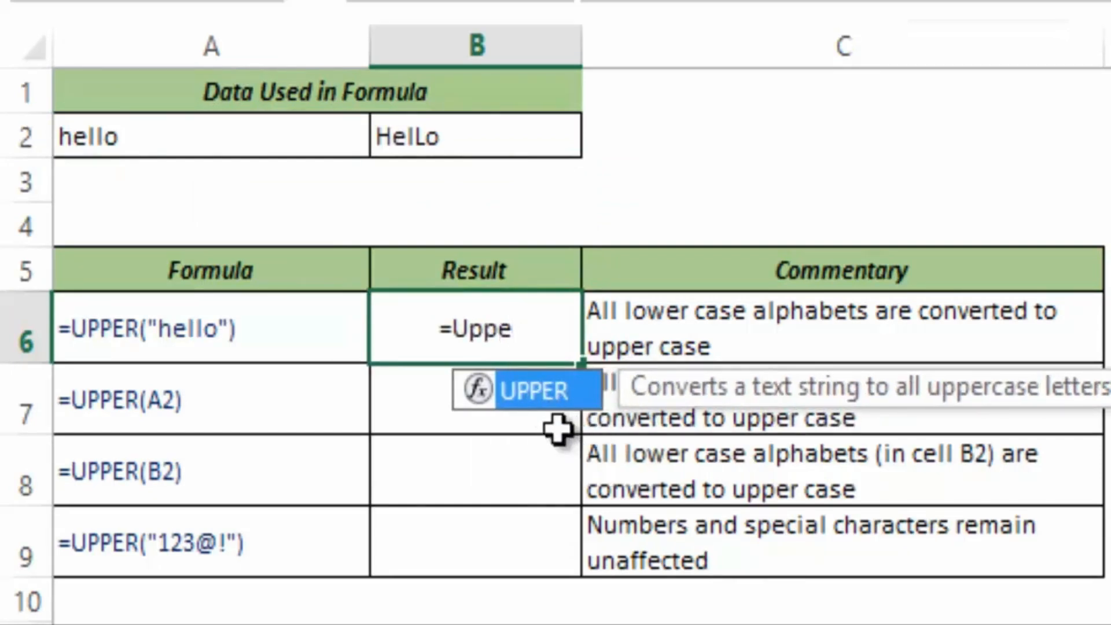
key(Tab)
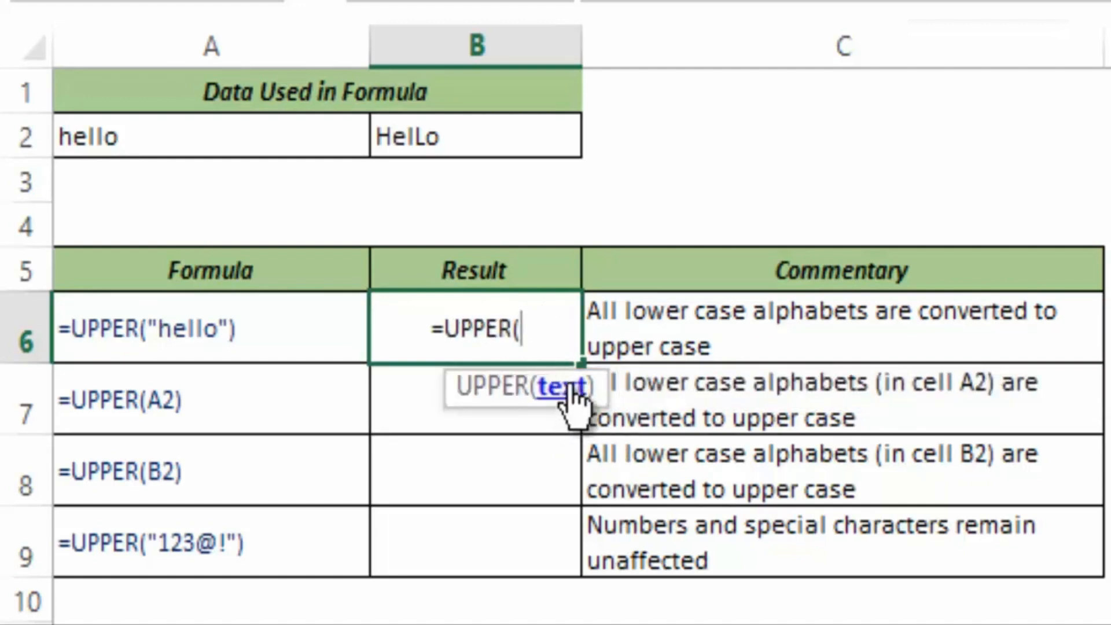
text("hello"))
key(Return)
click(543, 331)
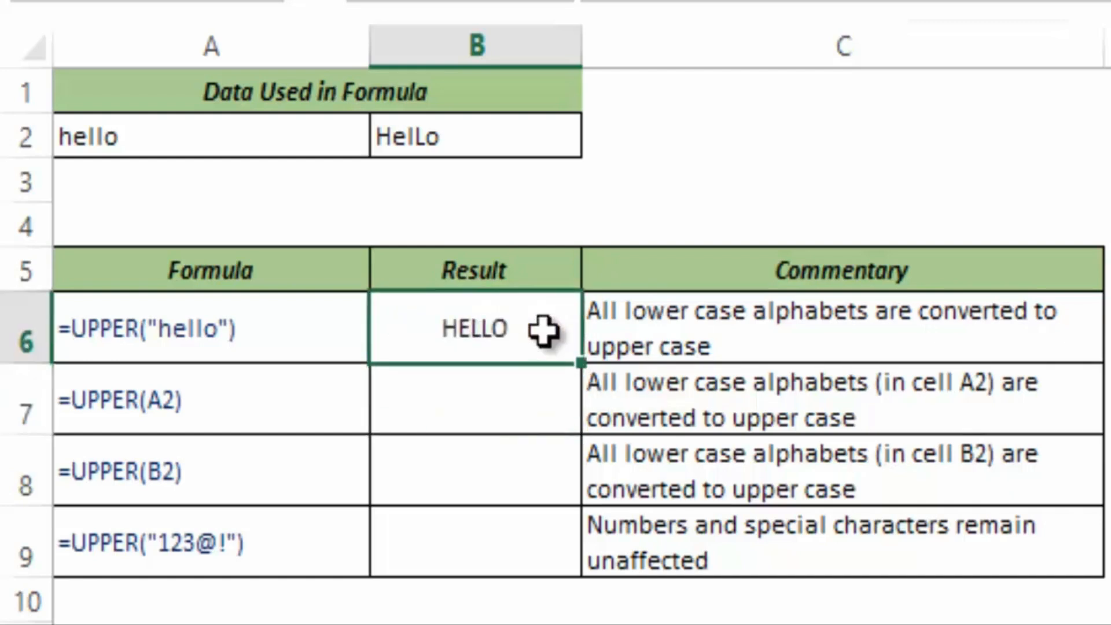
Enter the formula =UPPER(A2) in cell B7 to convert the referenced lower-case text.
click(515, 396)
text(=)
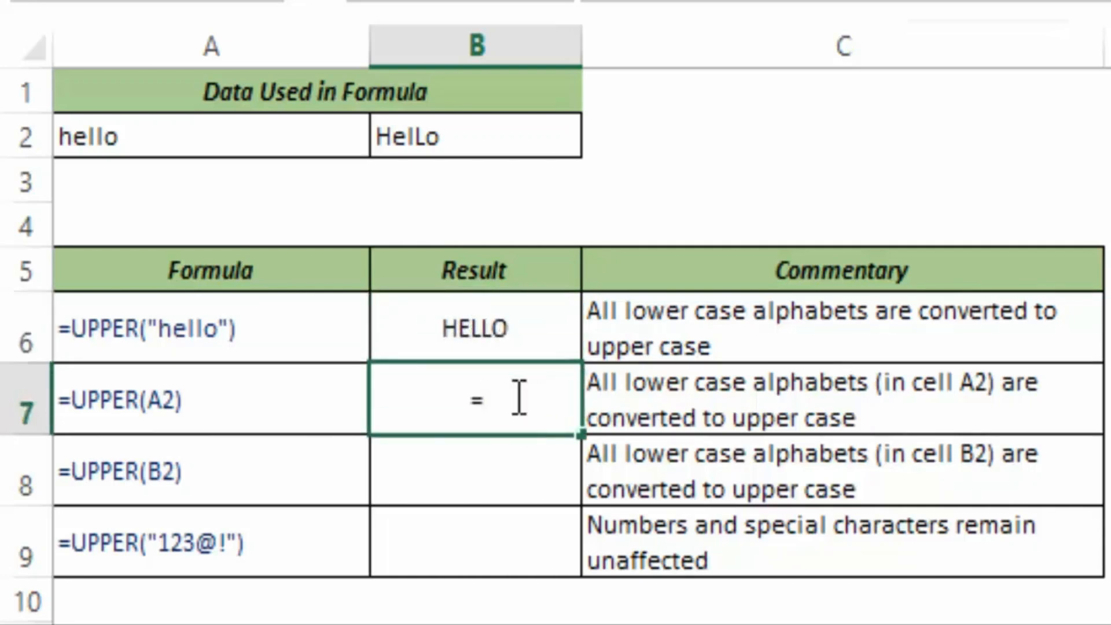
text(Upper)
key(Tab)
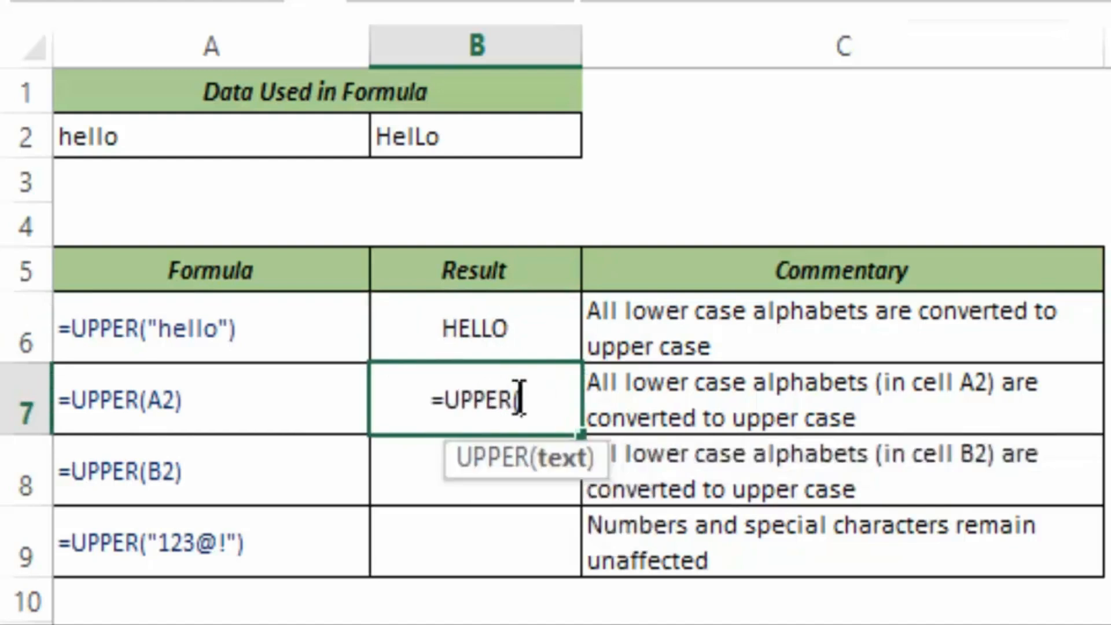
click(228, 137)
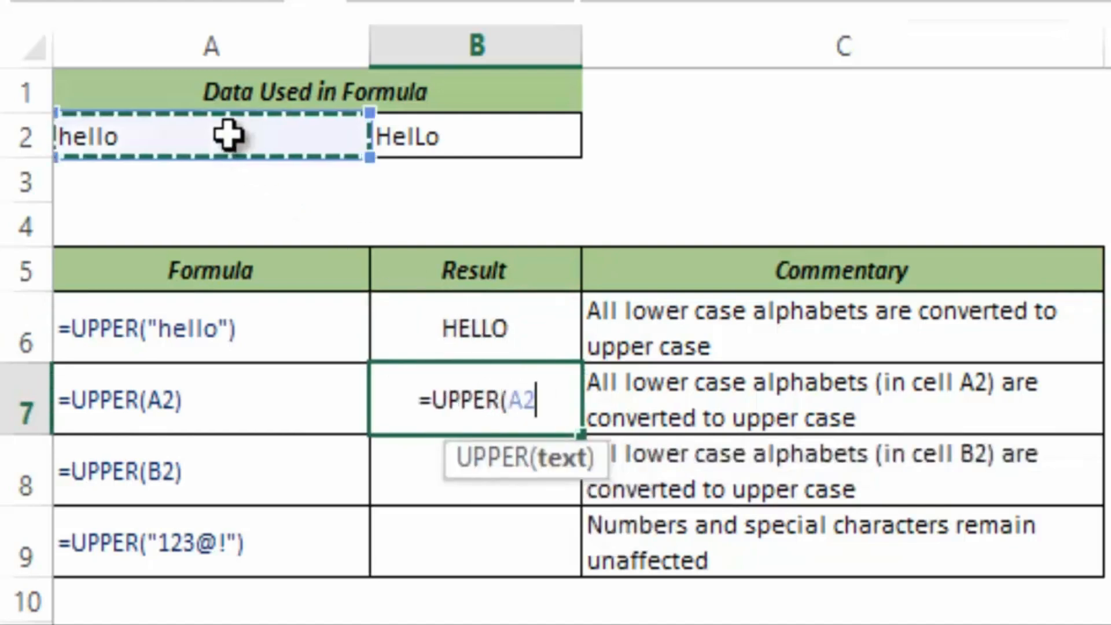
text())
key(Return)
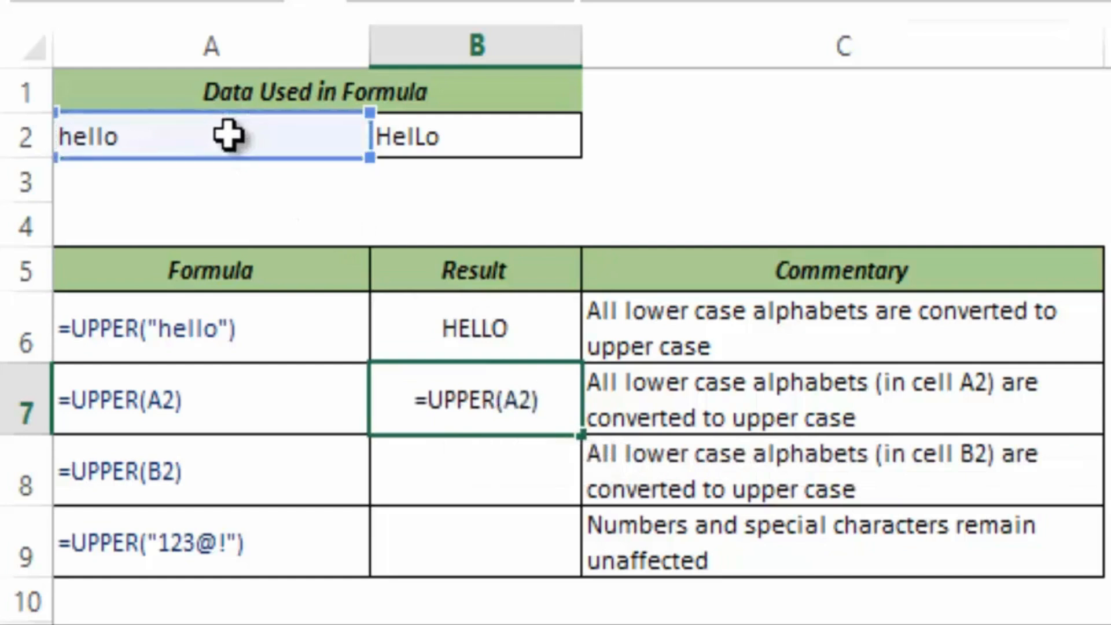
key(Up)
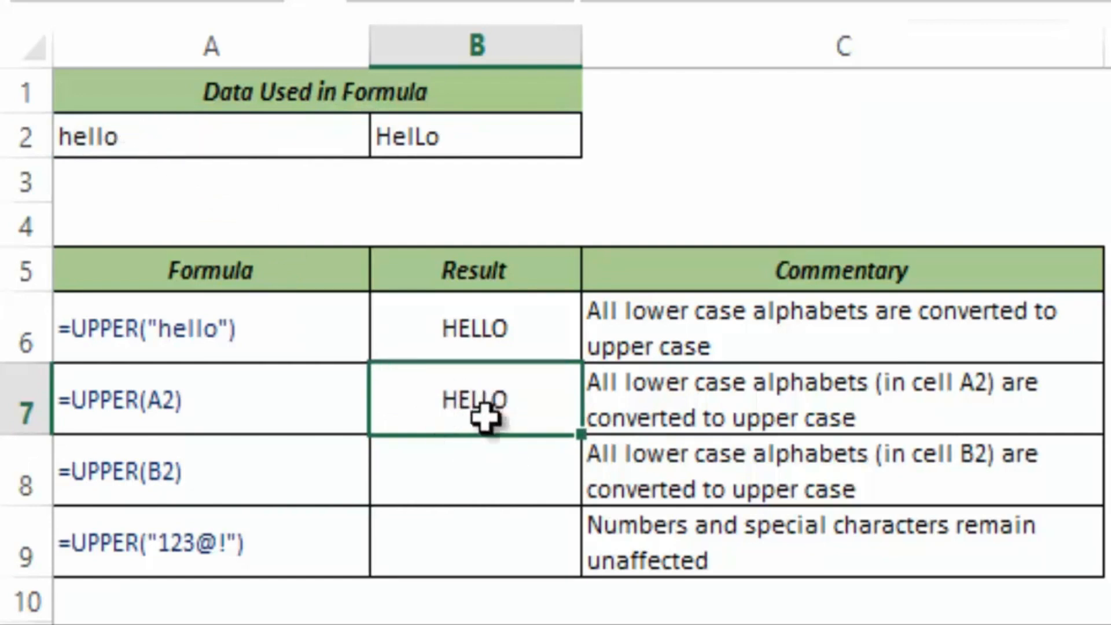
Enter the formula =UPPER(B2) in cell B8 to convert the referenced mixed-case text to upper case.
click(476, 463)
text(=)
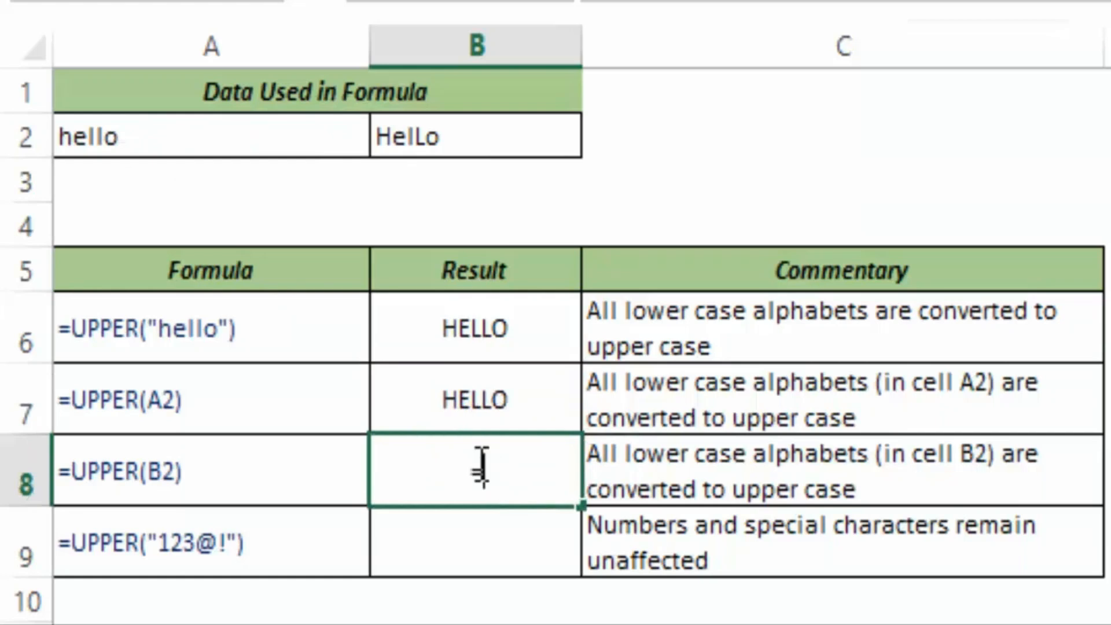
text(Upper)
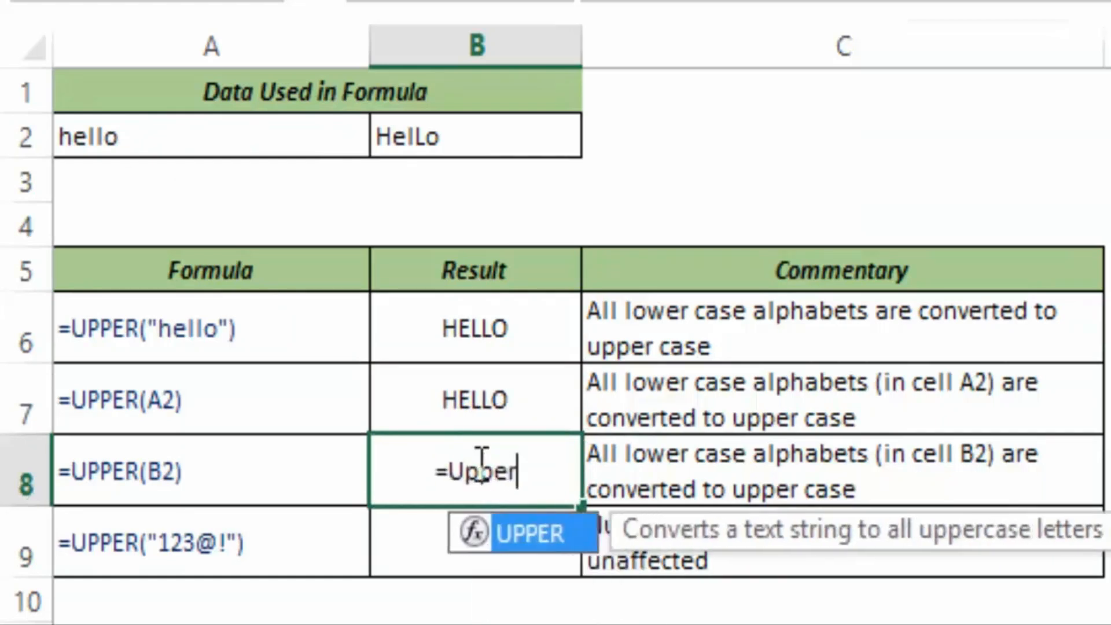
key(Tab)
click(439, 140)
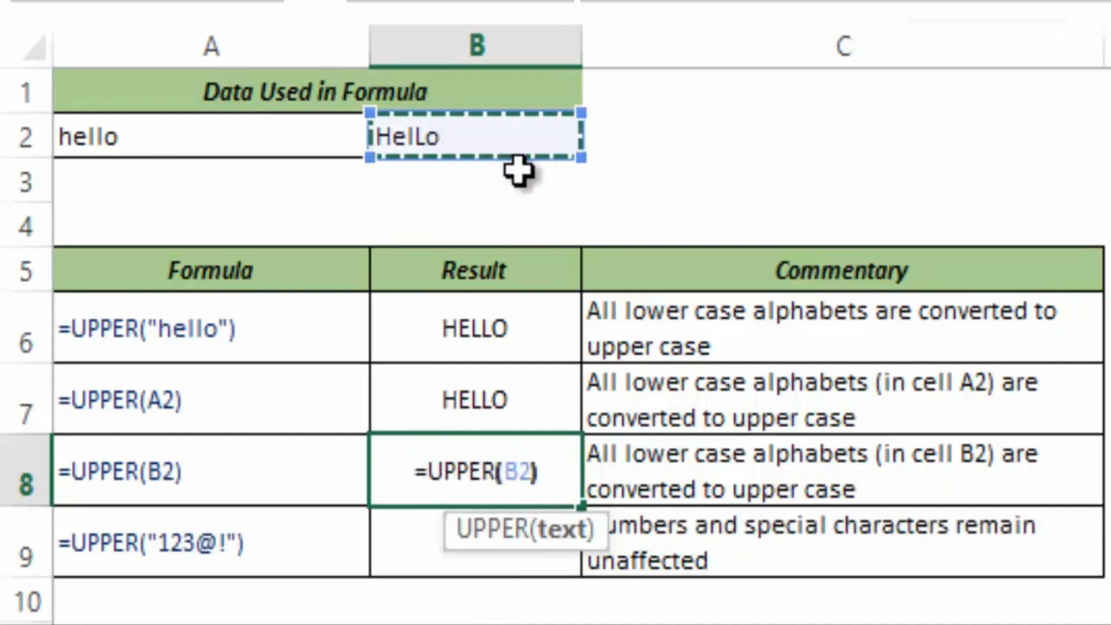
text())
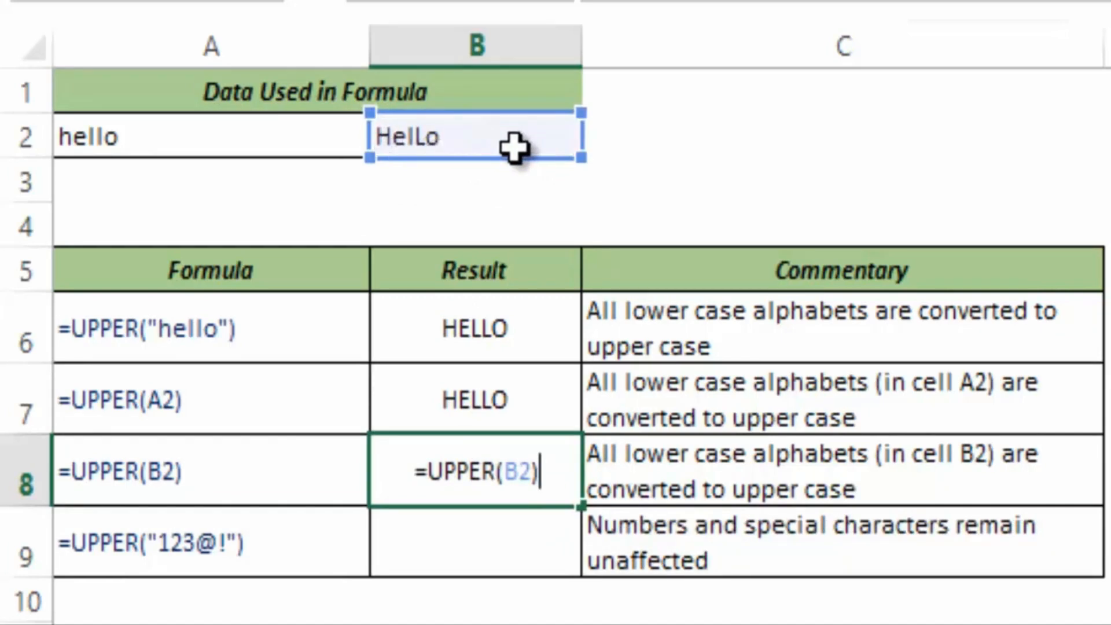
key(Return)
key(Up)
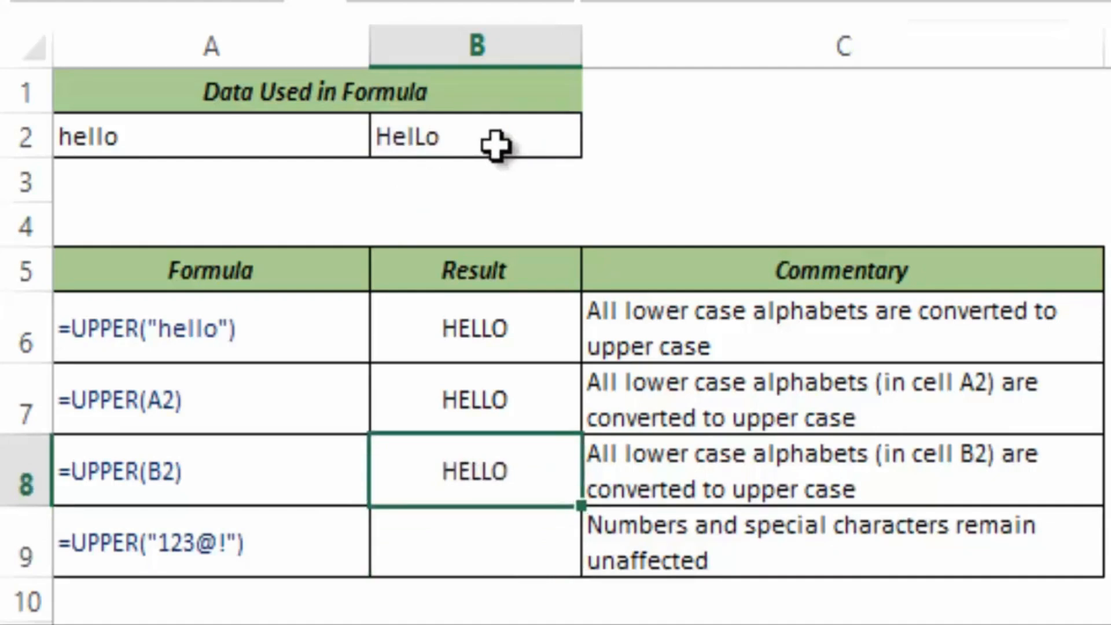
Enter the formula =UPPER("123@!") in cell B9 to test numbers and special characters with UPPER.
click(483, 541)
text(=)
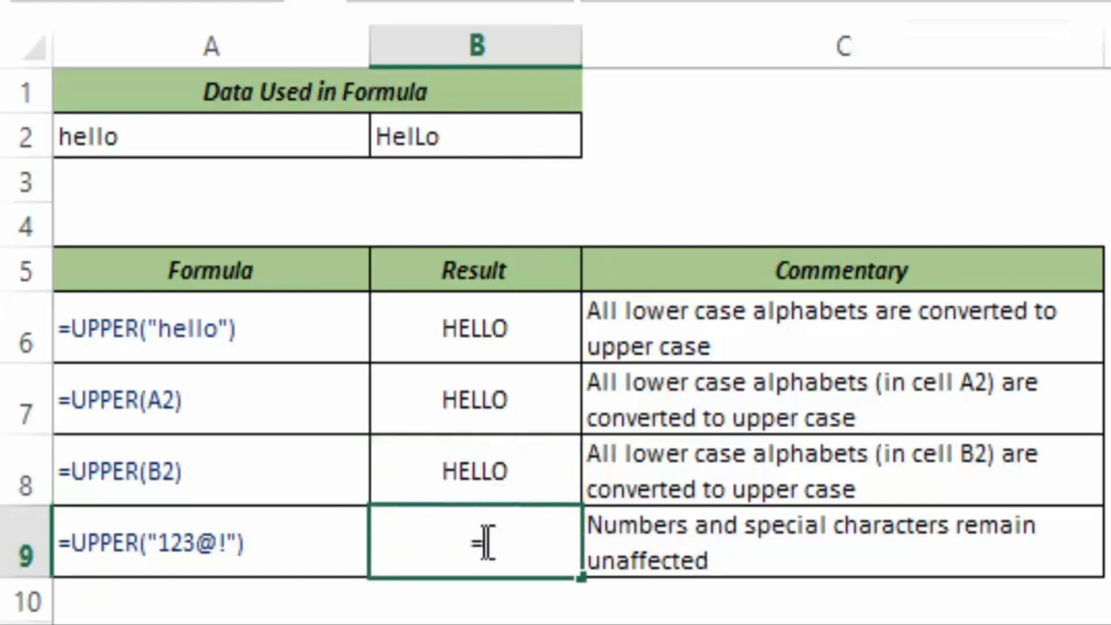
text(uppe)
key(Tab)
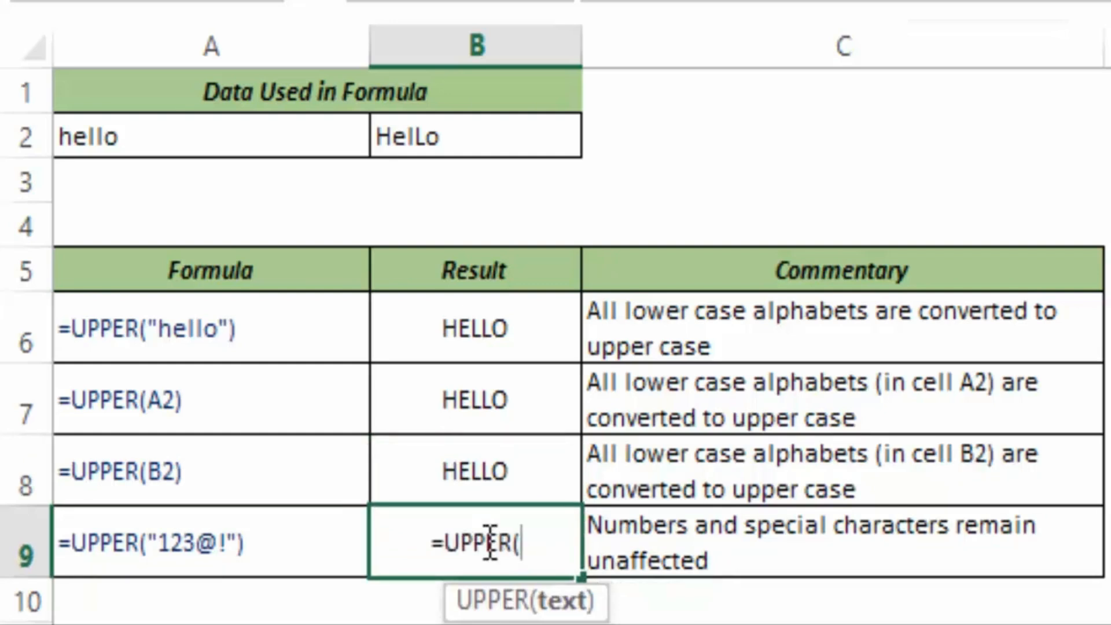
text("123)
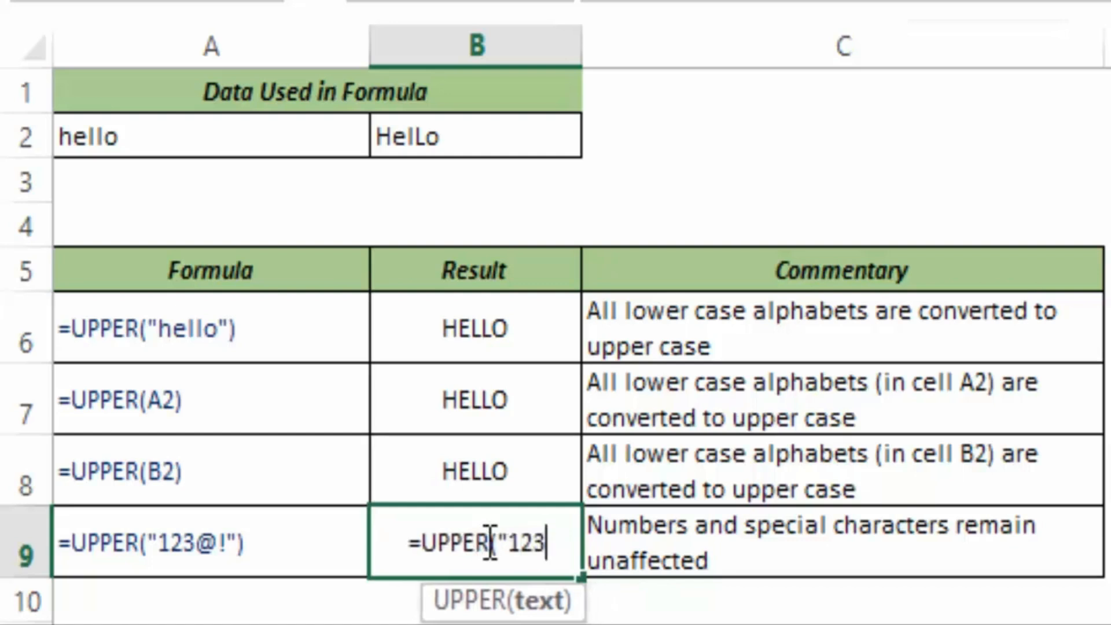
text(@!)
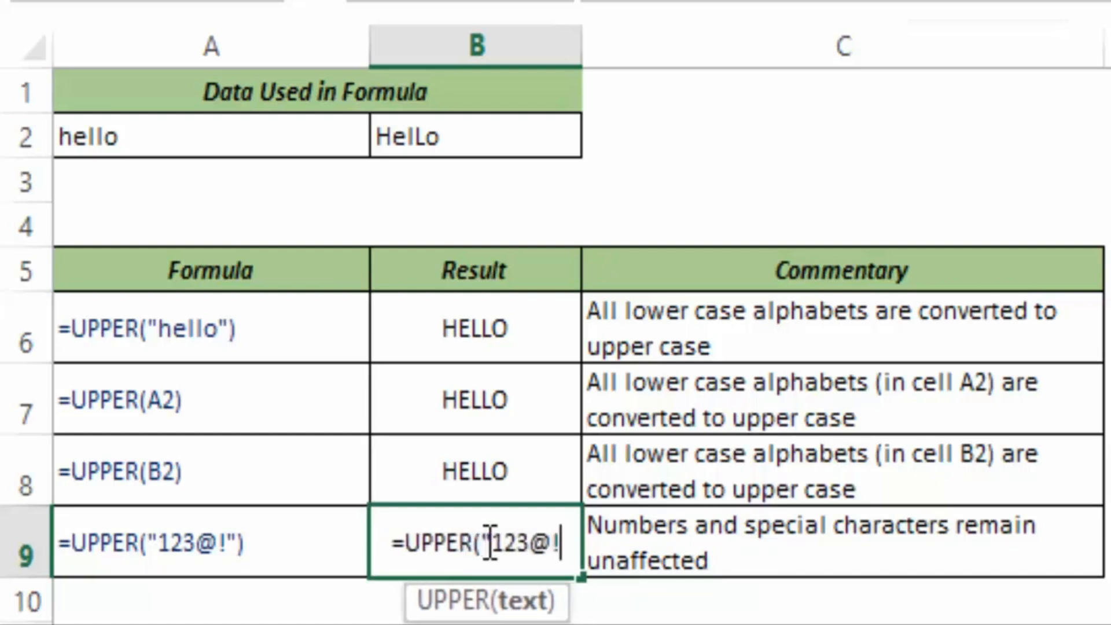
text("))
key(Return)
click(488, 540)
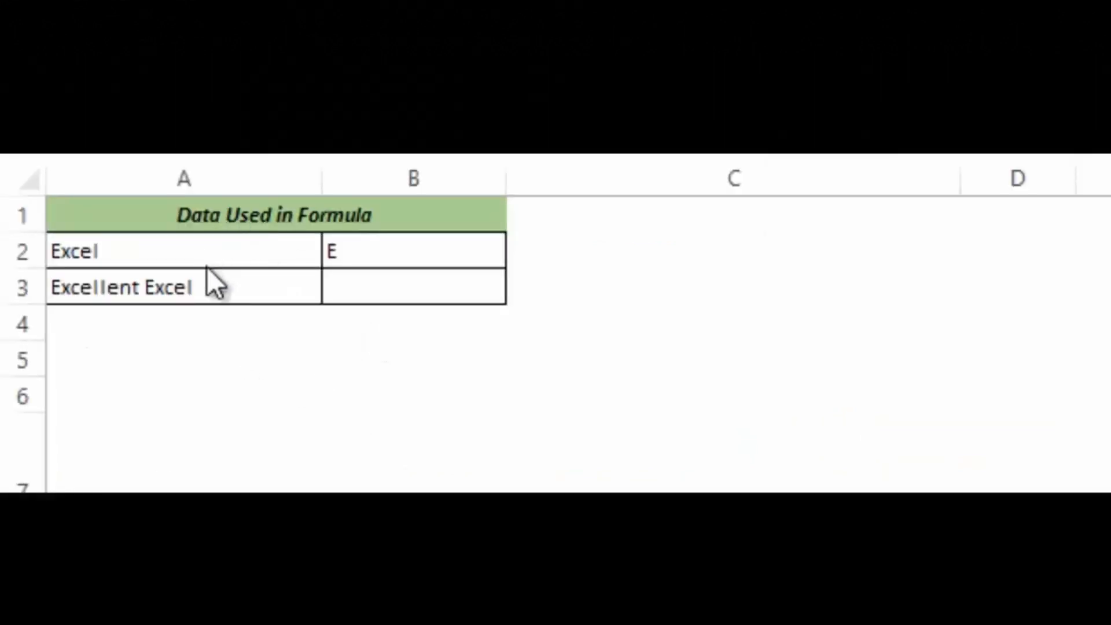
Enter the formula =FIND("E",A2,1) in cell A5 to locate the capital E in the referenced text.
click(111, 361)
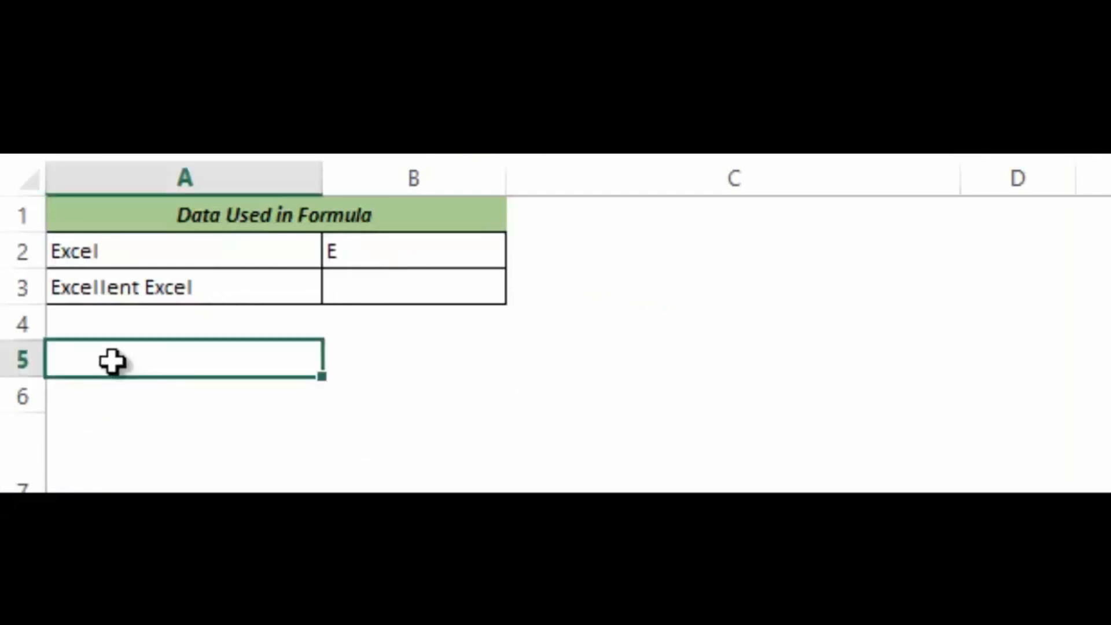
double_click(113, 361)
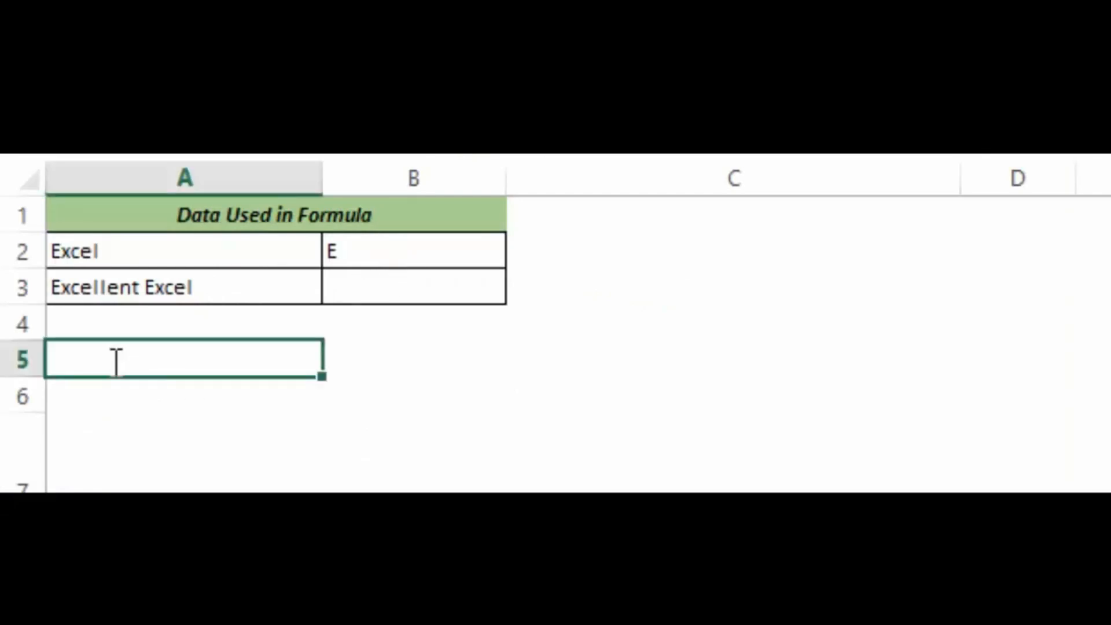
text(=fin)
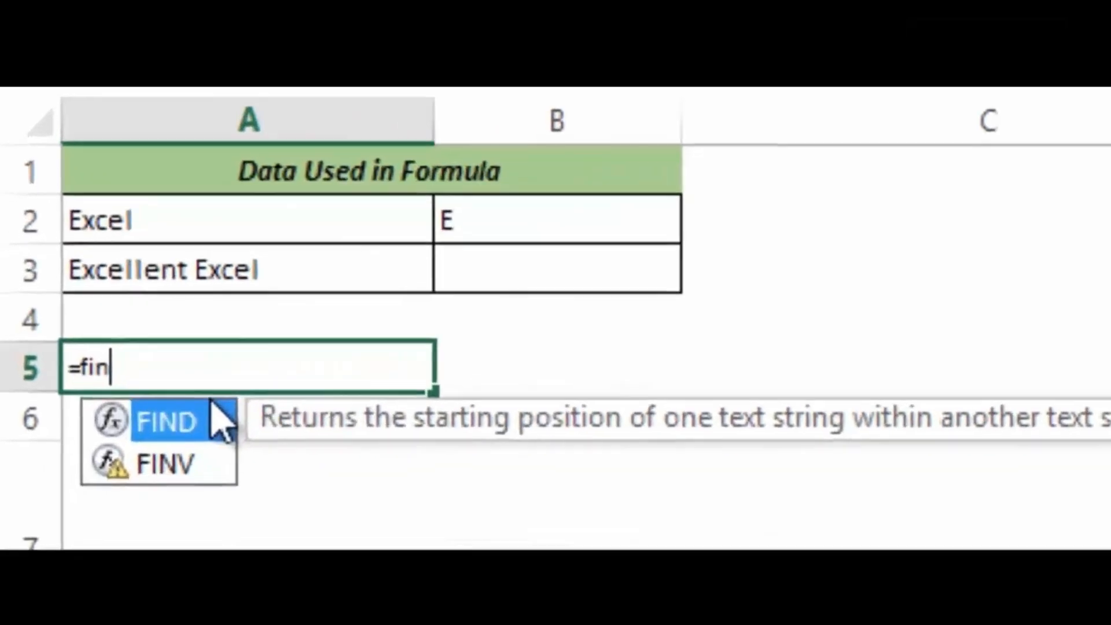
double_click(157, 391)
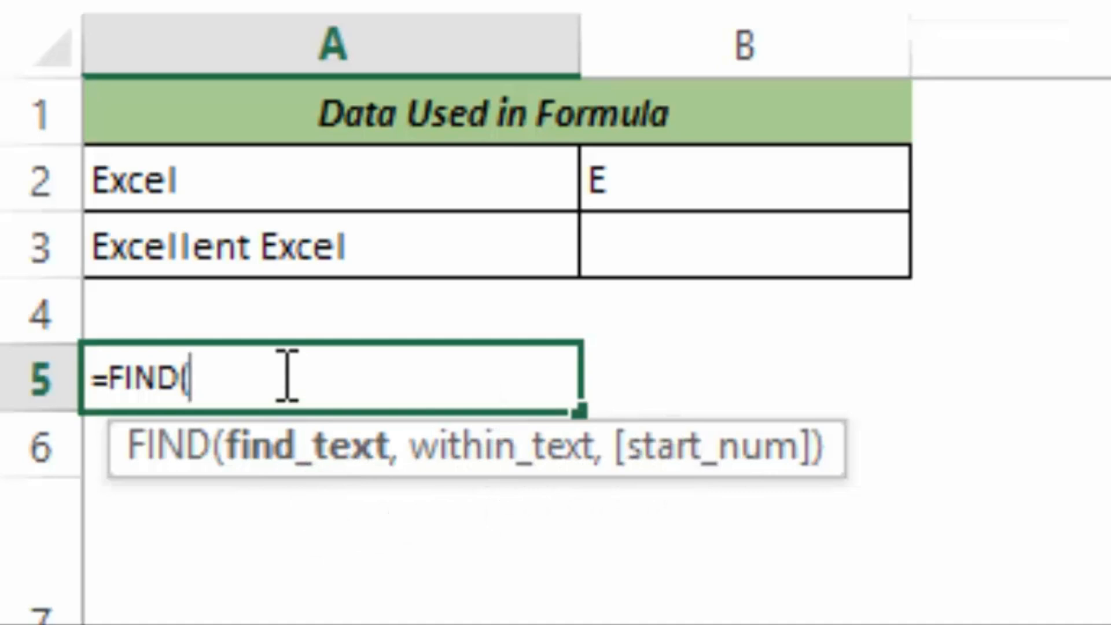
text("E")
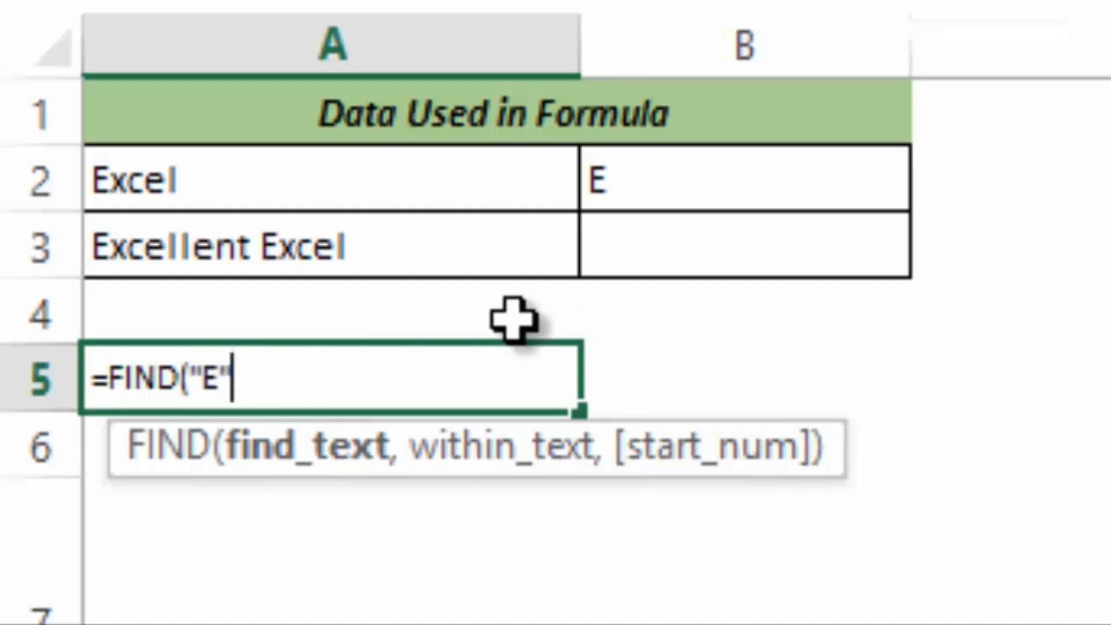
text(,)
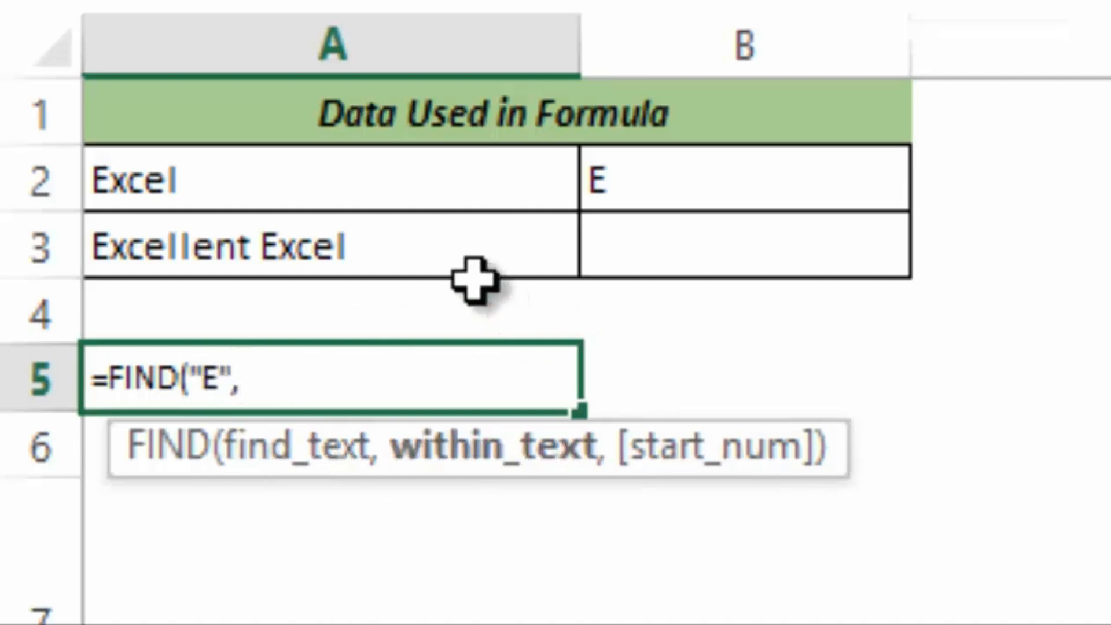
click(385, 172)
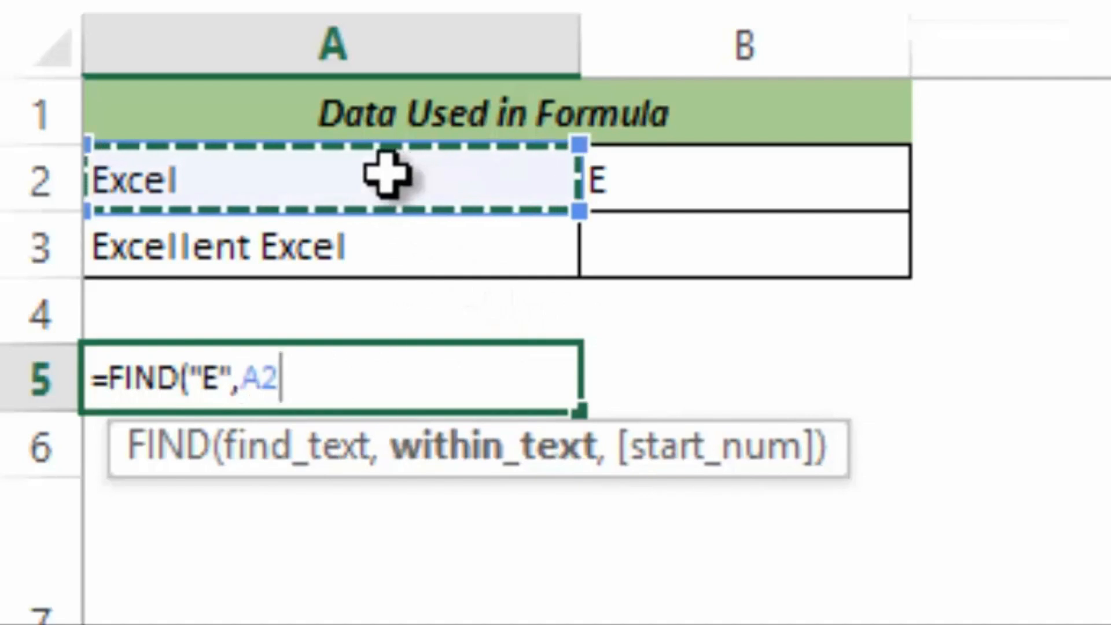
text(,)
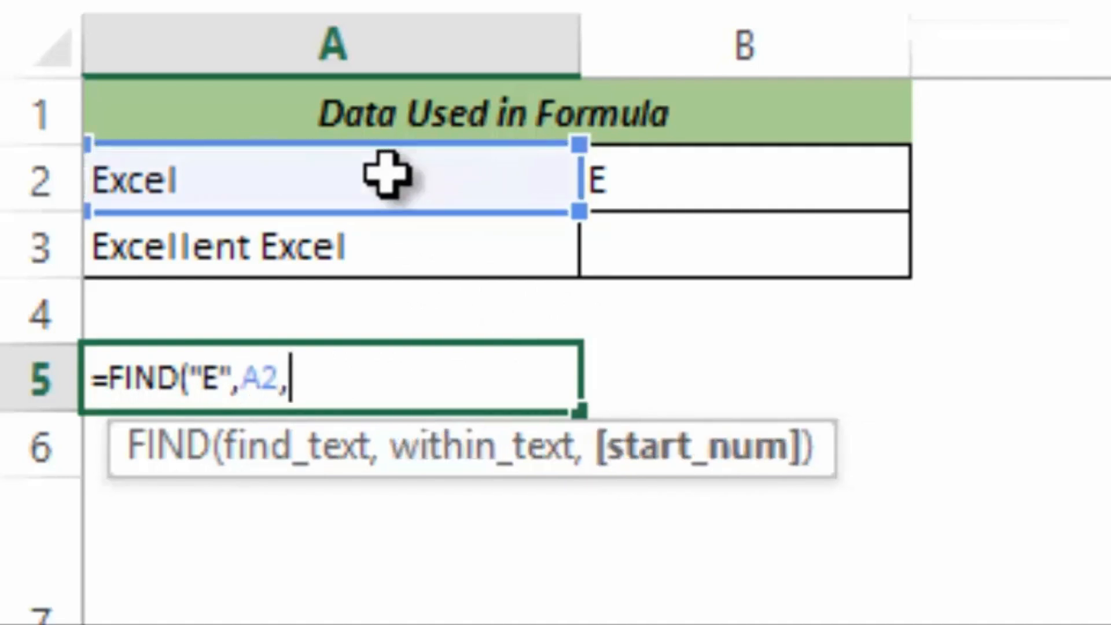
text(1)
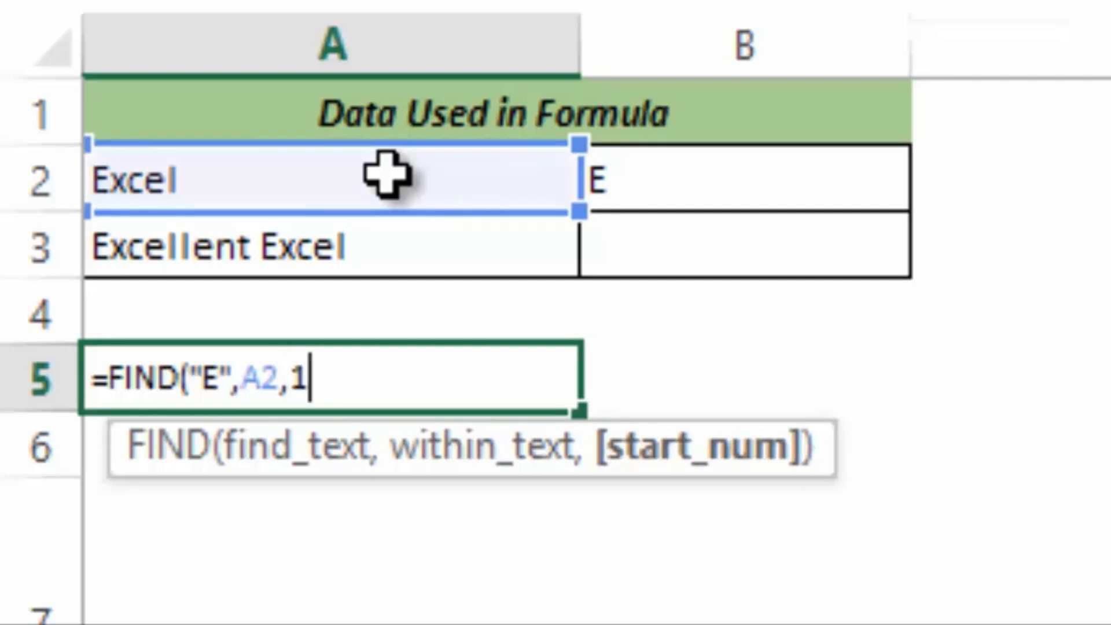
text())
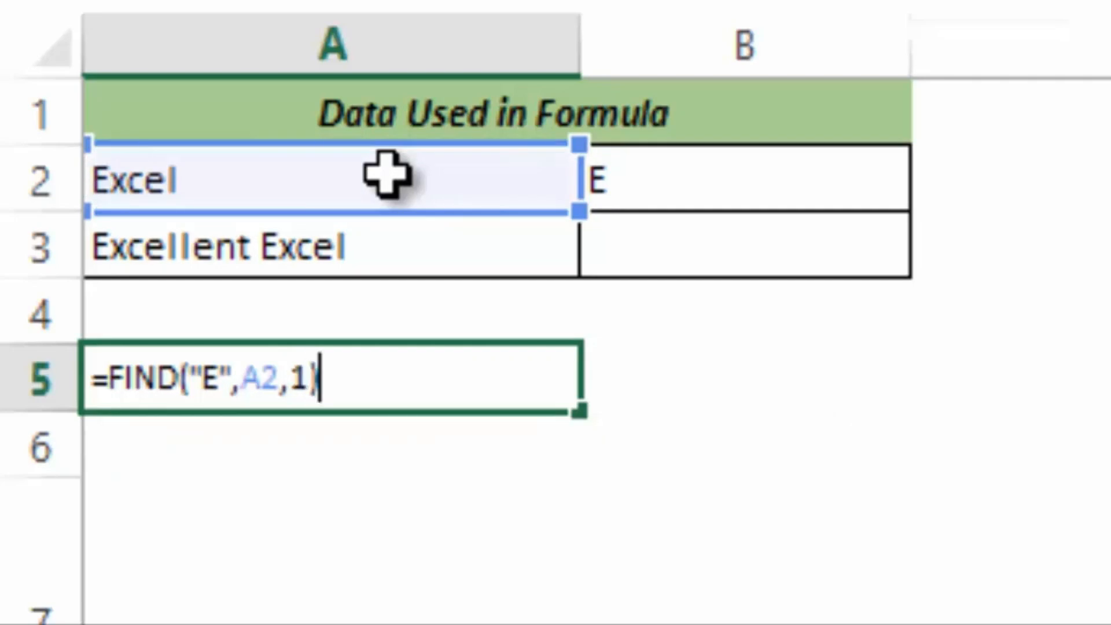
key(Return)
key(Up)
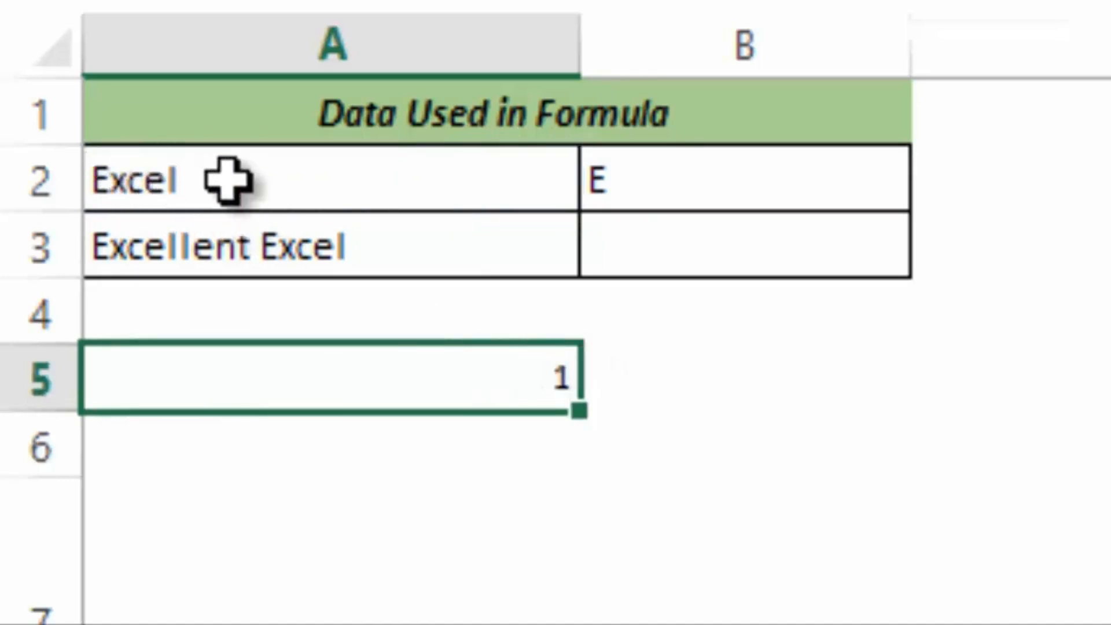
Change the search text of the FIND formula in cell A5 to lower-case "e".
key(F2)
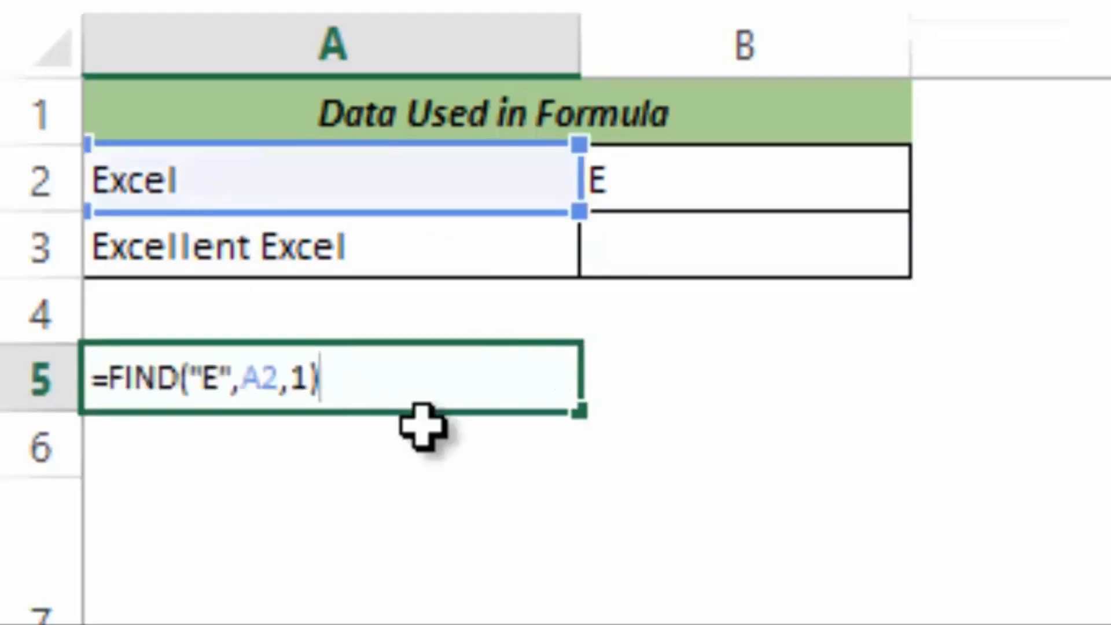
key(Left)
key(Left)
key(Left)
key(Left)
key(Left)
key(Left)
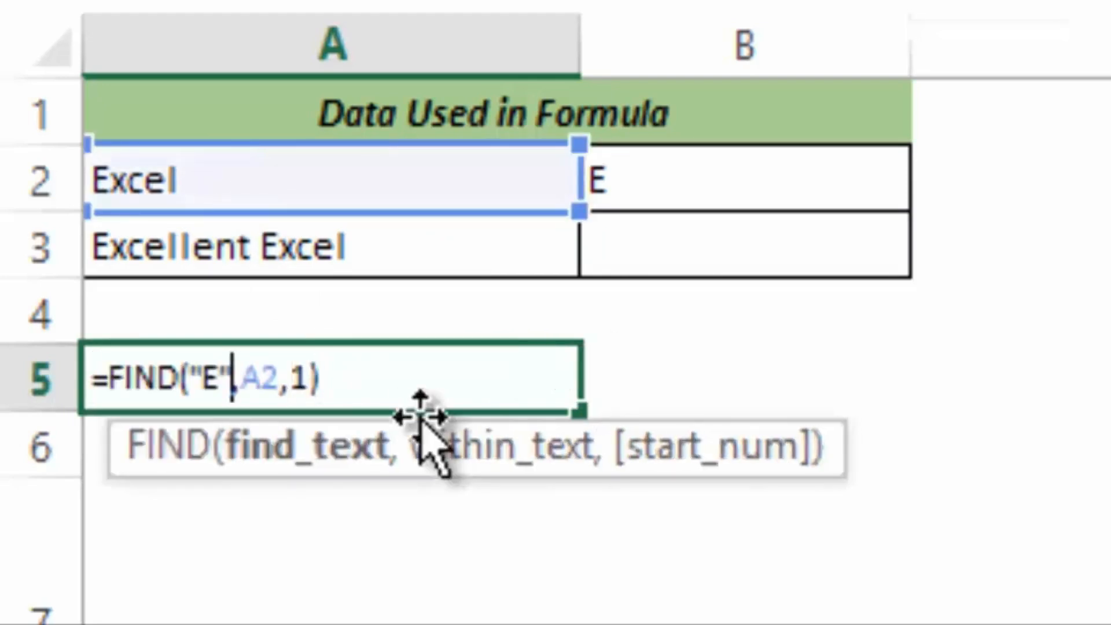
key(Left)
key(shift+Left)
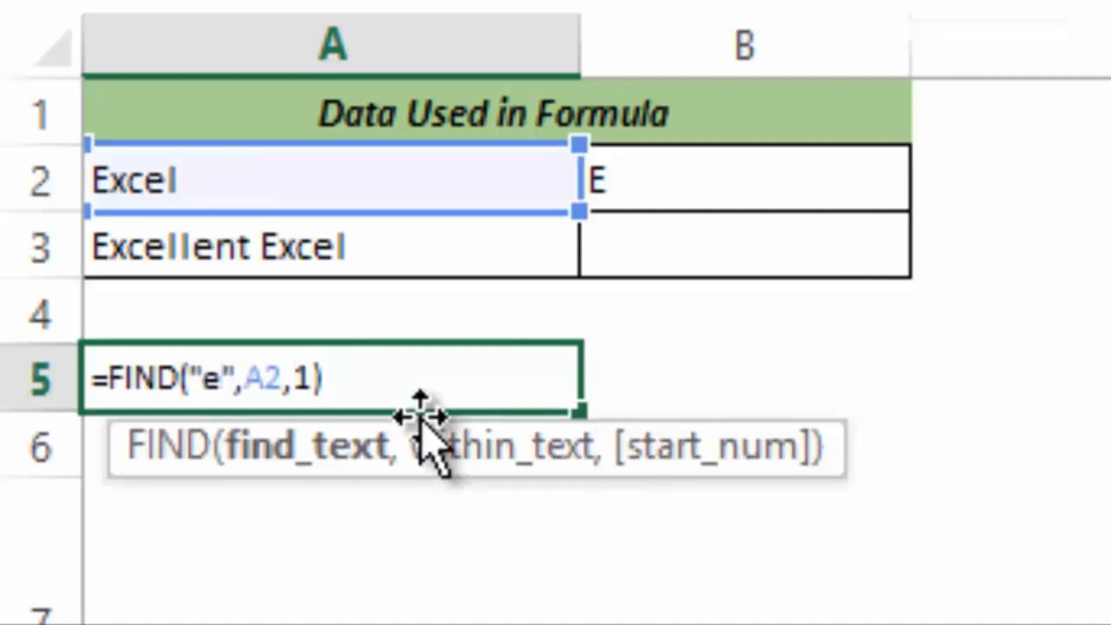
key(Return)
key(Up)
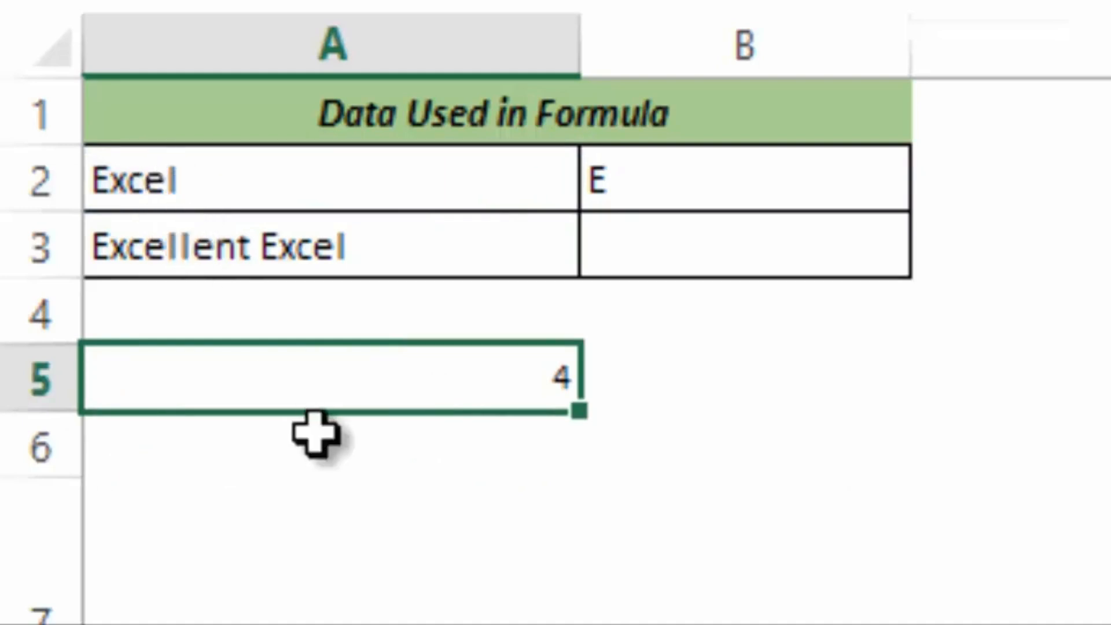
Replace the quoted search text in the A5 formula with a reference to cell B2, giving =FIND(B2,A2,1).
double_click(370, 385)
key(Left)
key(Left)
key(Left)
key(Left)
key(Left)
key(Left)
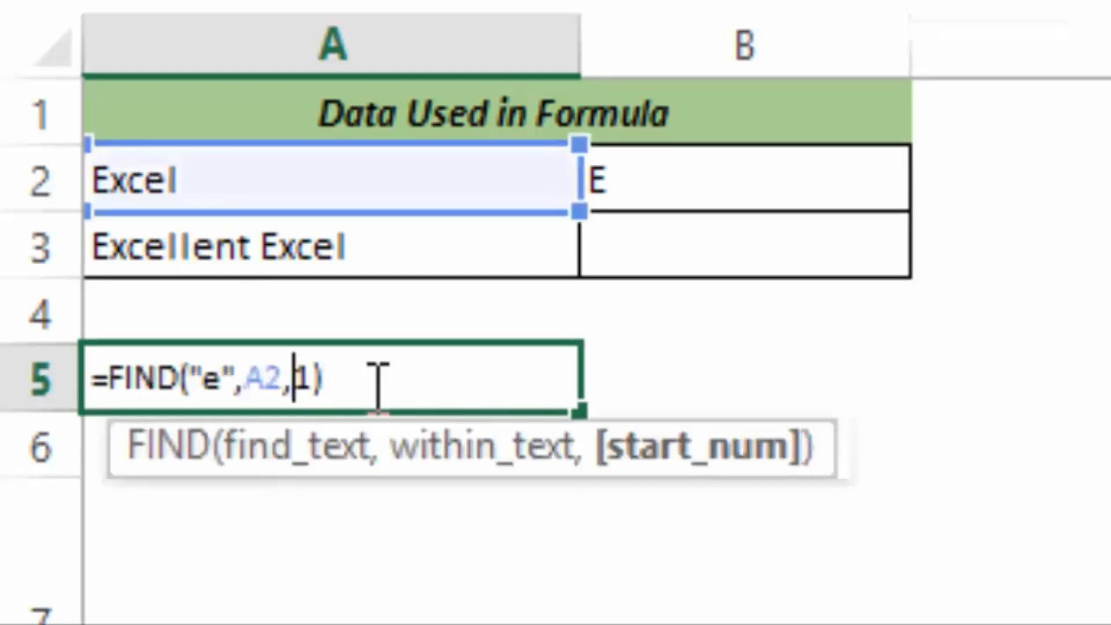
key(shift+Left)
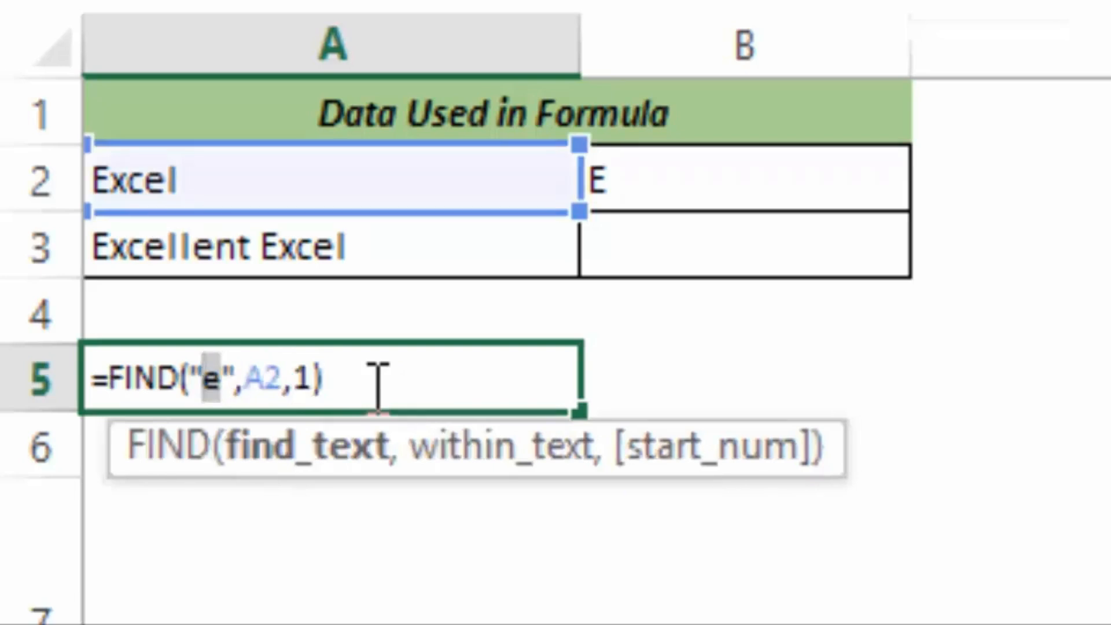
key(Right)
key(shift+Left)
key(shift+Left)
key(shift+Left)
key(BackSpace)
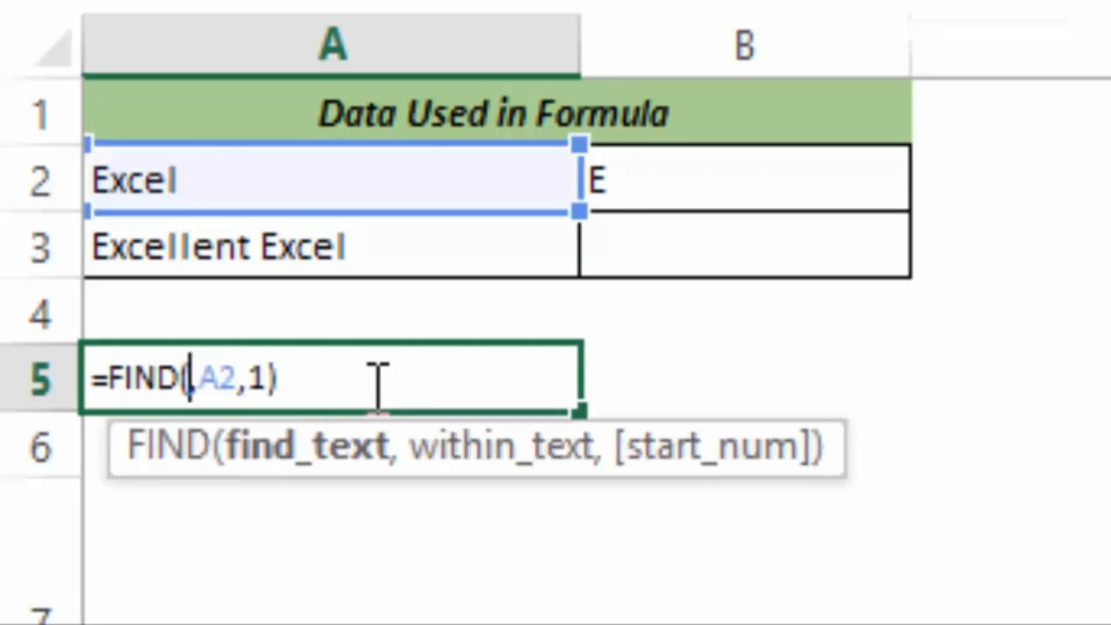
click(646, 172)
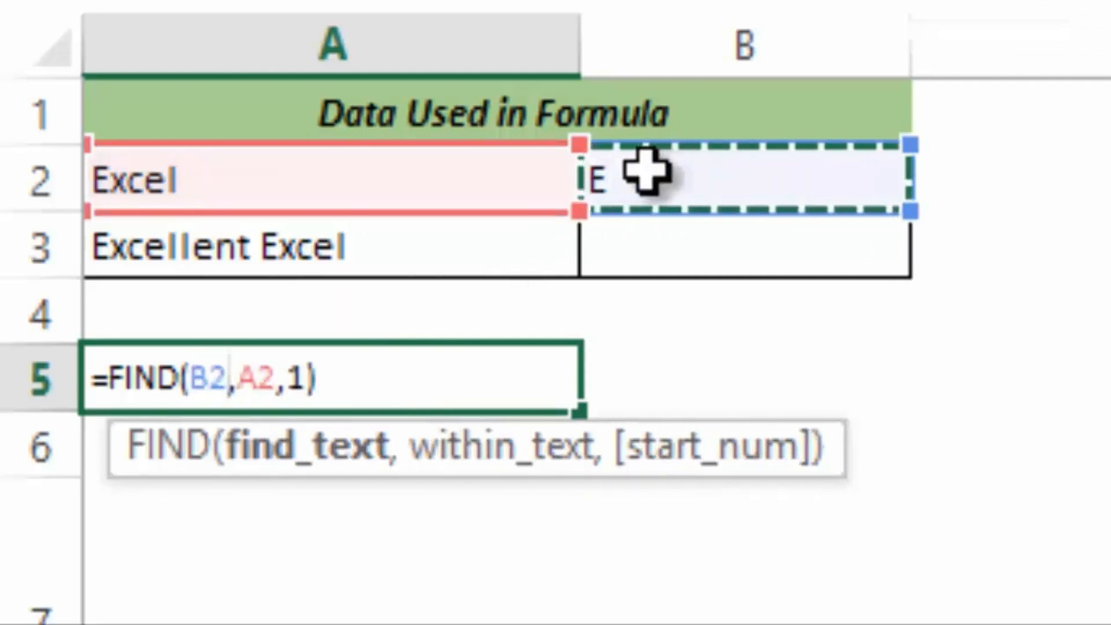
key(Return)
click(531, 375)
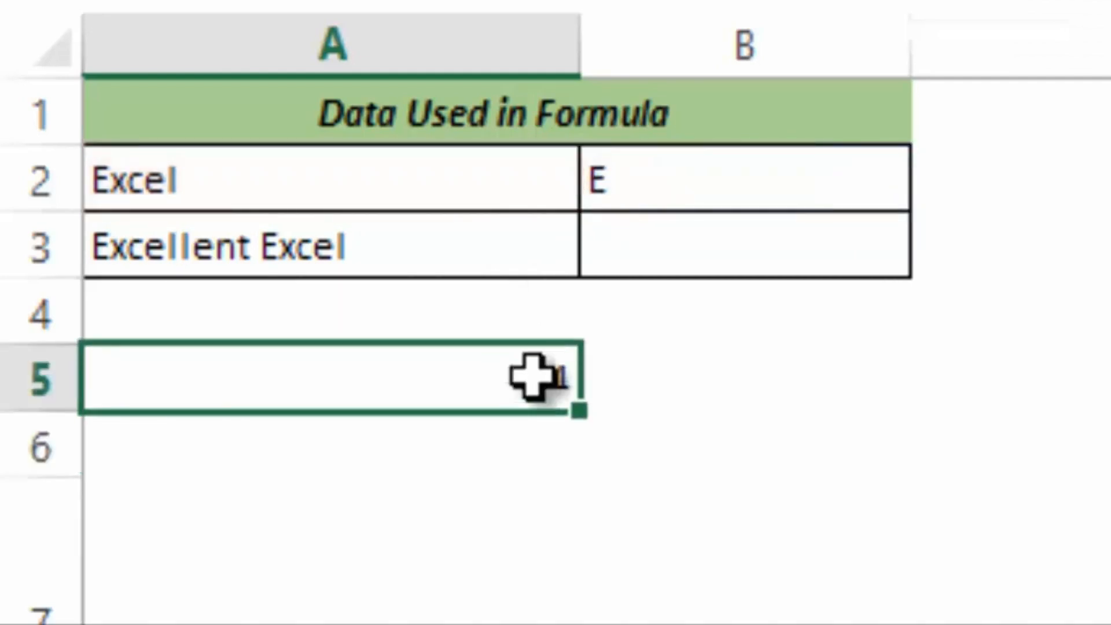
double_click(531, 375)
key(Left)
key(Left)
key(Left)
key(Left)
key(Left)
key(Left)
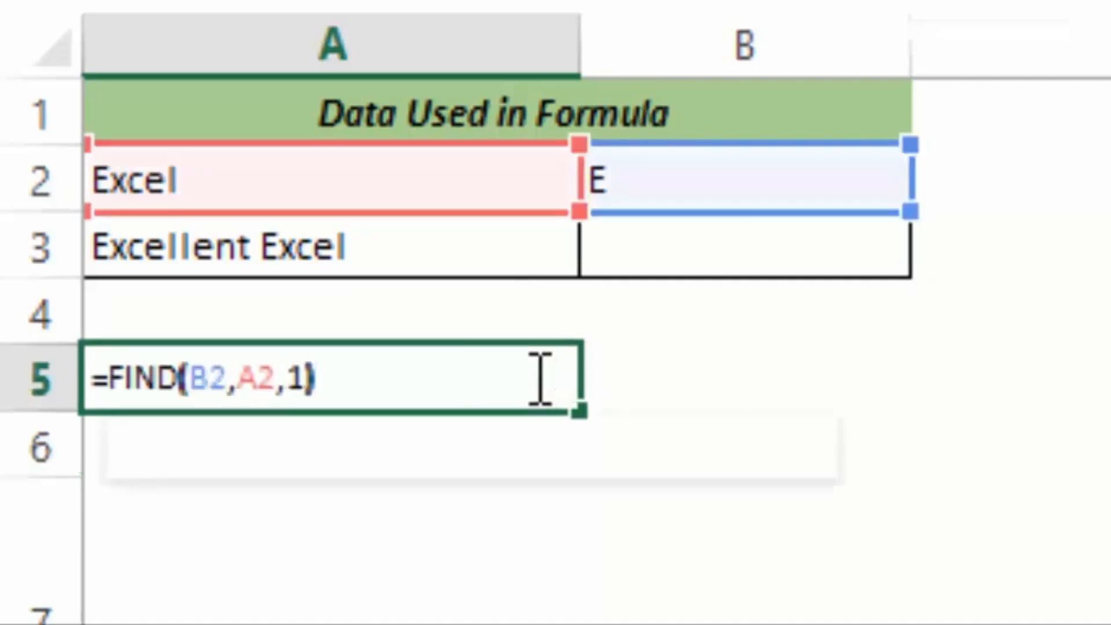
key(shift+Left)
key(shift+Left)
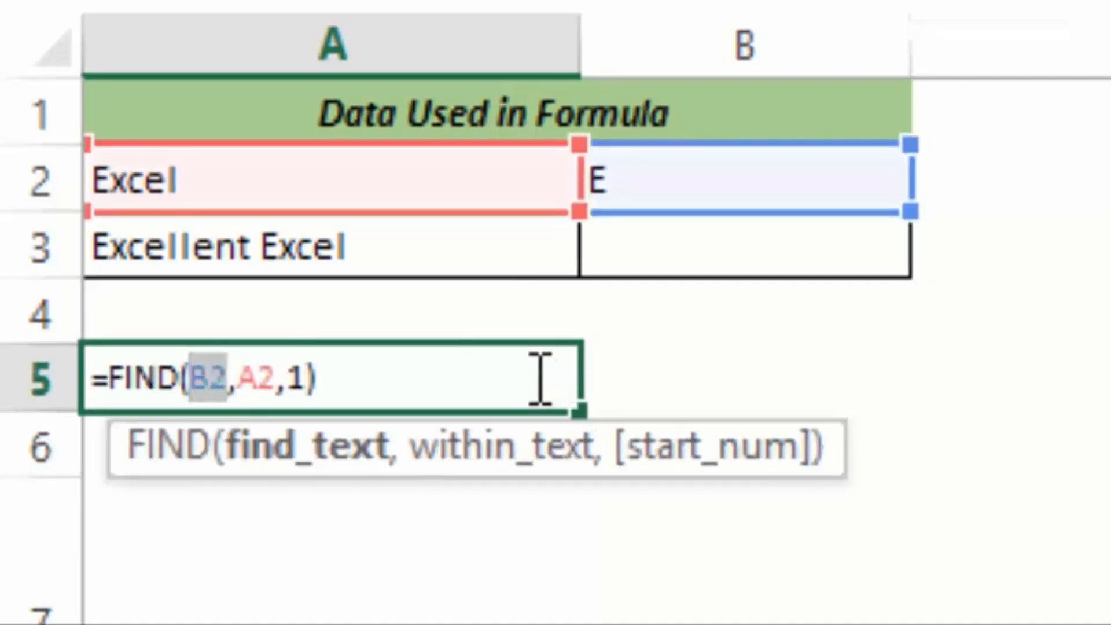
key(Escape)
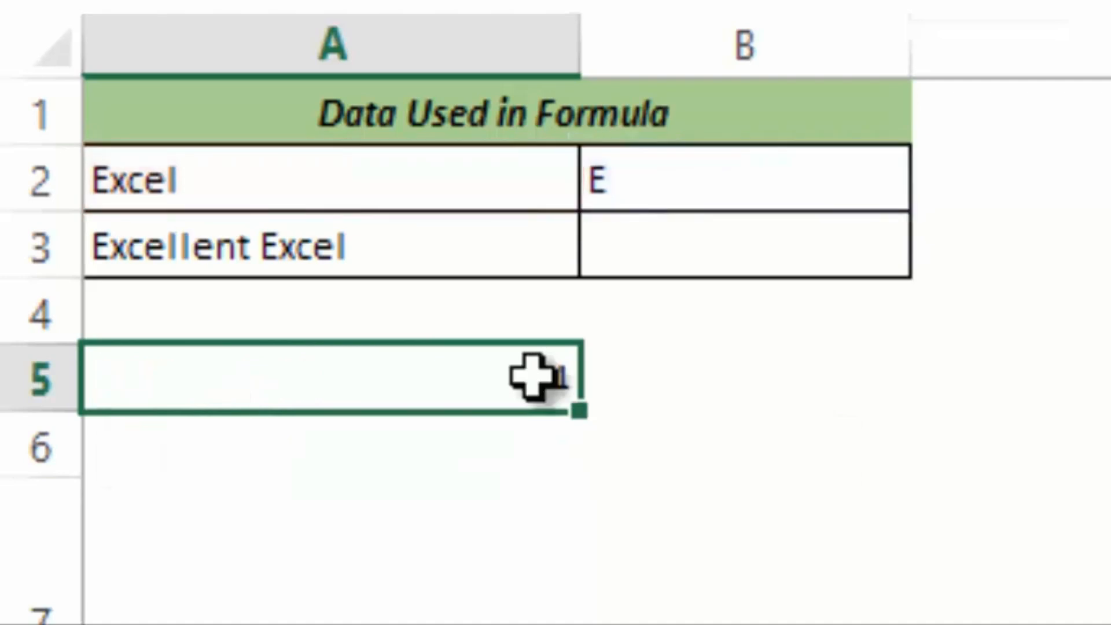
Overwrite cell A5 with =FIND(A2,A3,1) to locate the word from A2 within the phrase in A3.
text(=find)
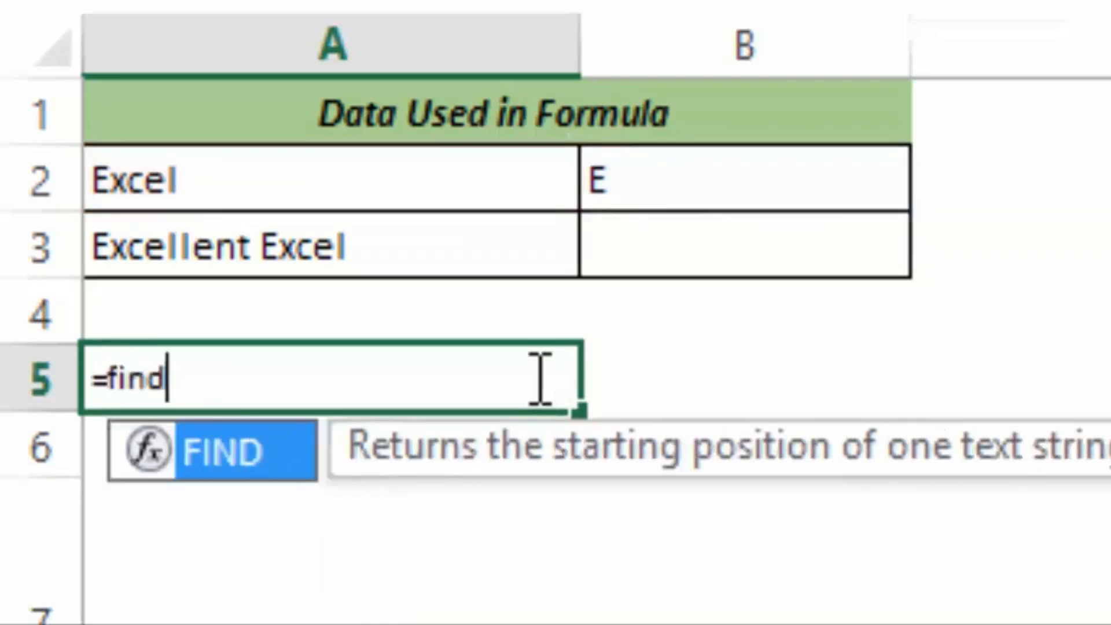
key(Tab)
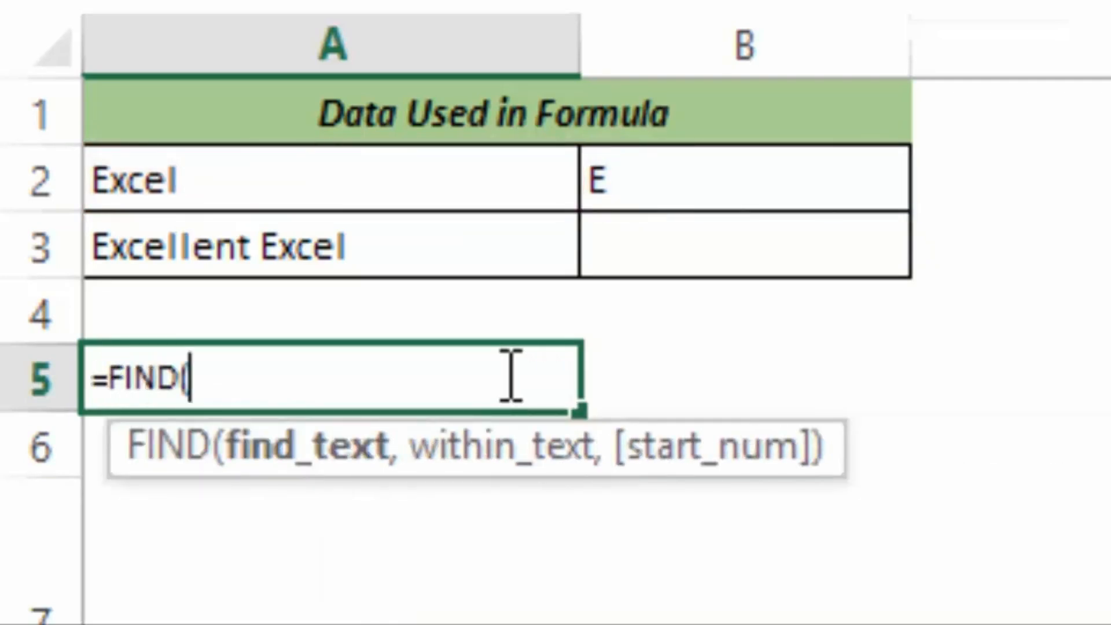
click(251, 183)
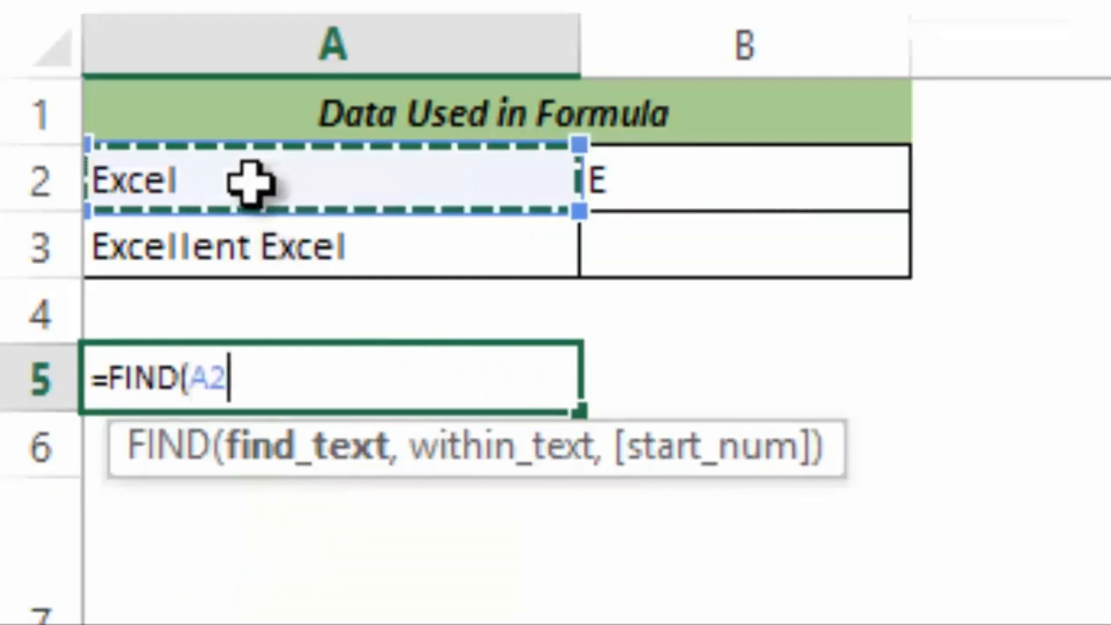
key(BackSpace)
key(BackSpace)
key(BackSpace)
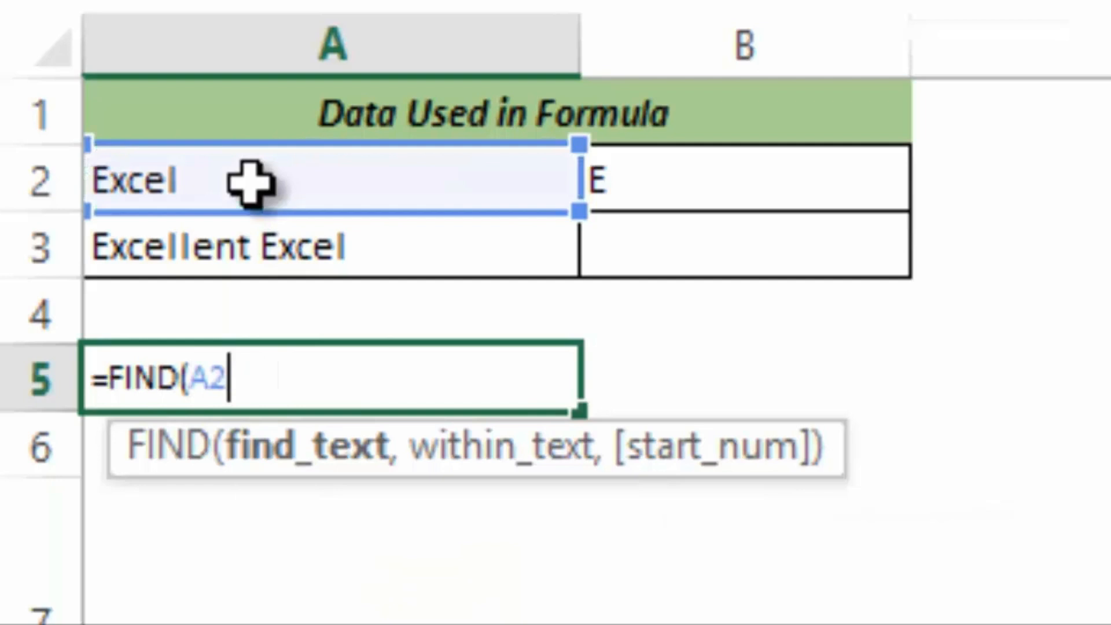
text(,)
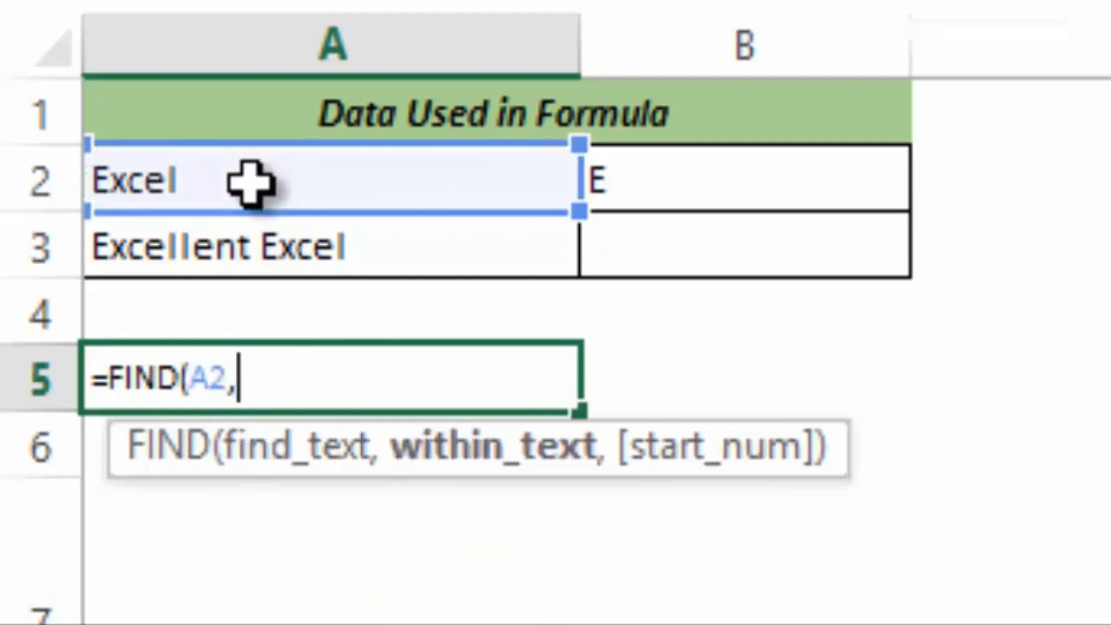
click(250, 254)
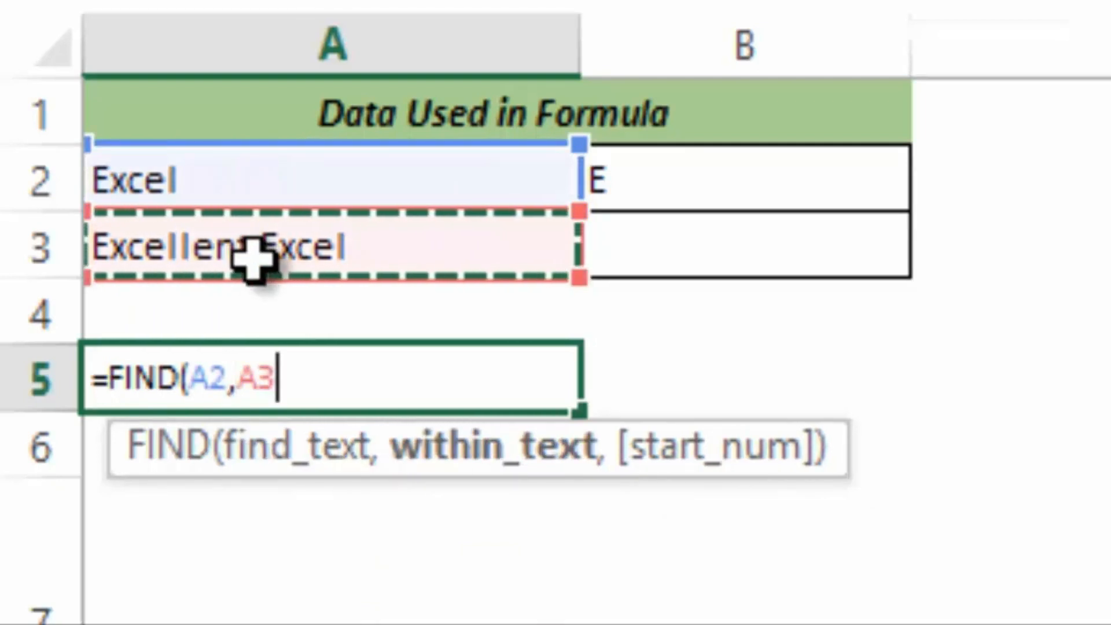
text(,1)
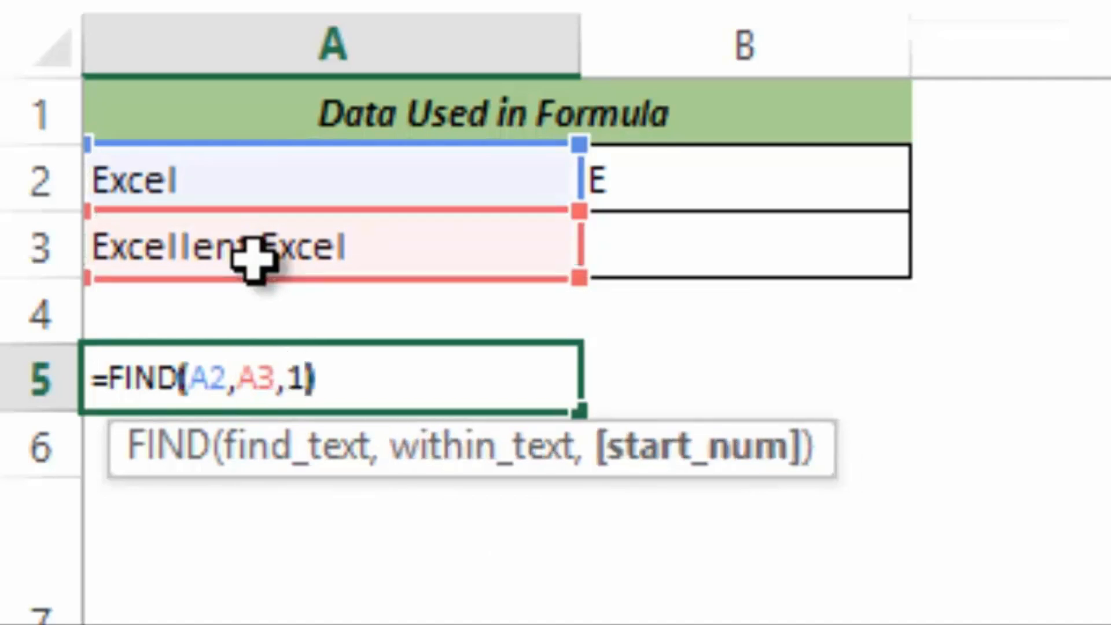
key(Return)
key(Up)
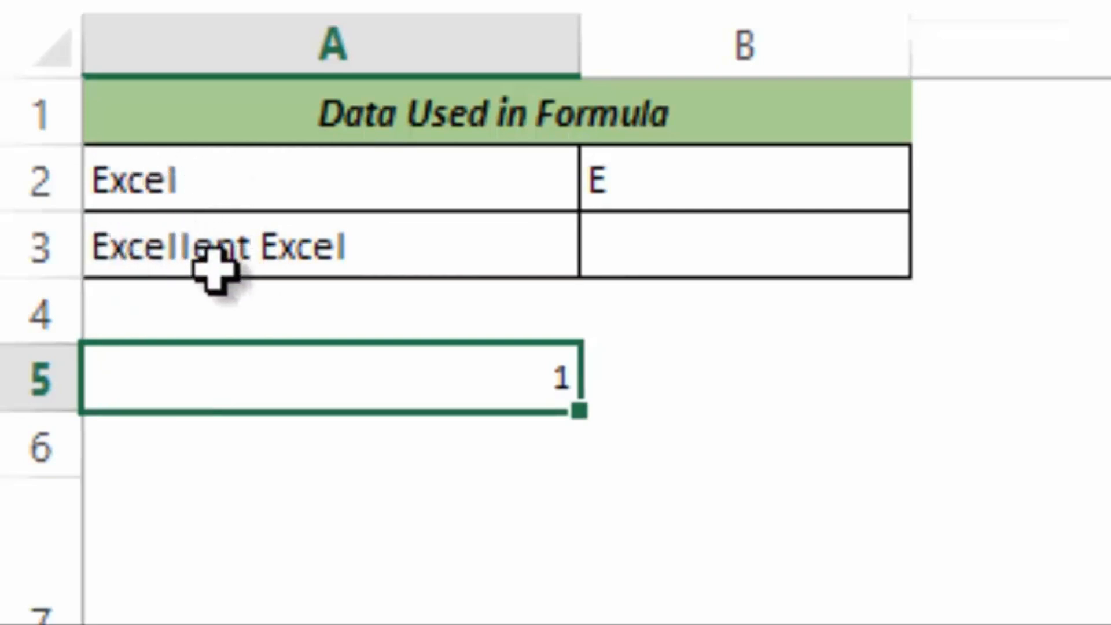
Set the start number of the FIND formula in cell A5 to 2.
double_click(434, 405)
key(Left)
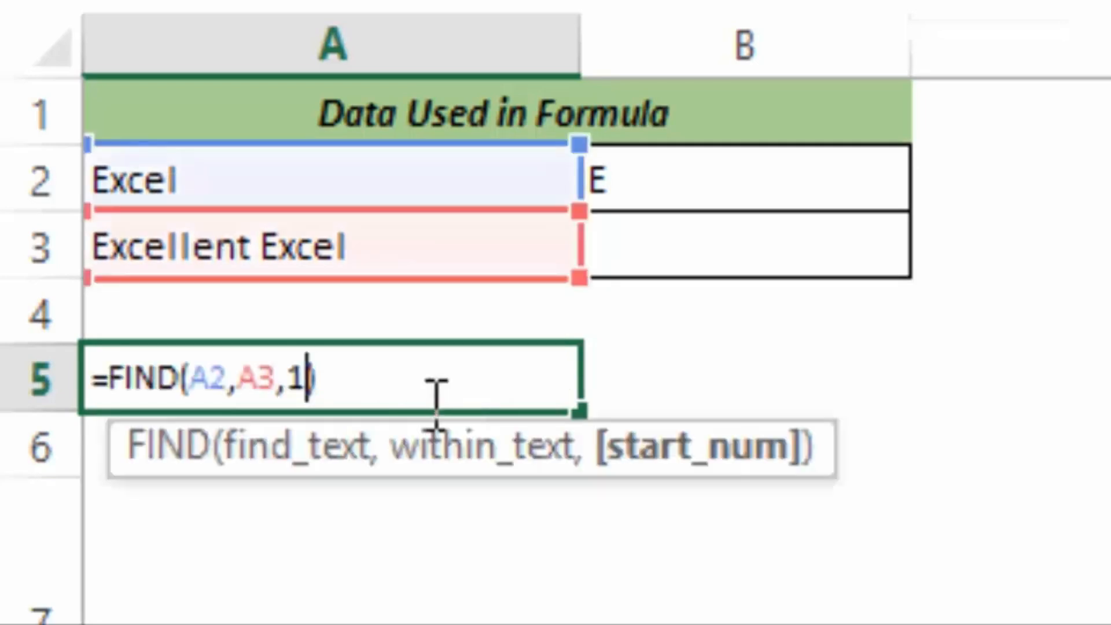
key(shift+Left)
text(2)
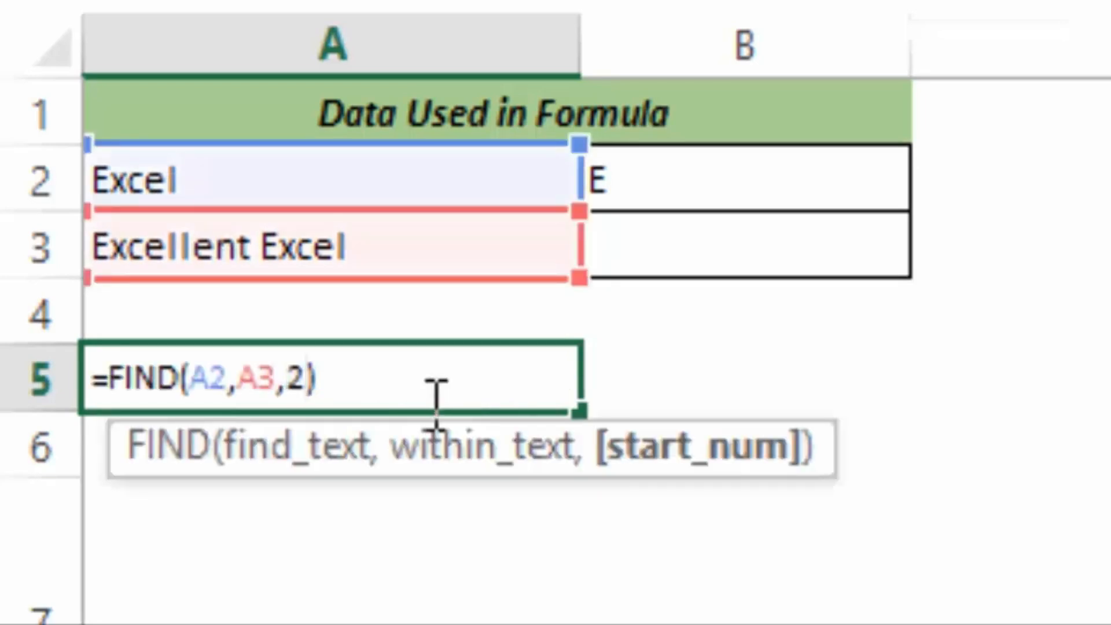
key(Return)
click(431, 405)
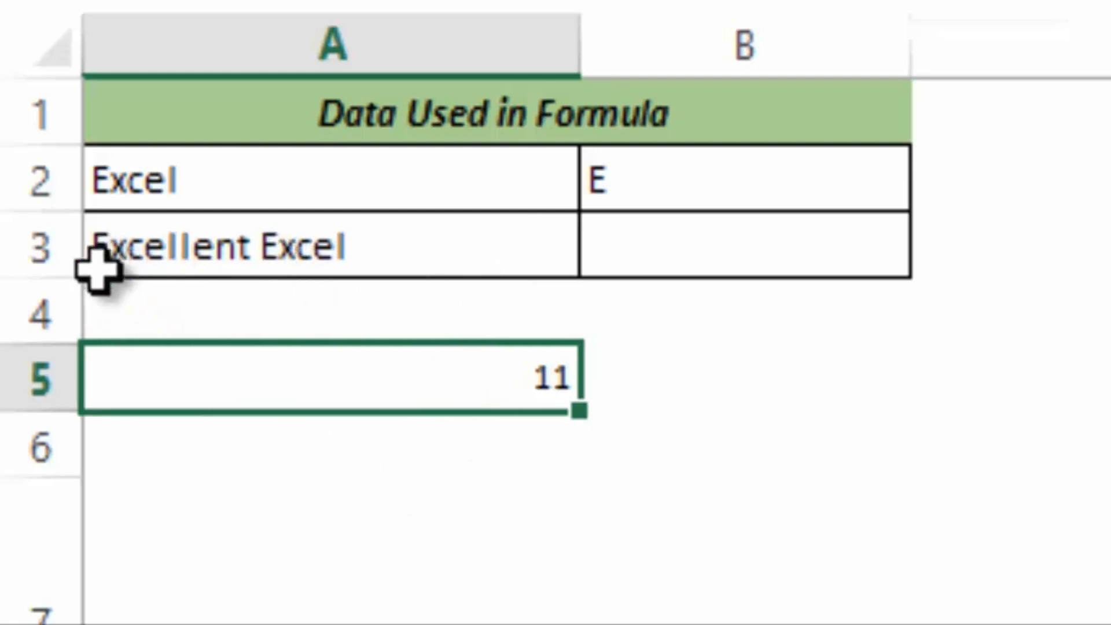
double_click(446, 396)
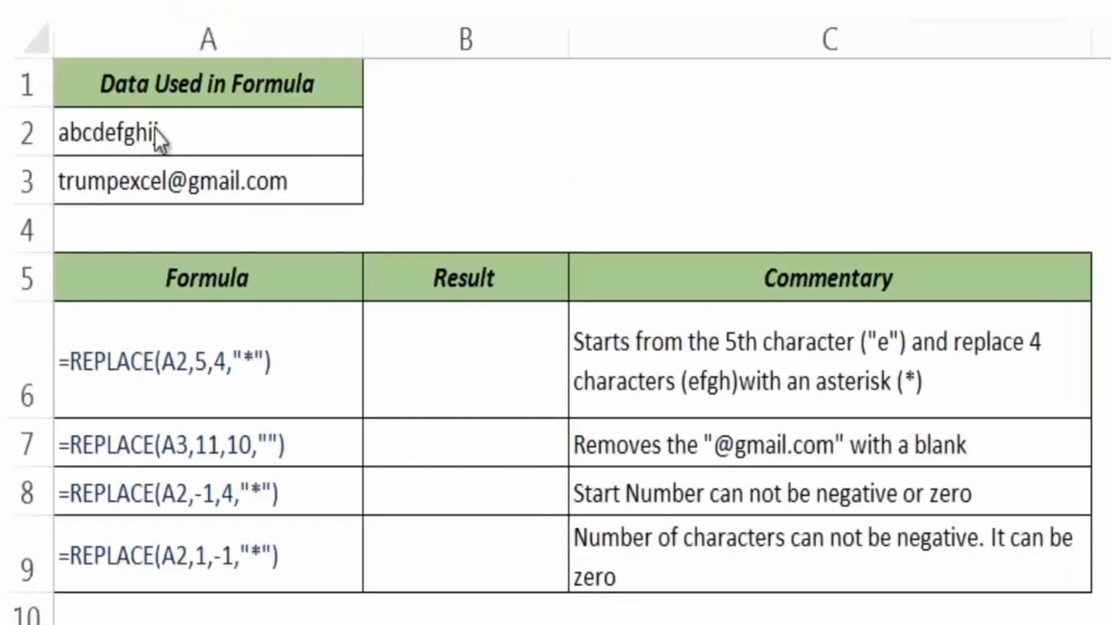
Start a REPLACE formula in result cell B6, beside the first REPLACE example.
drag(165, 134, 209, 180)
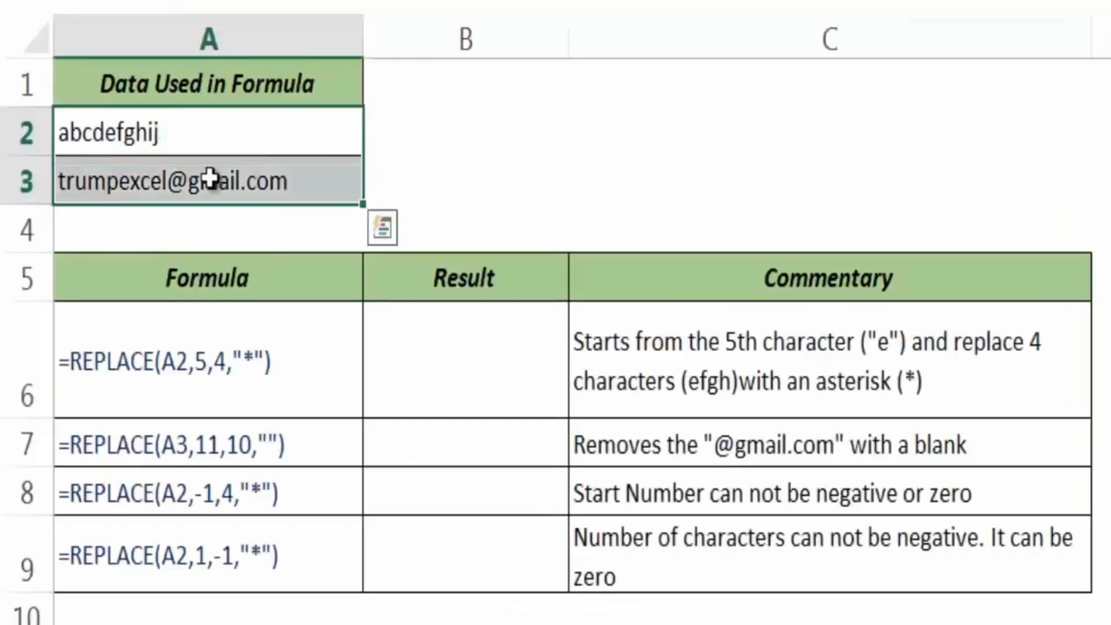
click(449, 359)
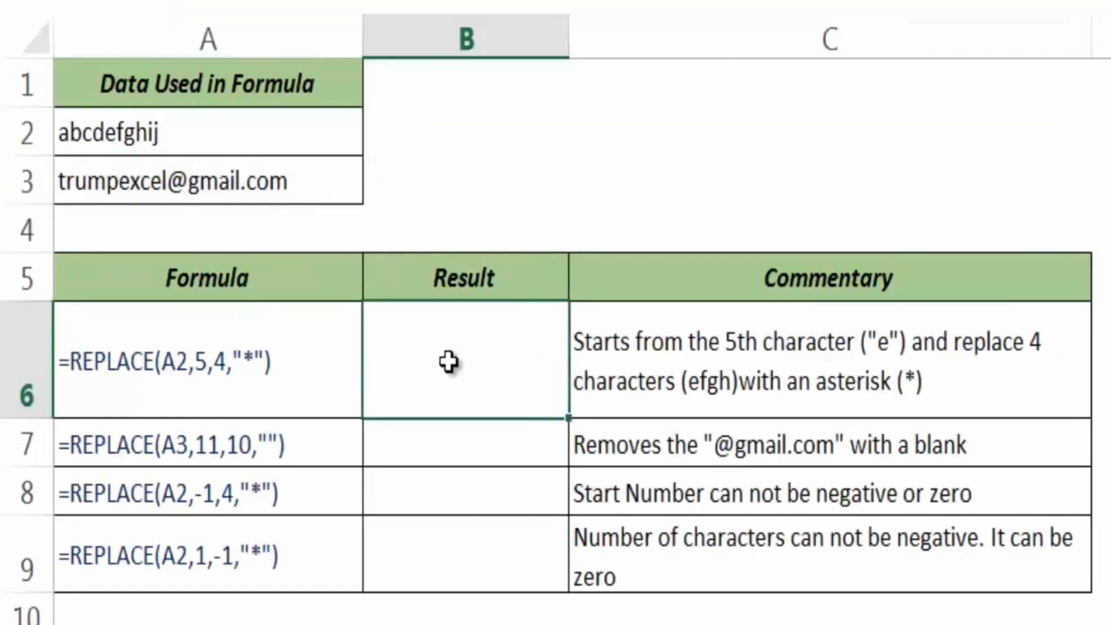
text(=re)
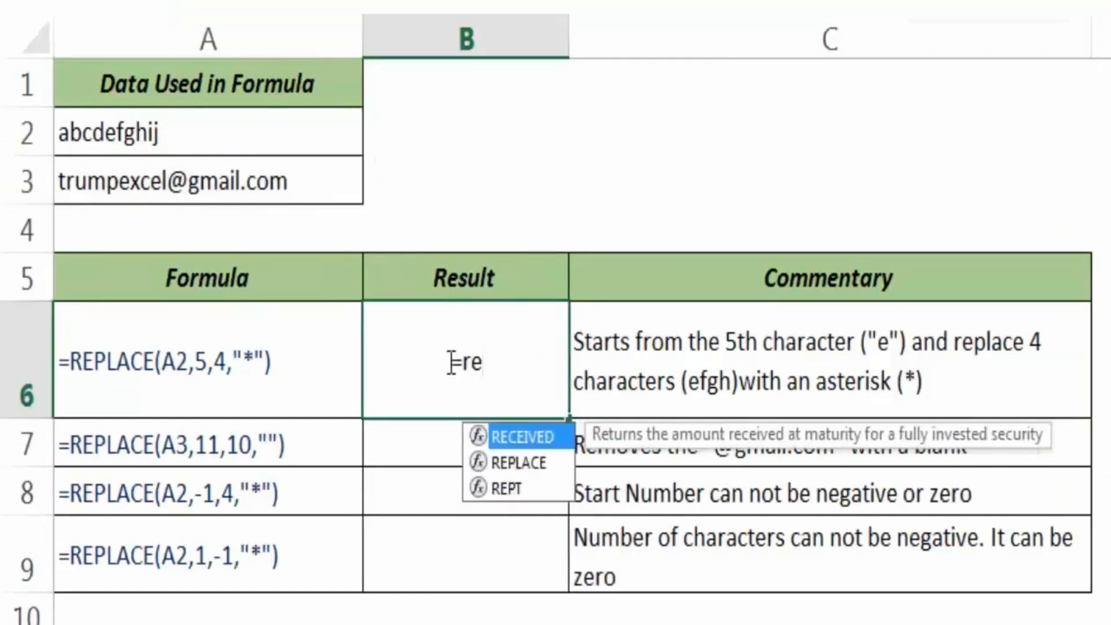
text(p)
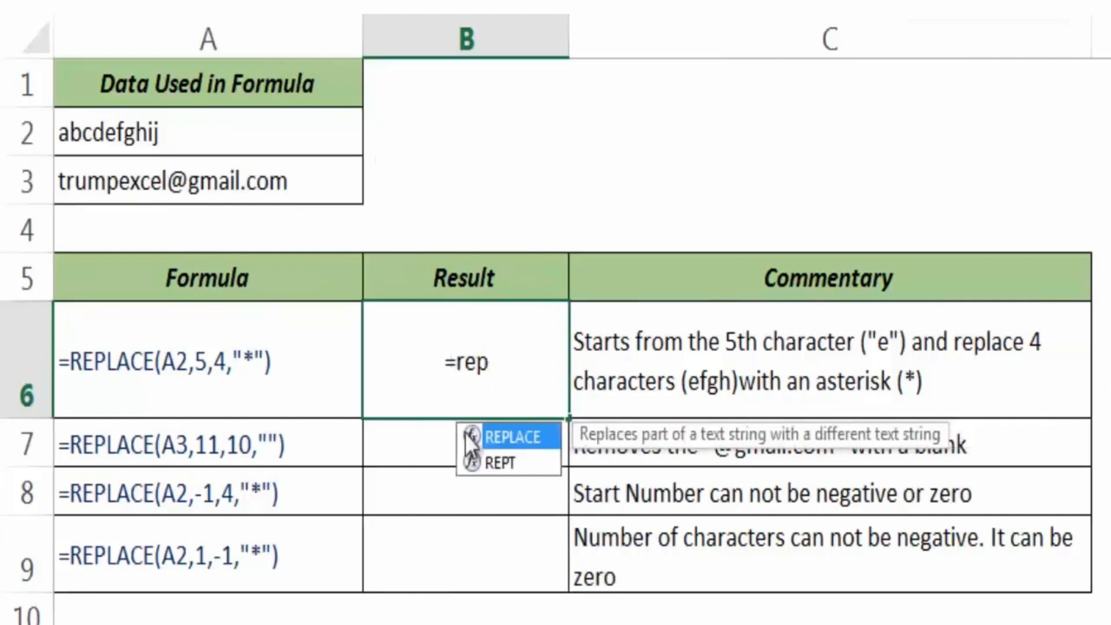
text(la)
key(Tab)
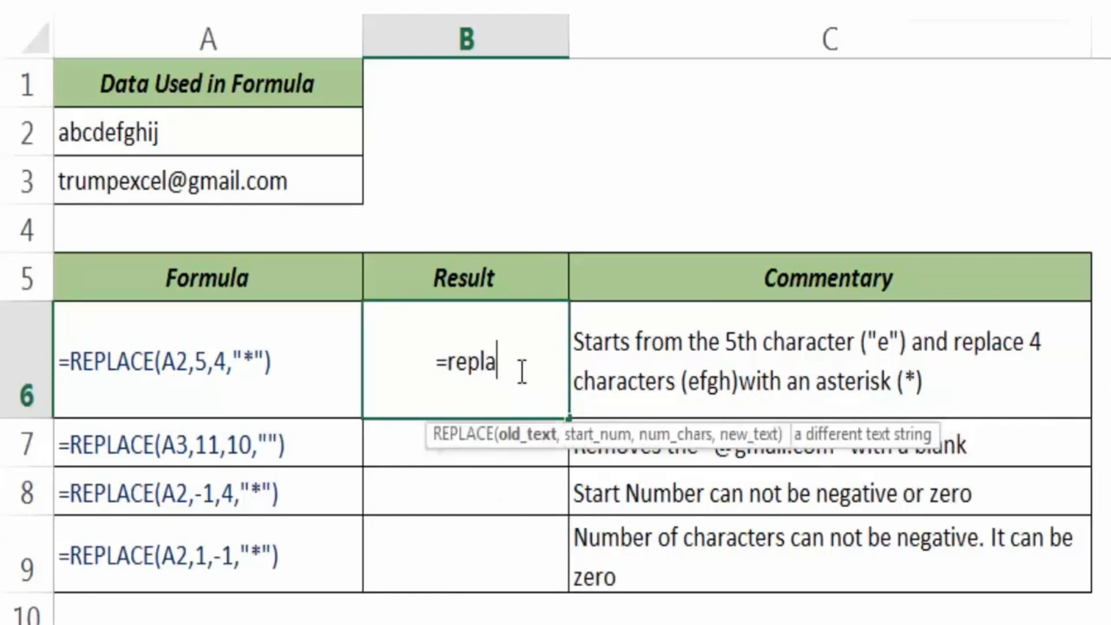
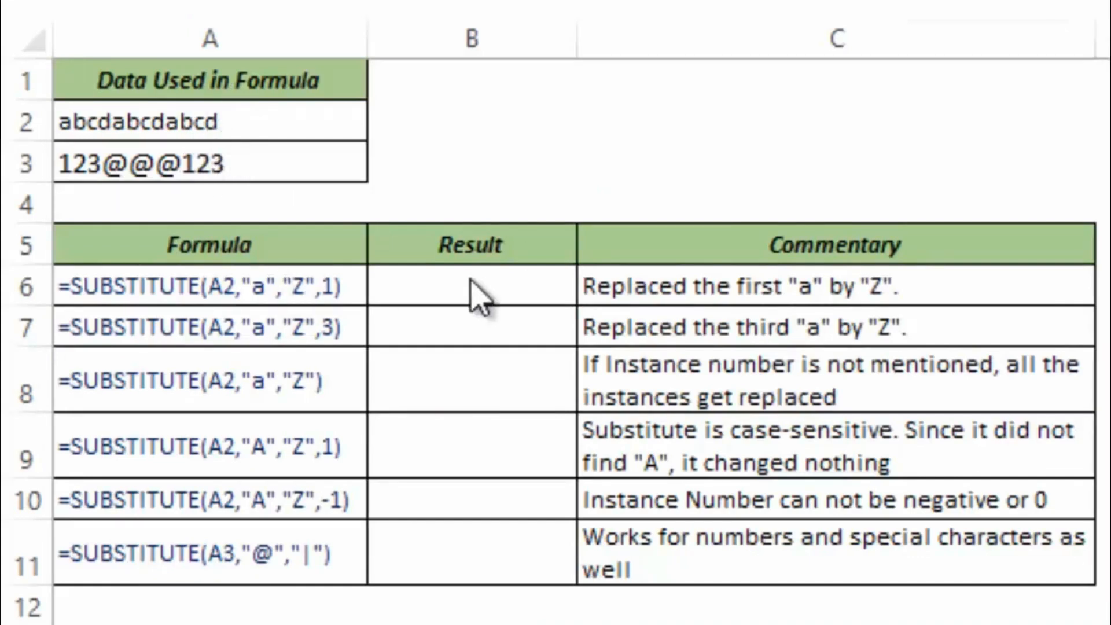
Enter =SUBSTITUTE(A2,"a","z",1) in cell B6 to replace only the first "a" of the text in A2.
click(497, 287)
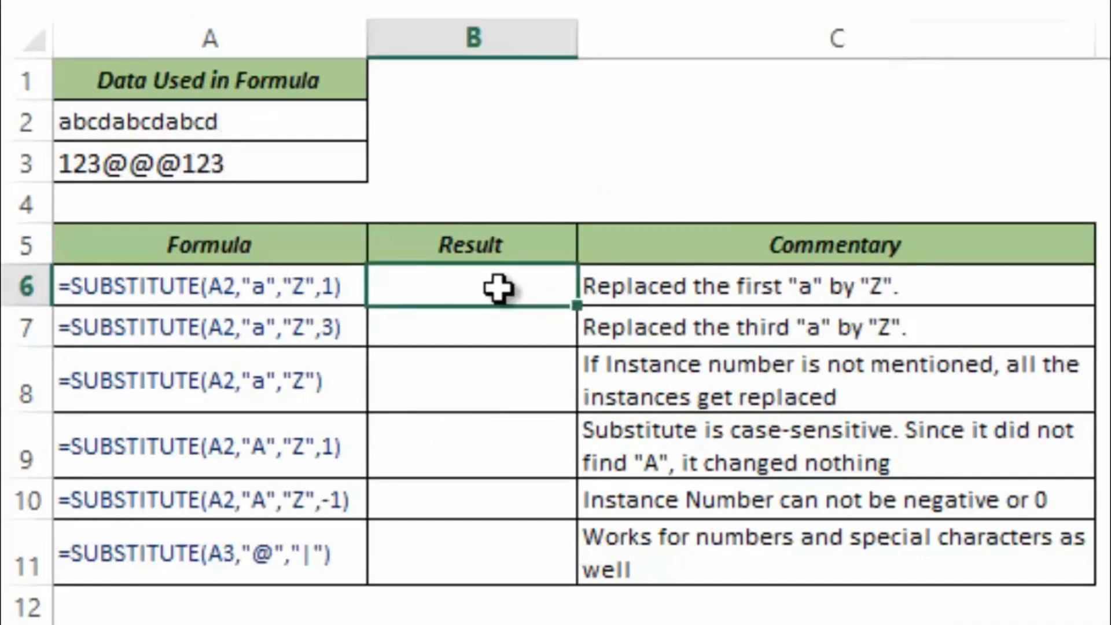
double_click(499, 288)
text(=su)
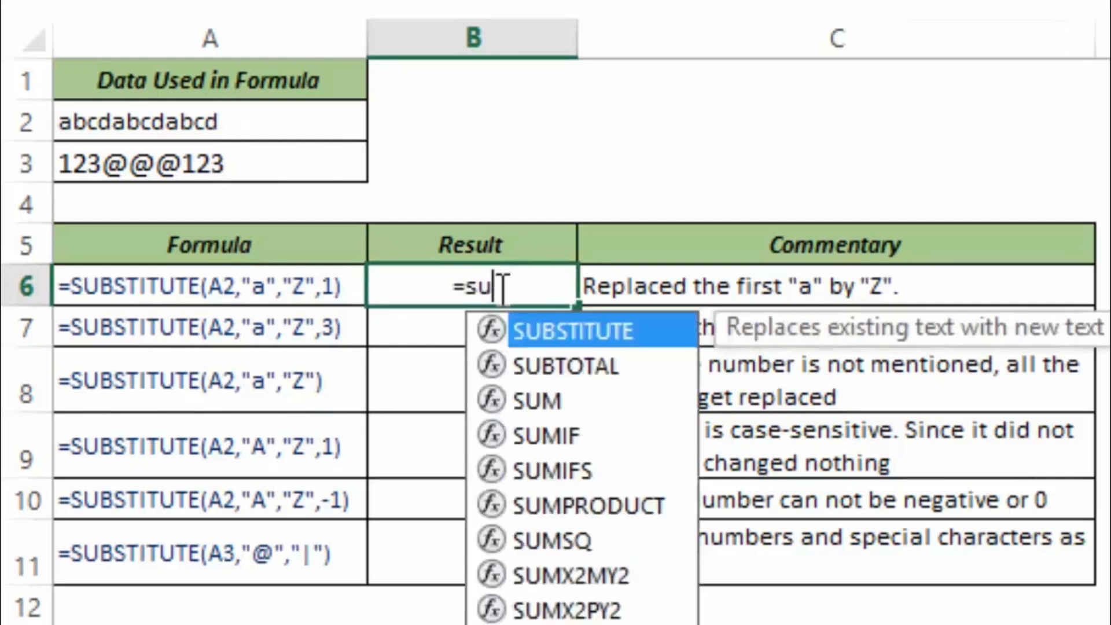
text(bs)
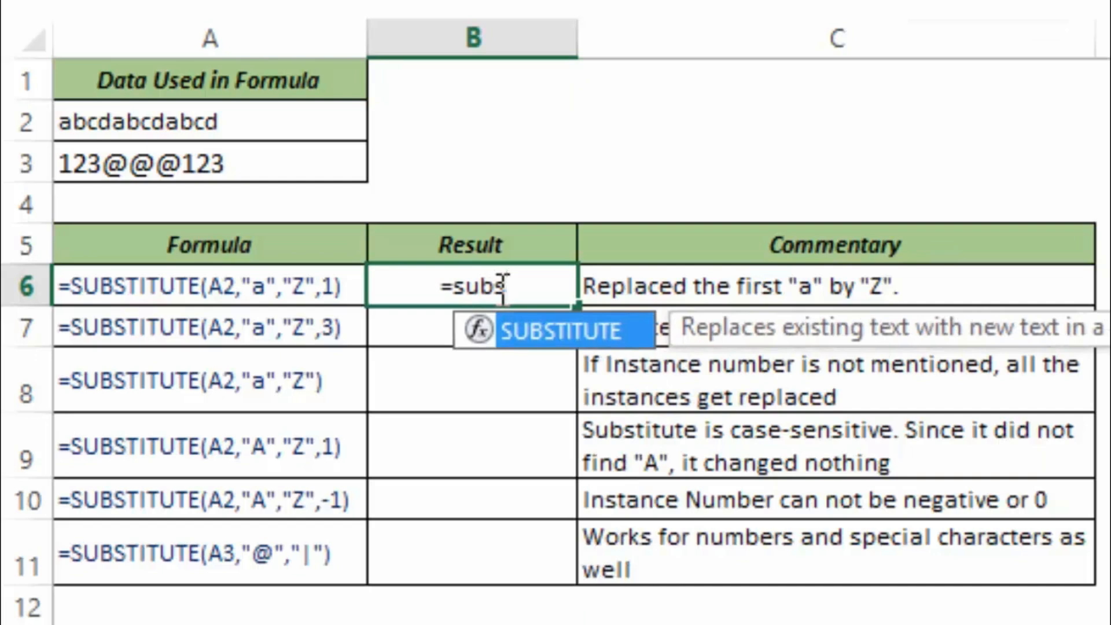
key(Tab)
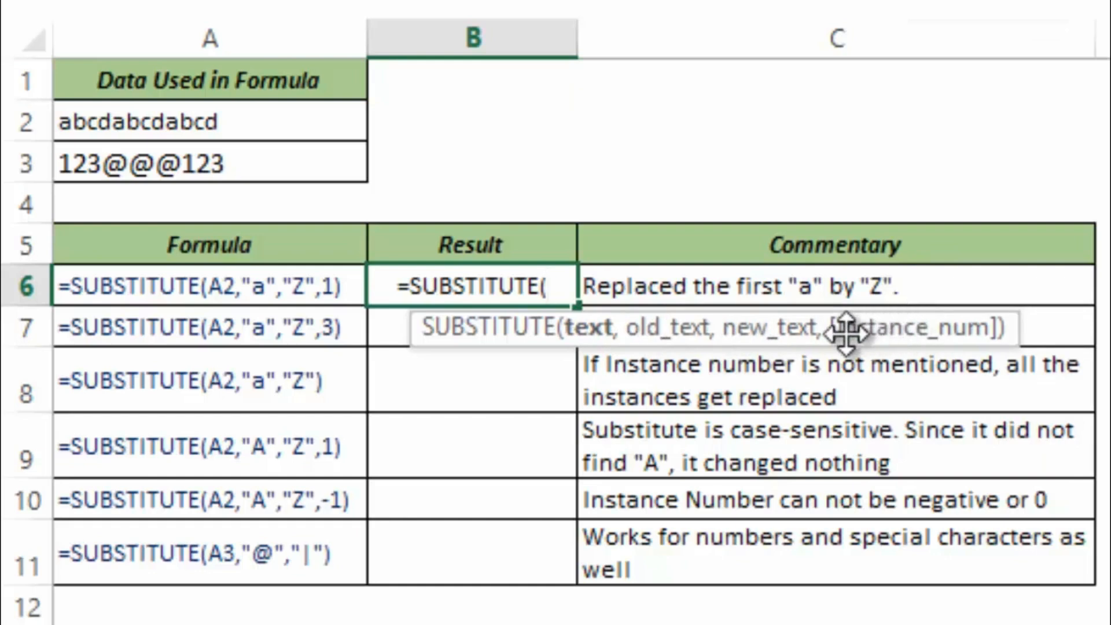
click(181, 120)
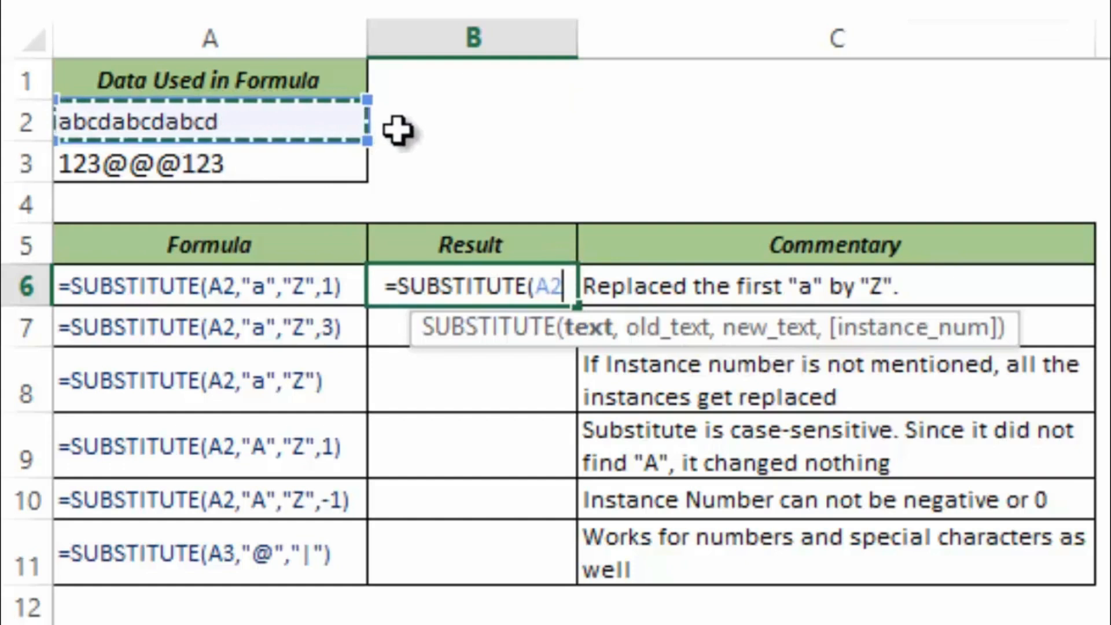
text(,)
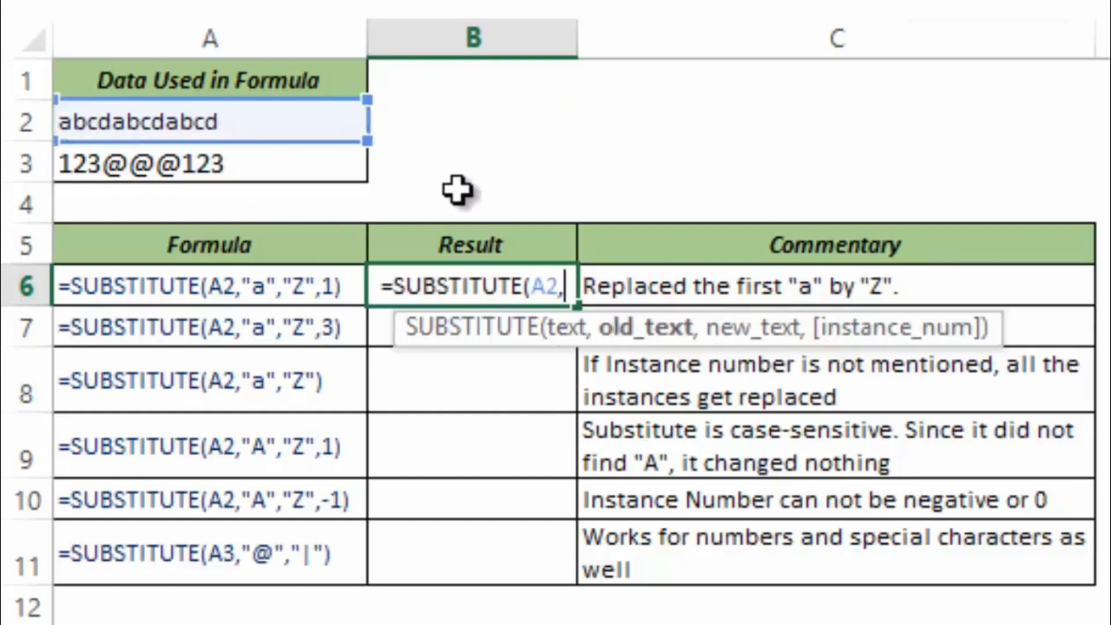
text("a")
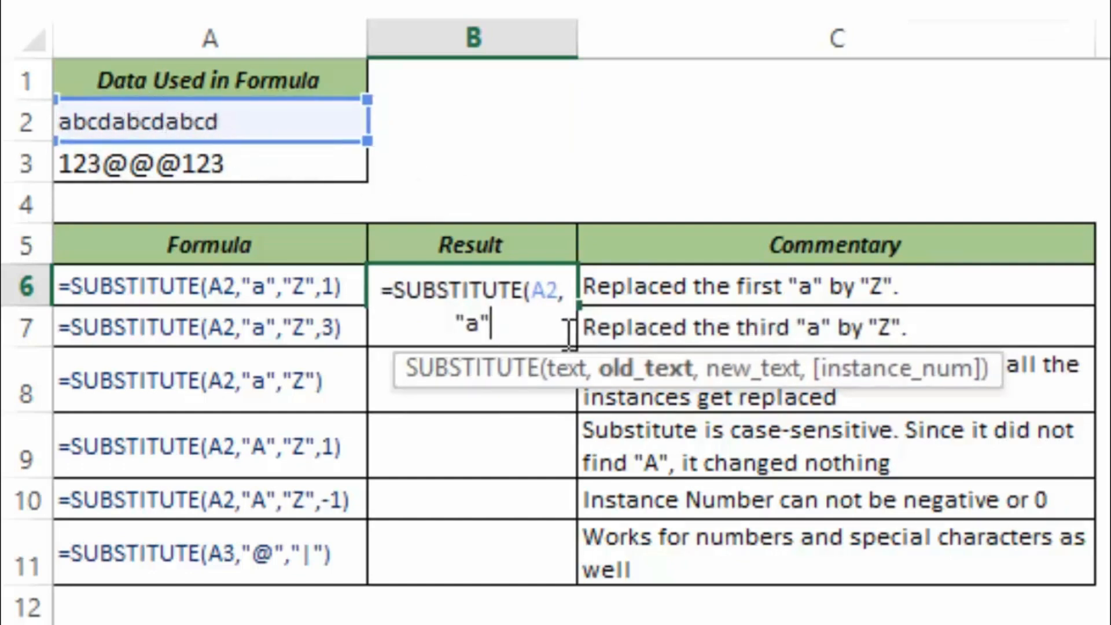
text(,"z")
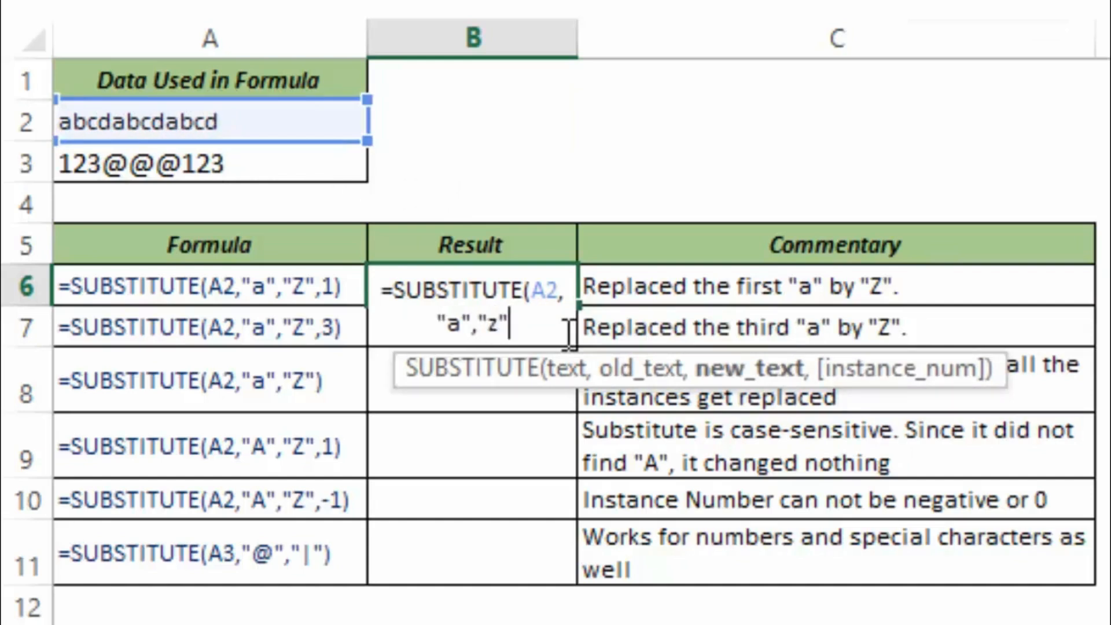
text(,)
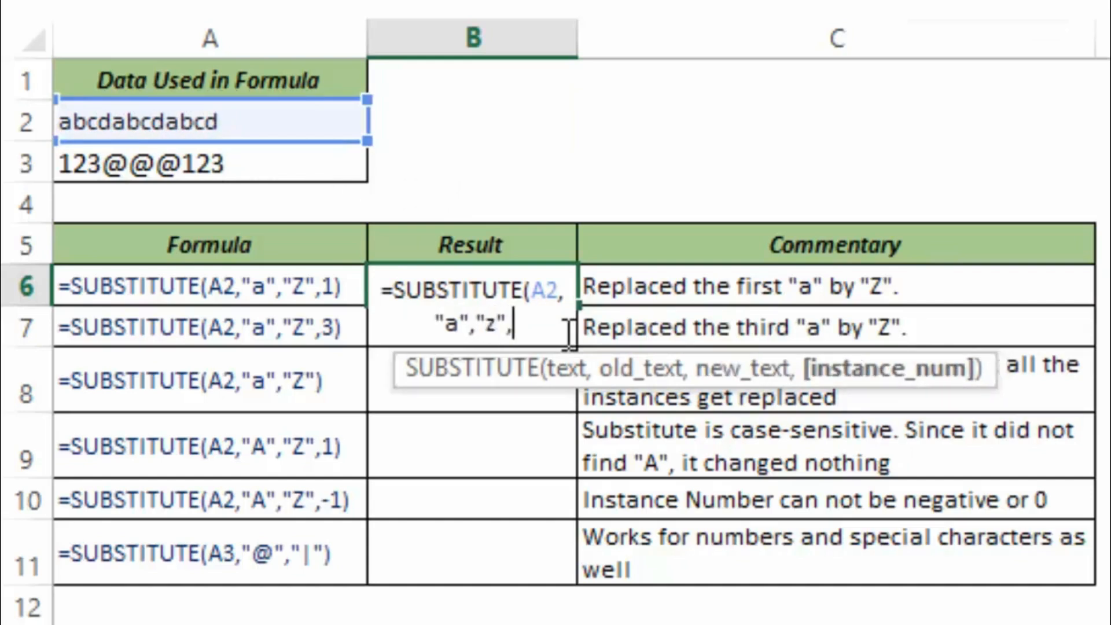
text(1))
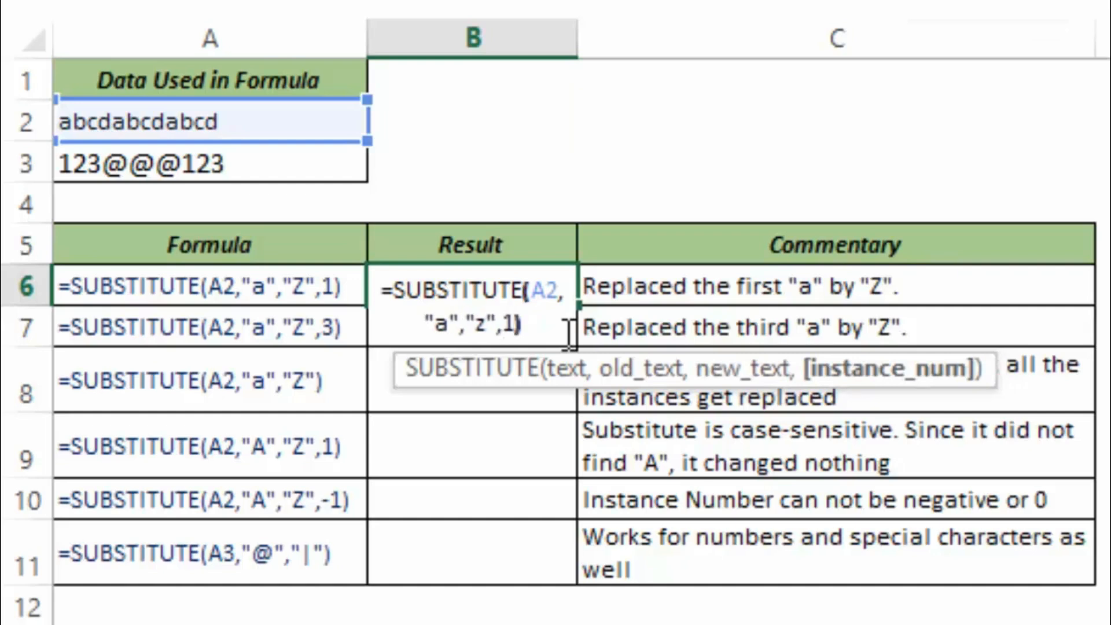
key(Return)
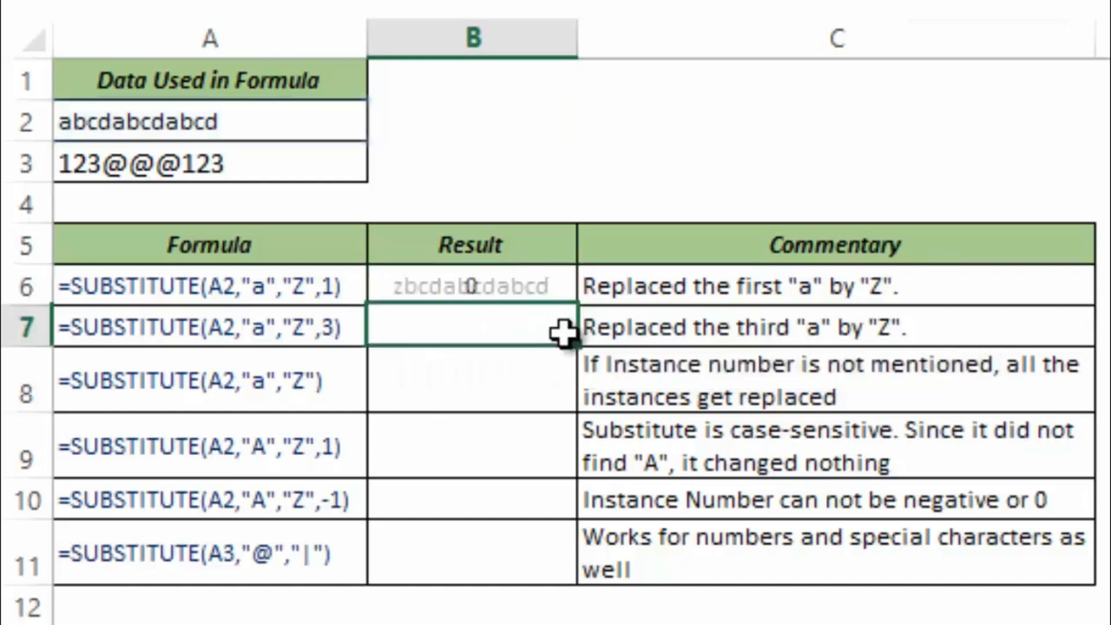
key(Up)
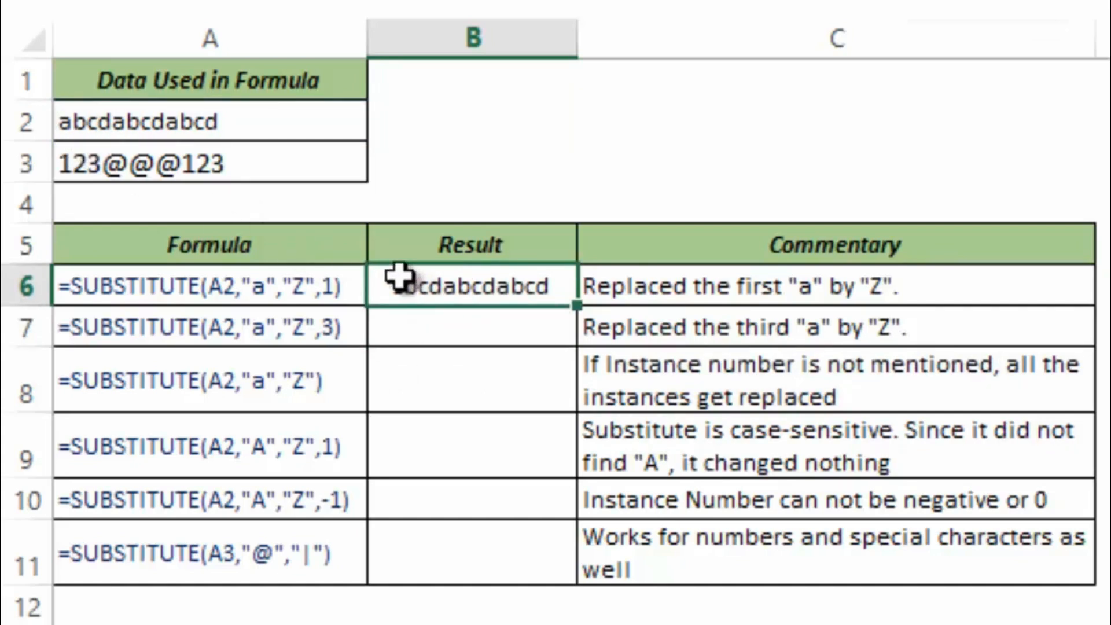
Enter =SUBSTITUTE(A2,"a","z",3) in cell B7 to replace only the third "a" of the text in A2.
click(483, 331)
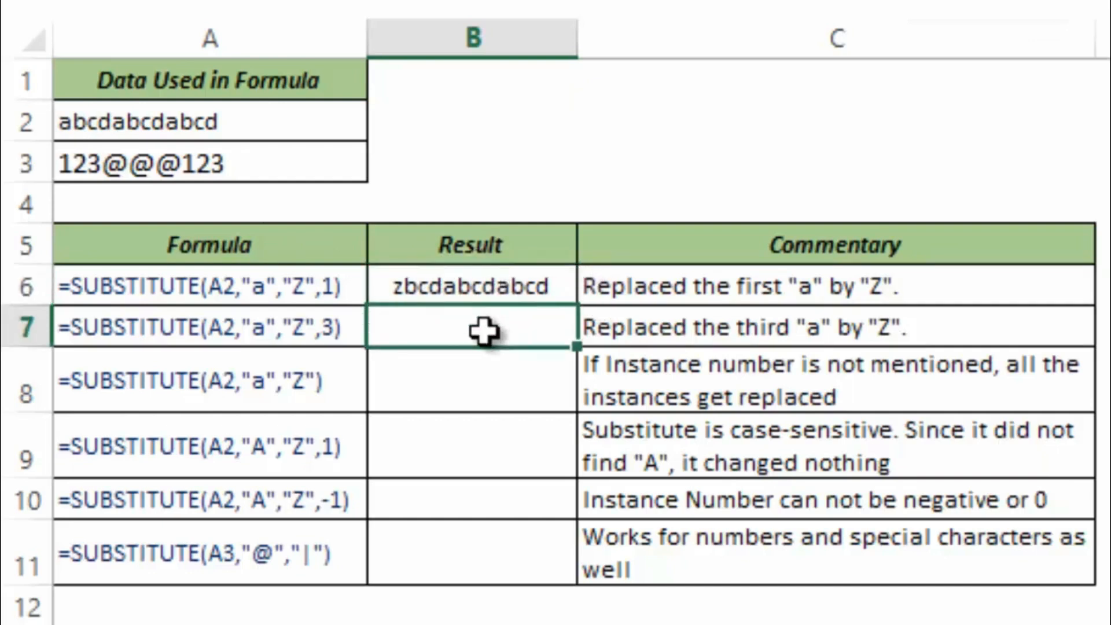
double_click(483, 331)
text(=)
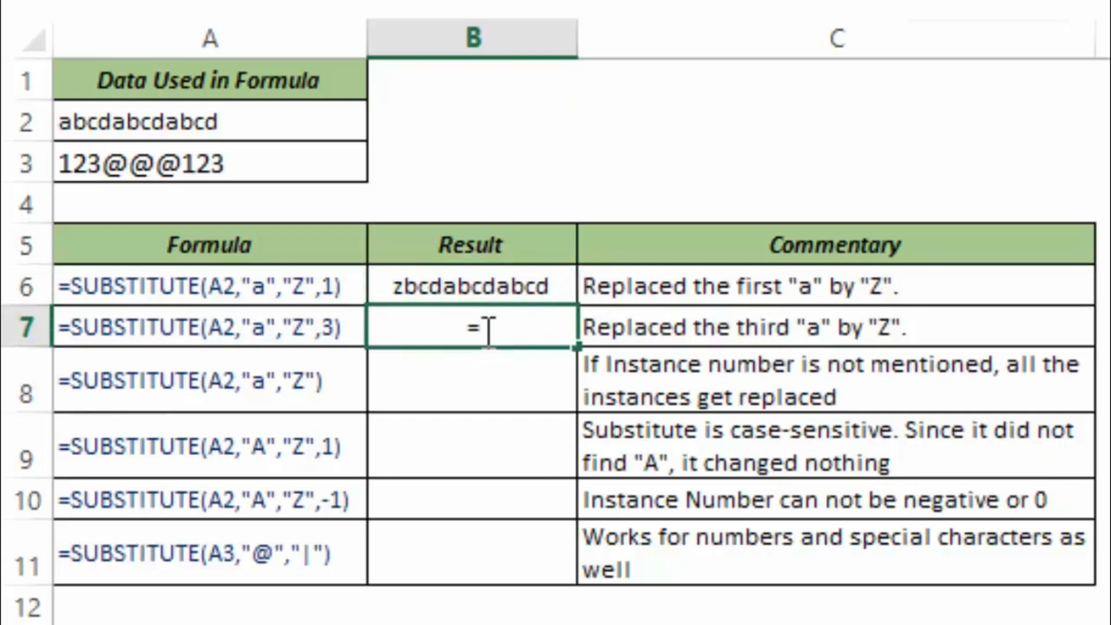
text(subs)
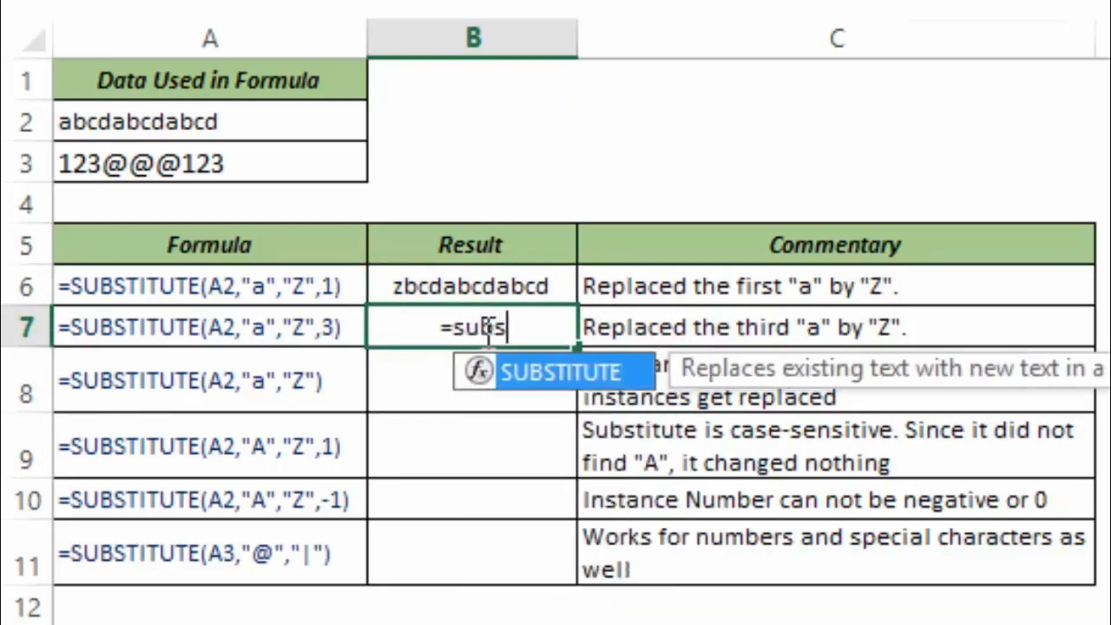
key(Tab)
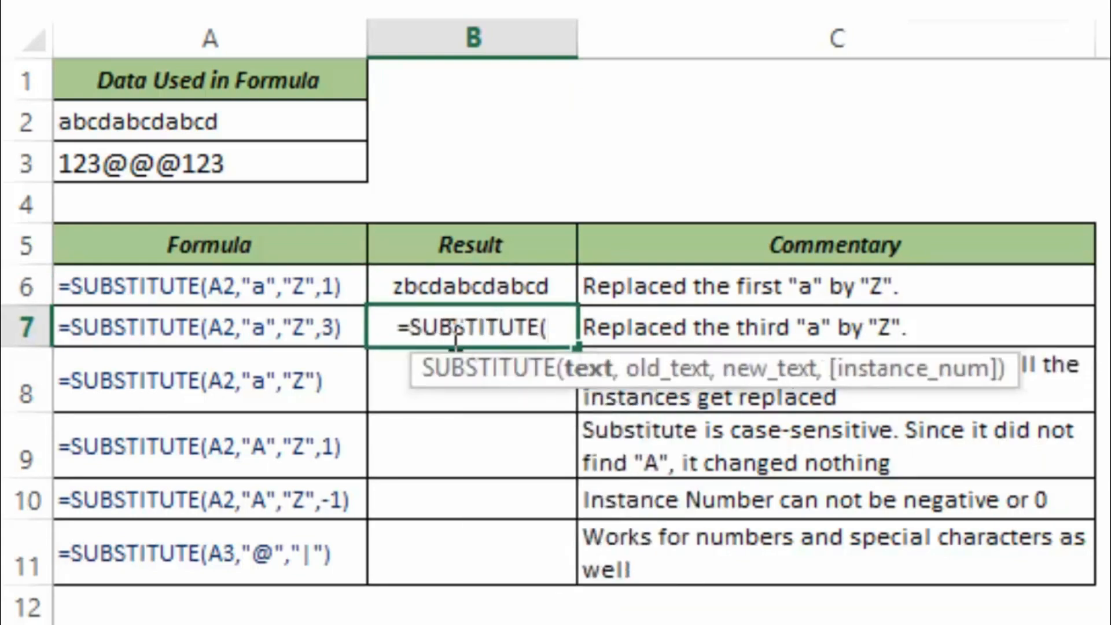
click(174, 121)
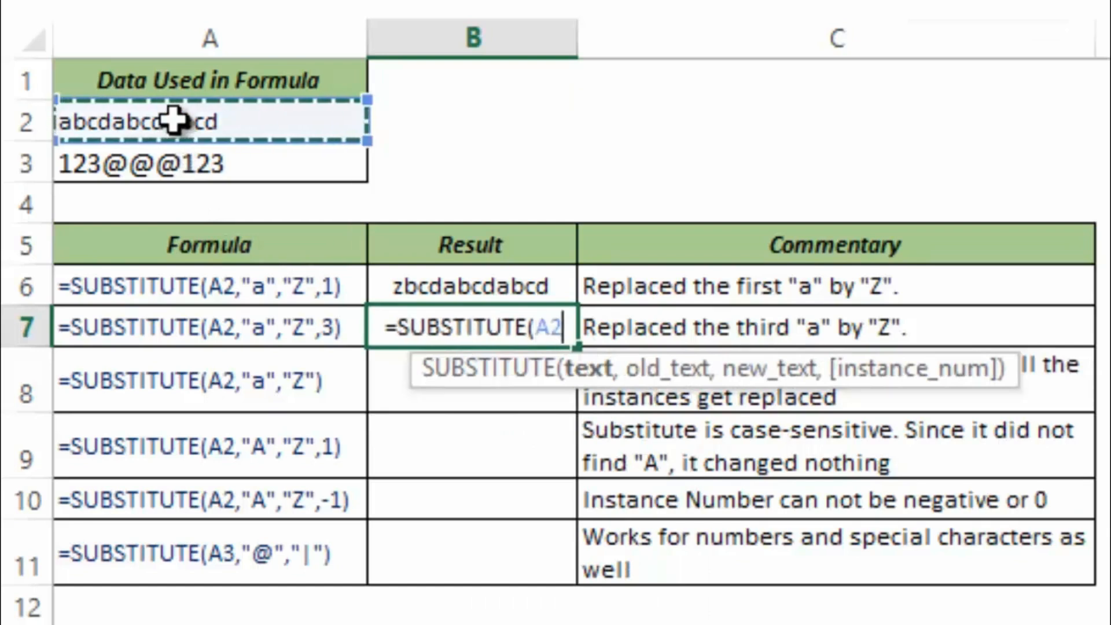
text(,"a)
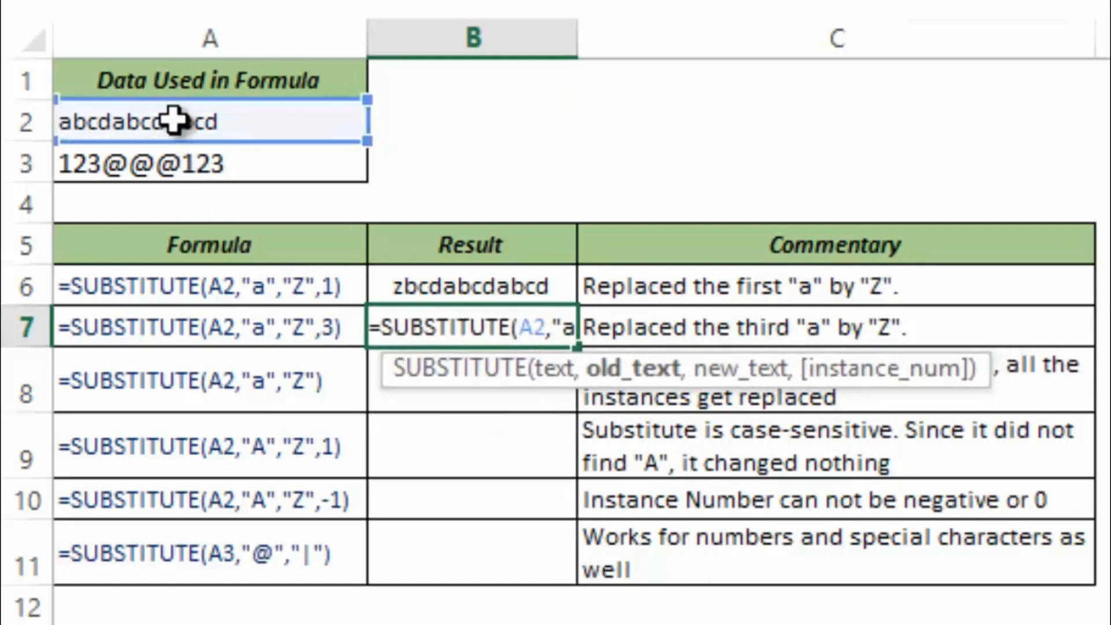
text(",)
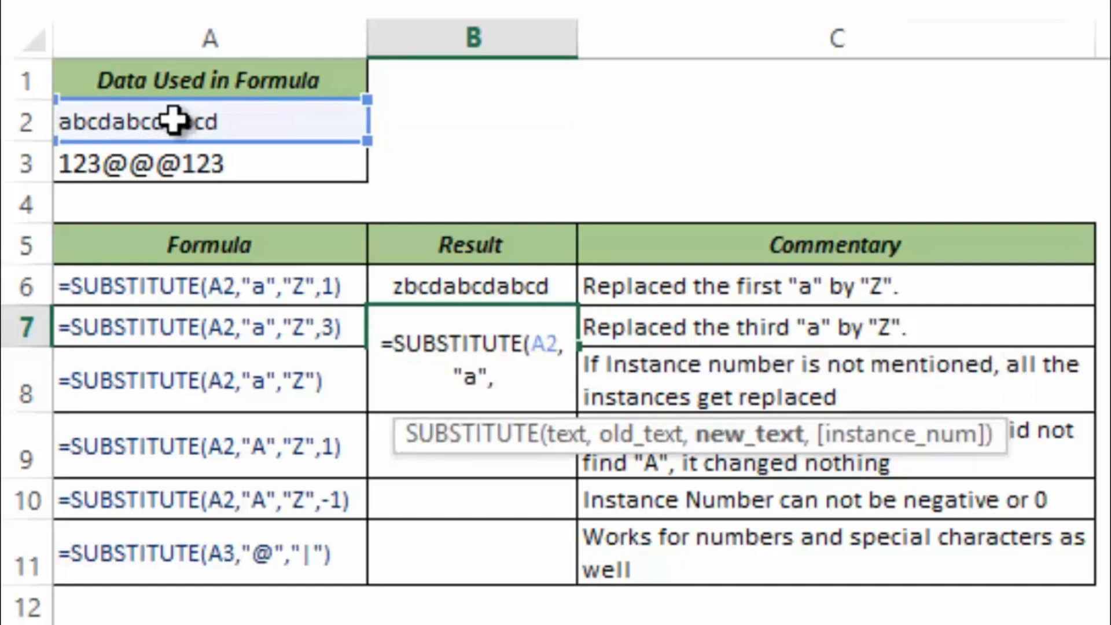
text("z",)
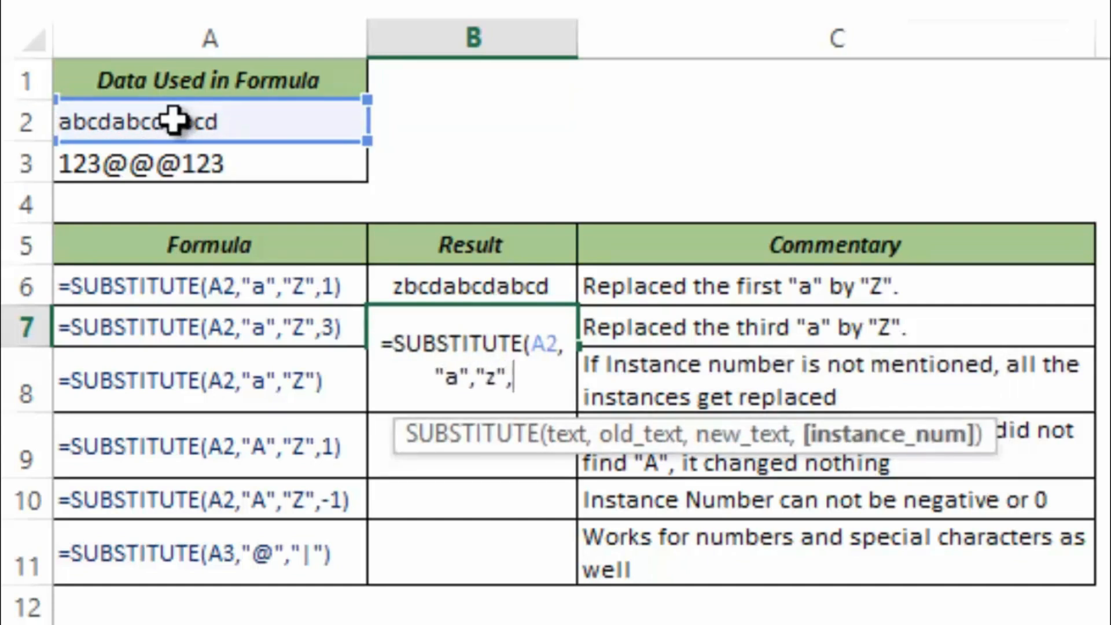
text(3))
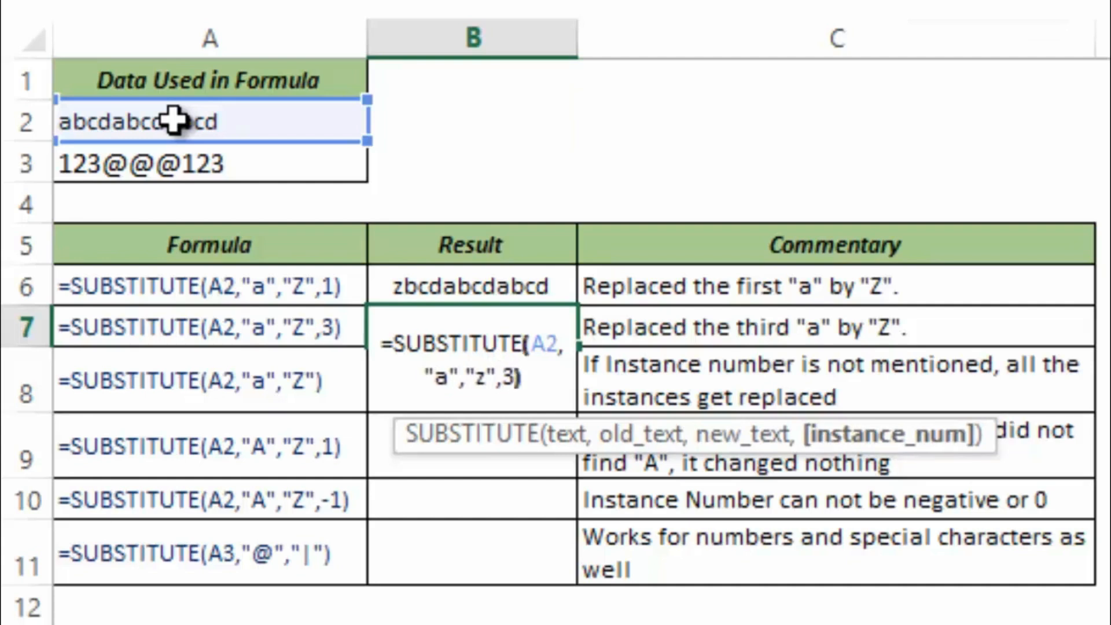
key(Return)
key(Up)
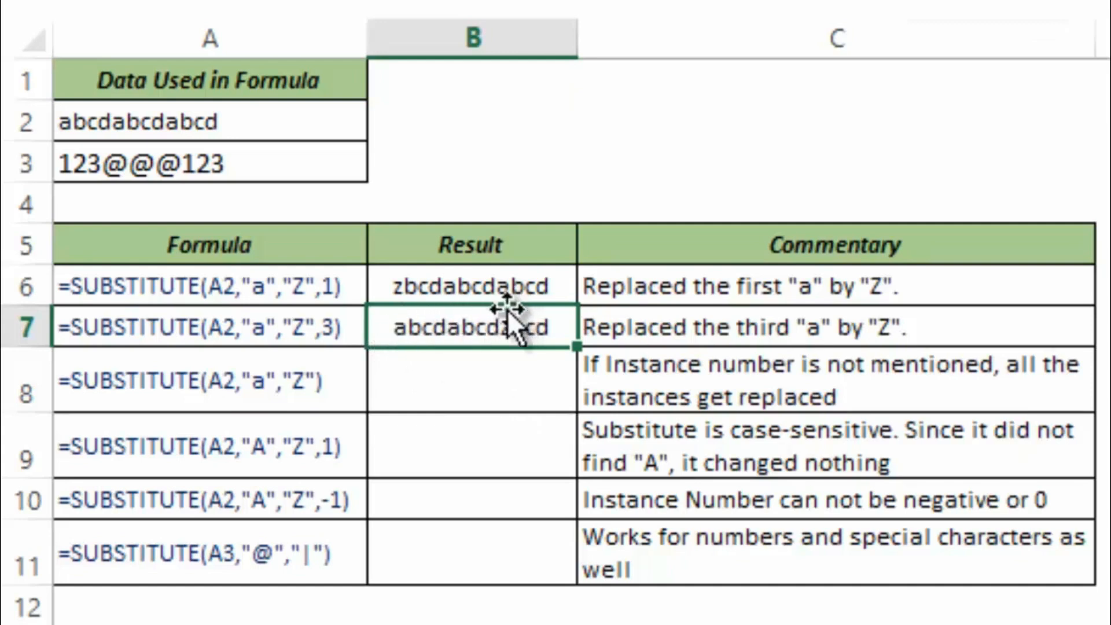
Enter =SUBSTITUTE(A2,"a","z") in cell B8 to replace every "a" of the text in A2.
click(488, 373)
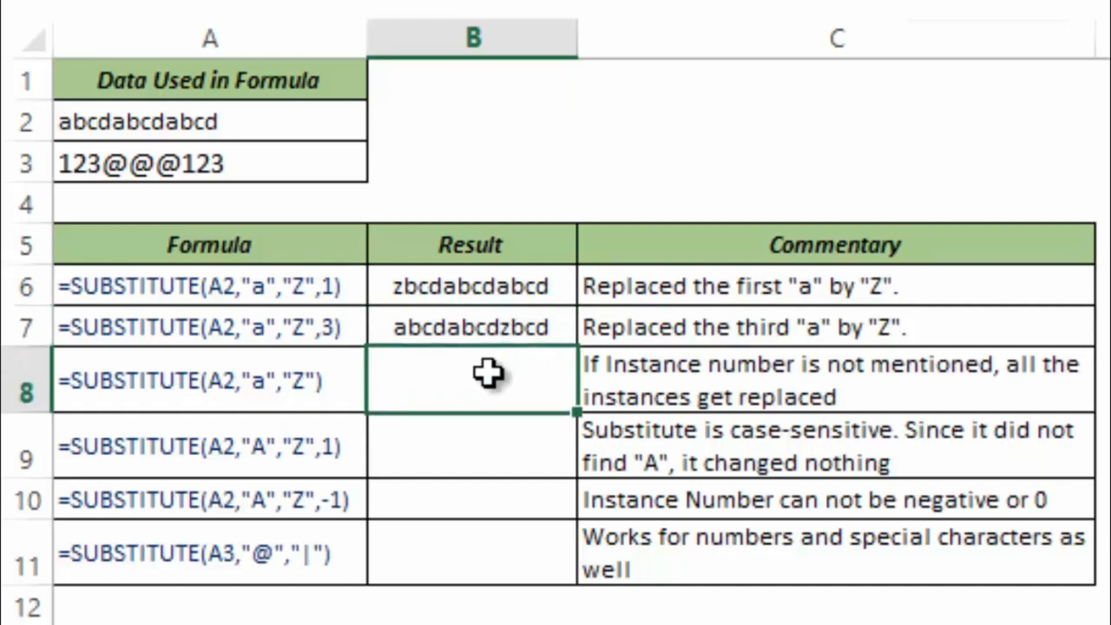
double_click(487, 373)
text(=su)
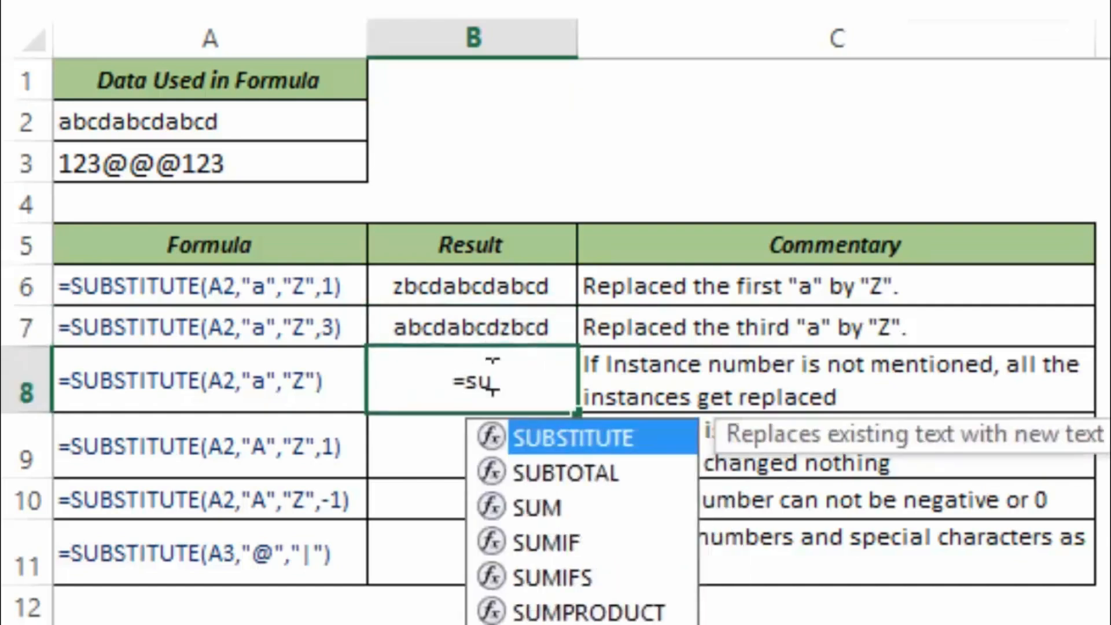
text(bs)
key(Tab)
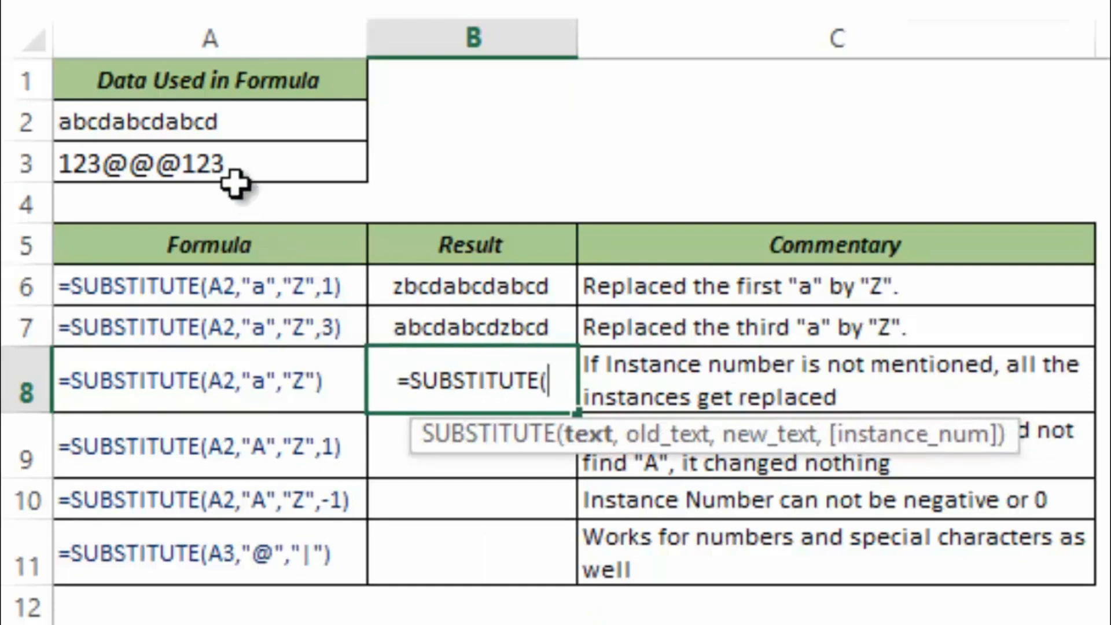
click(216, 123)
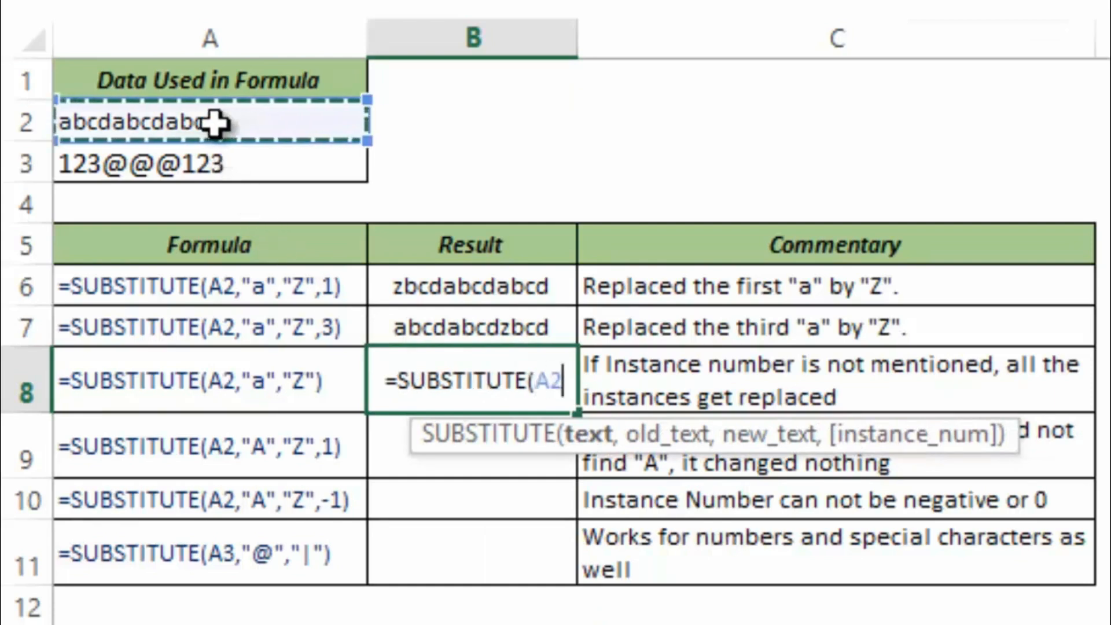
text(,)
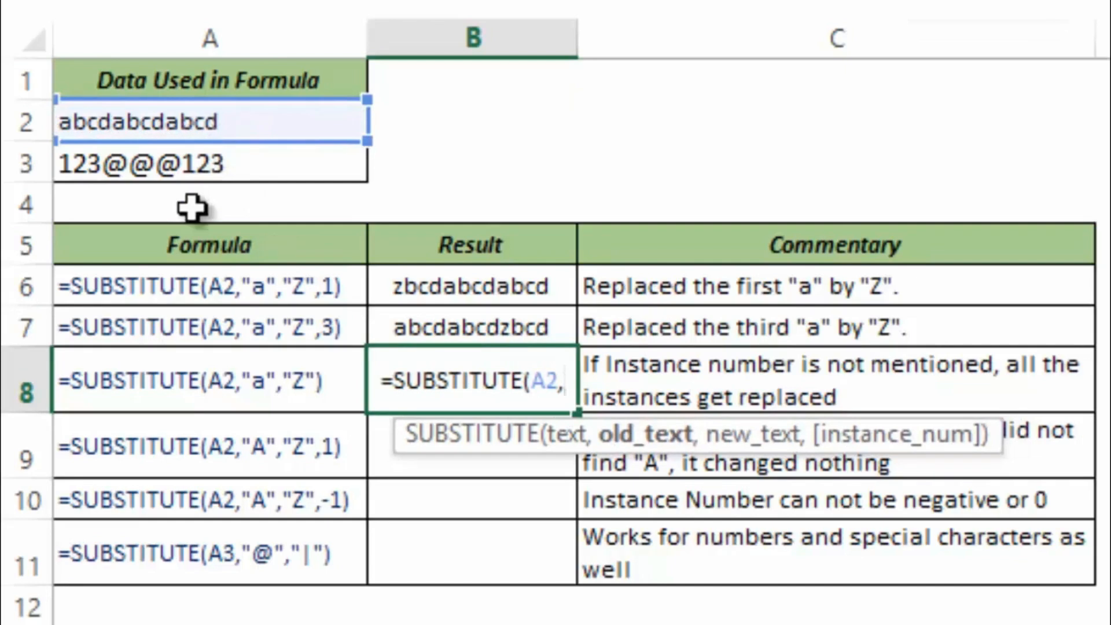
text("a",)
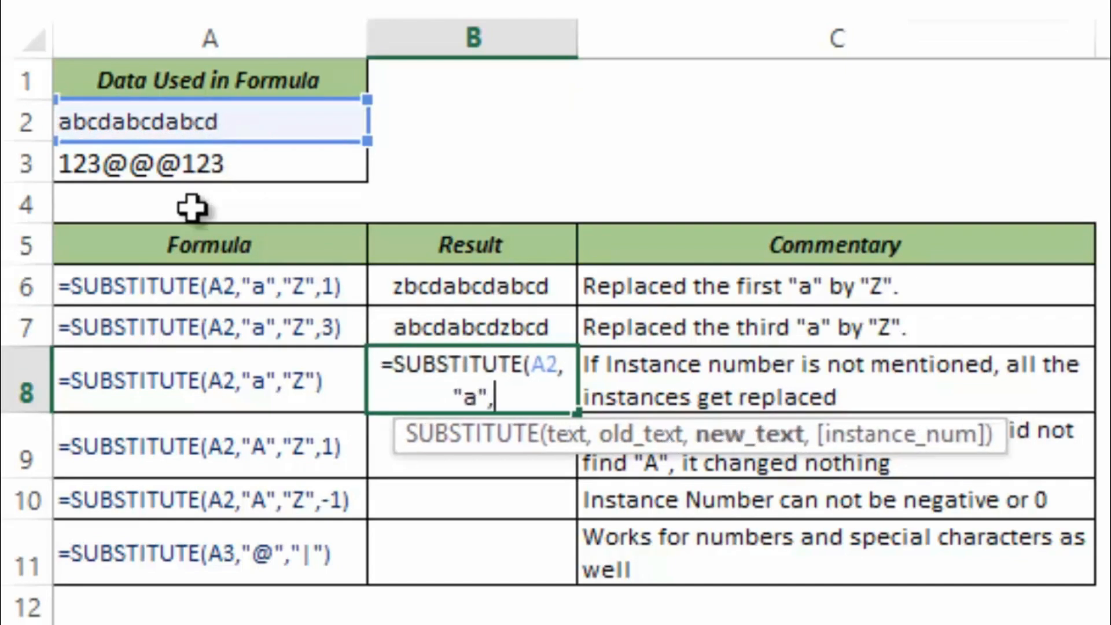
text("z")
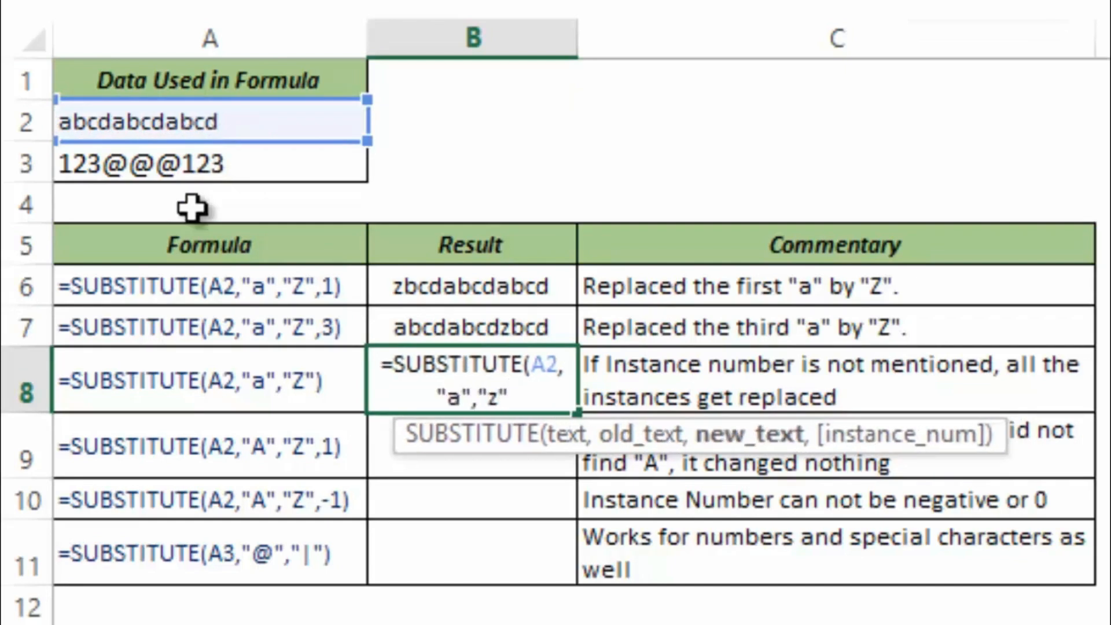
text())
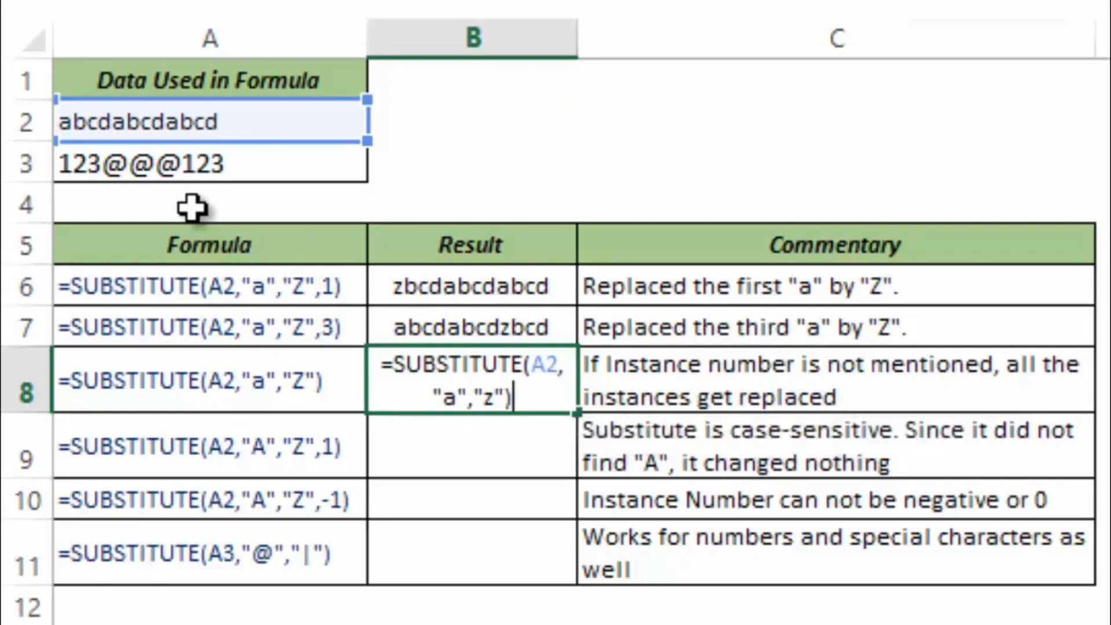
key(Return)
key(Up)
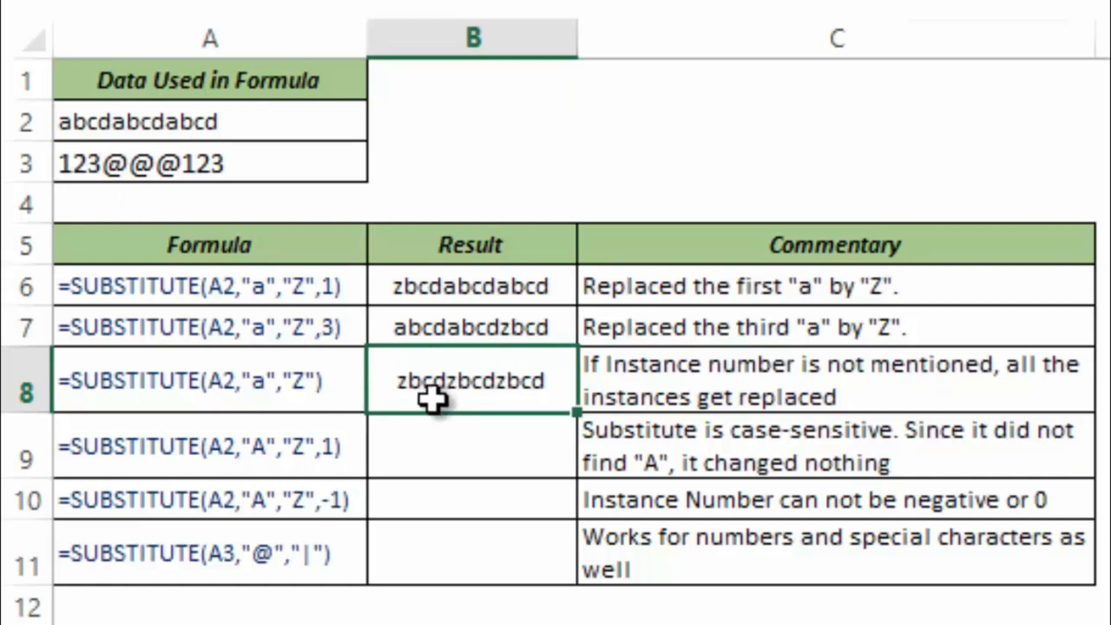
Enter =SUBSTITUTE(A2,"A","Z",1) in cell B9 to test case sensitivity with a capital "A".
click(443, 446)
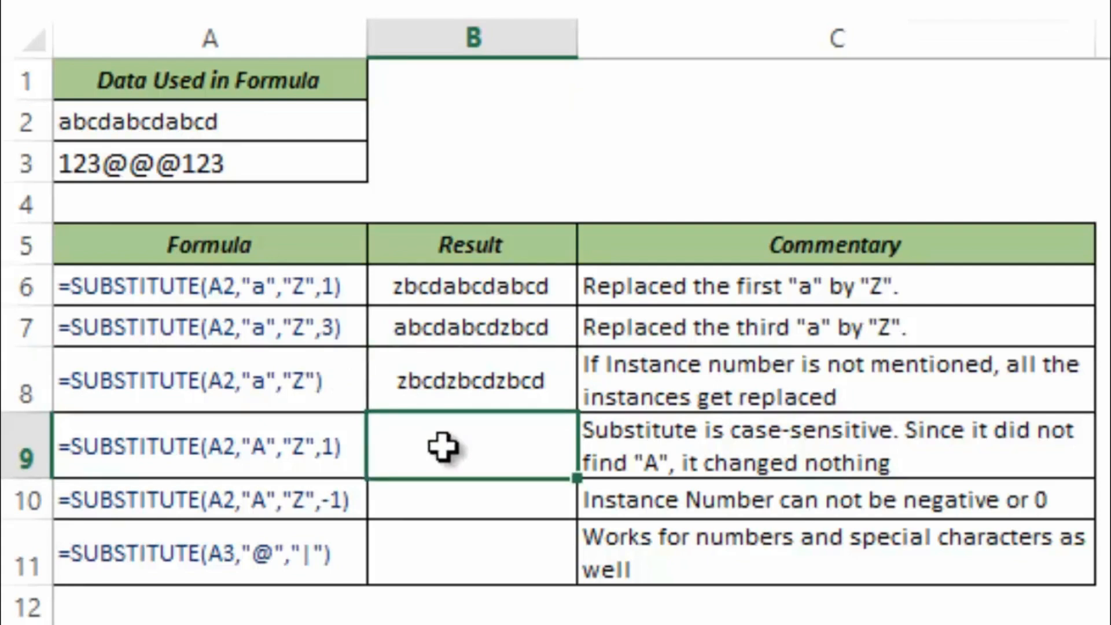
text(=subs)
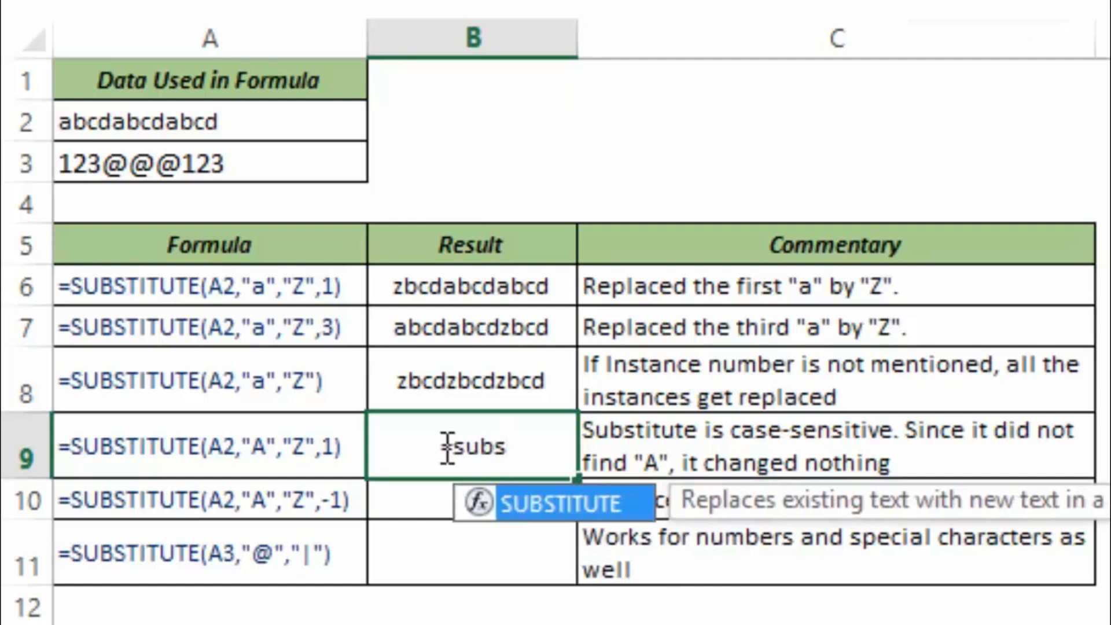
key(Tab)
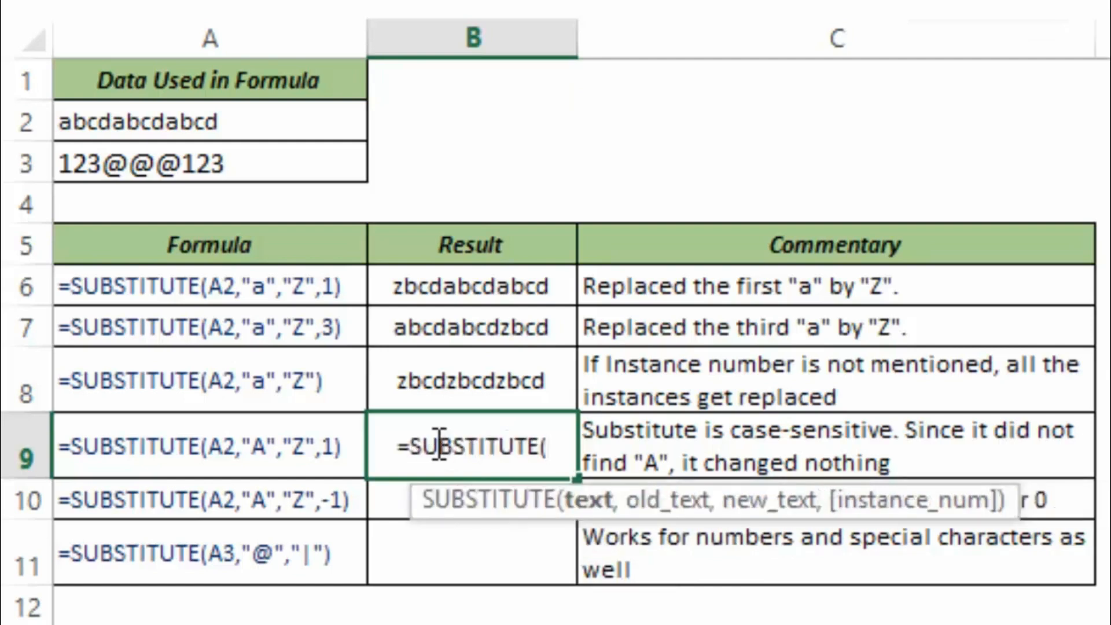
click(196, 128)
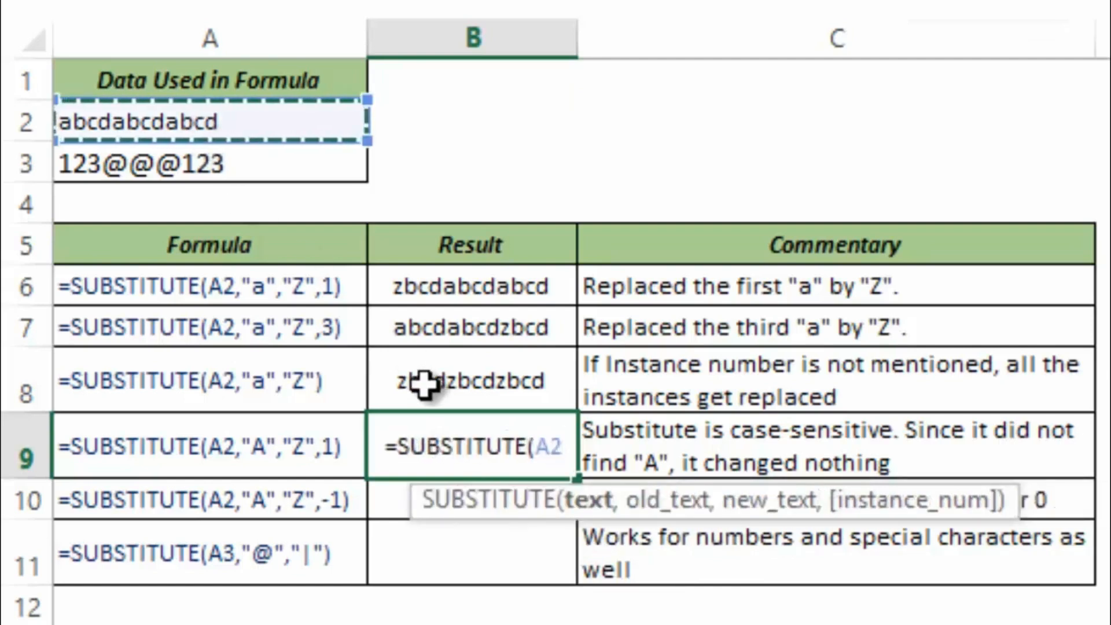
text(,")
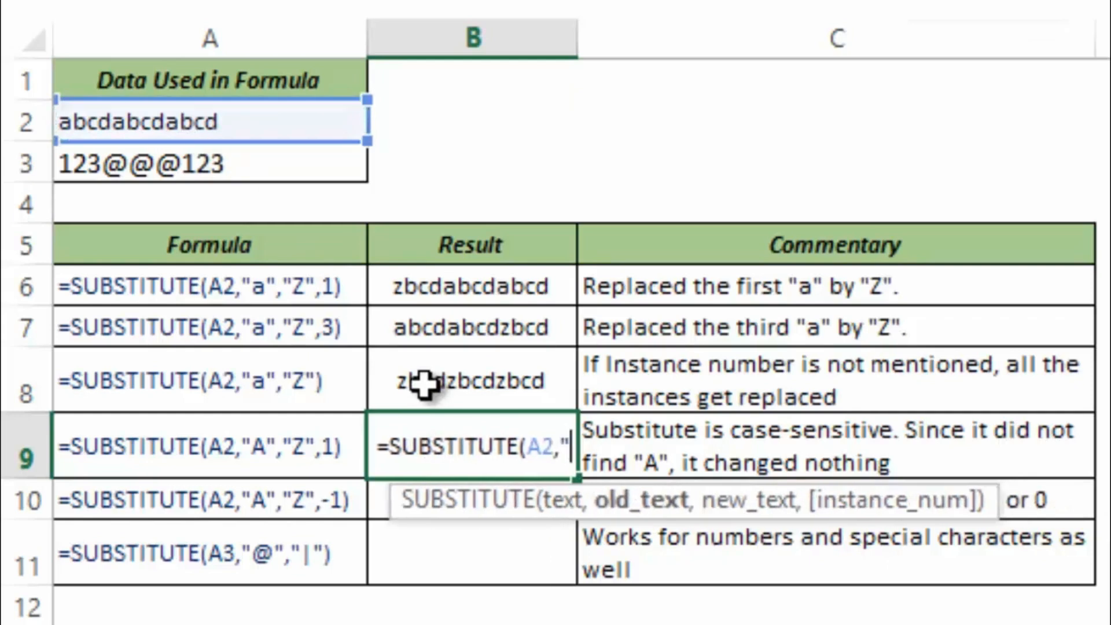
text(A)
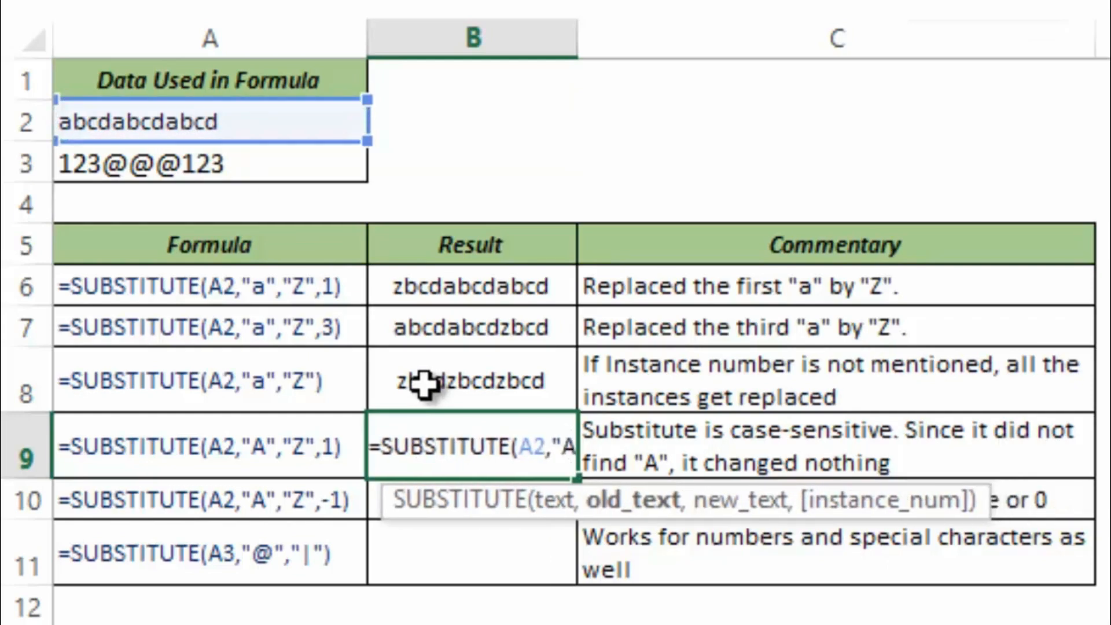
text(")
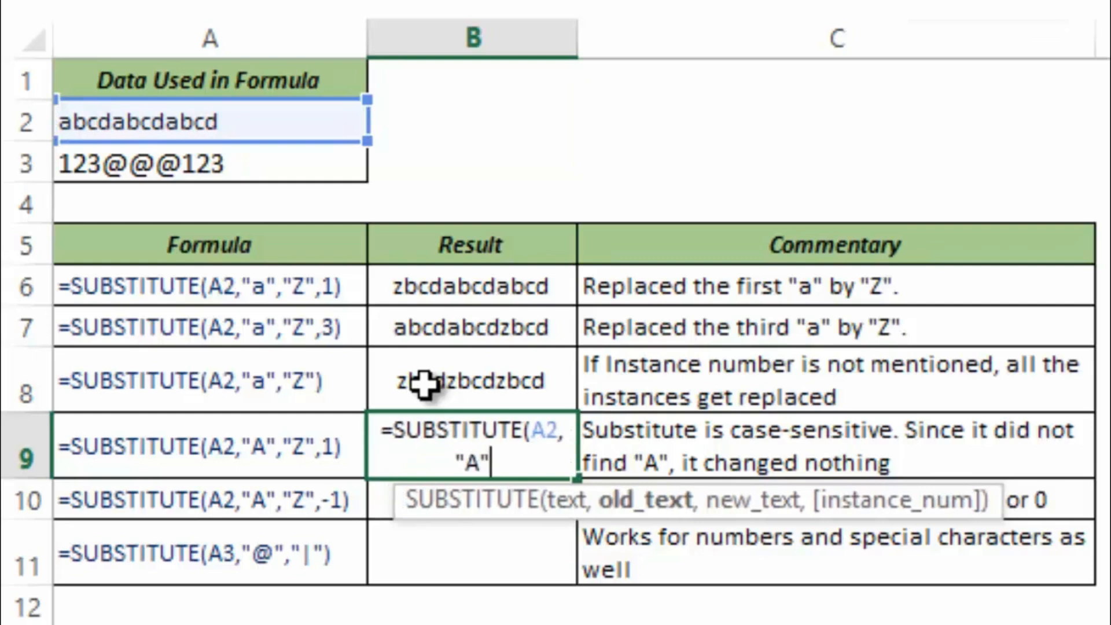
text(,)
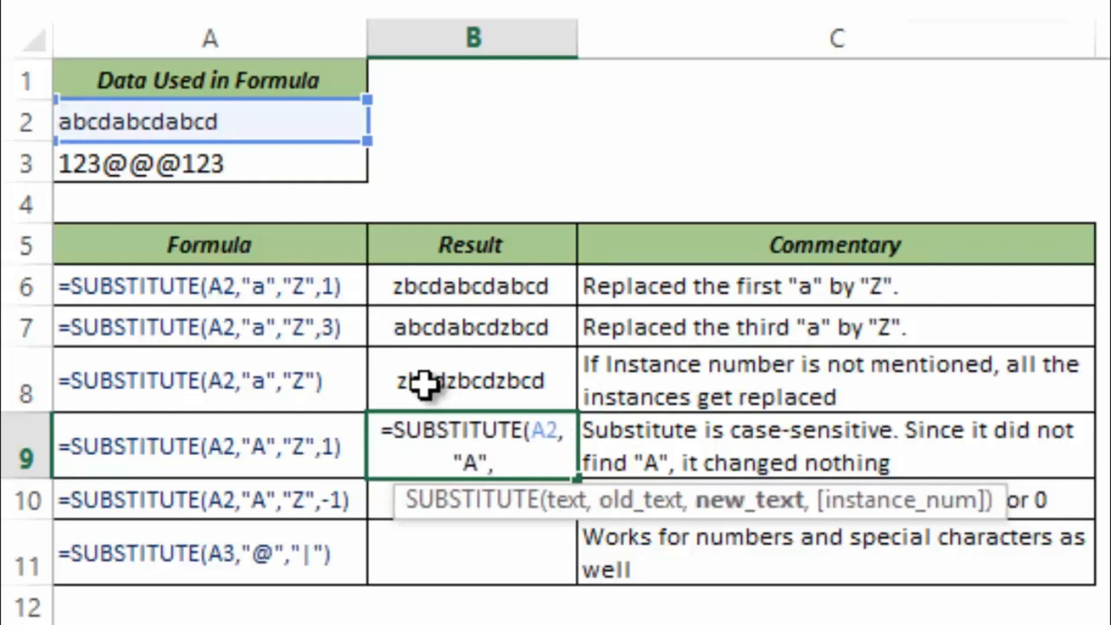
text("Z)
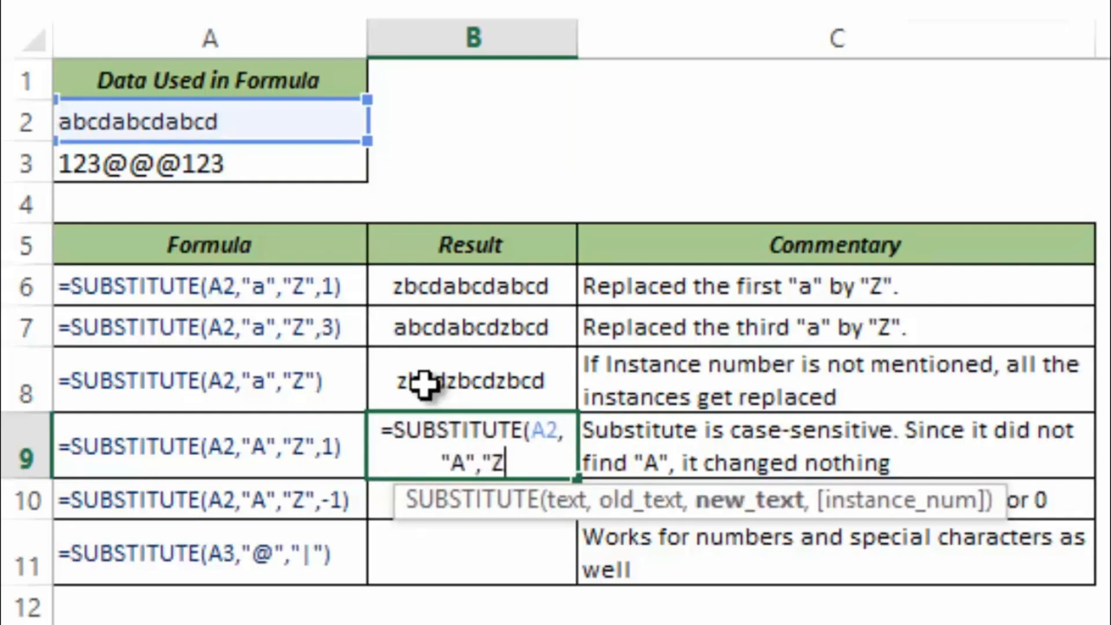
text(")
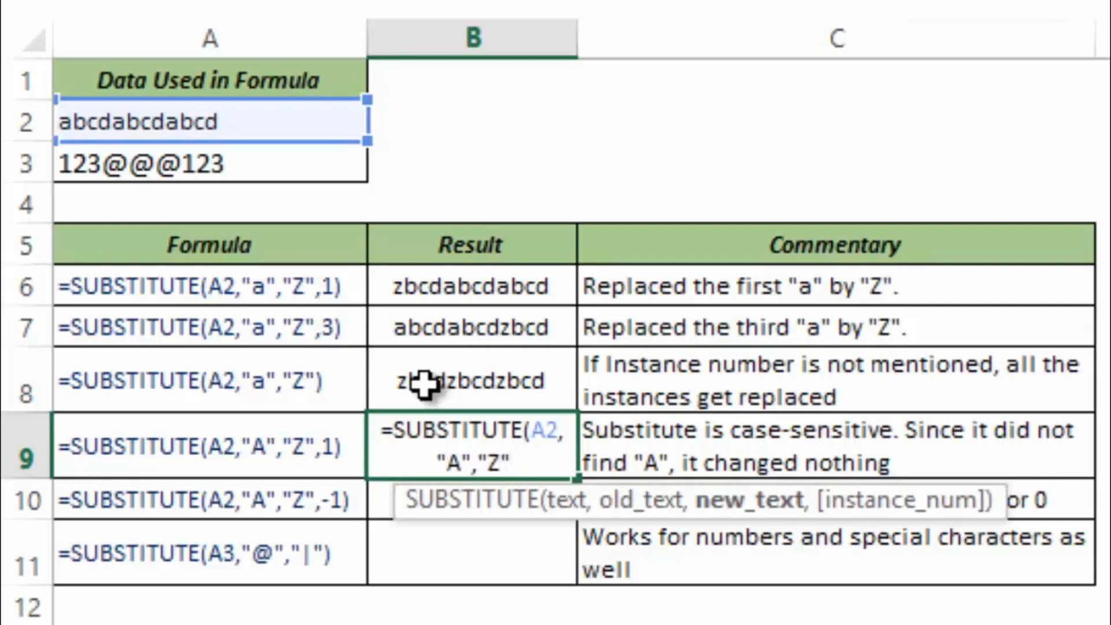
text(,1))
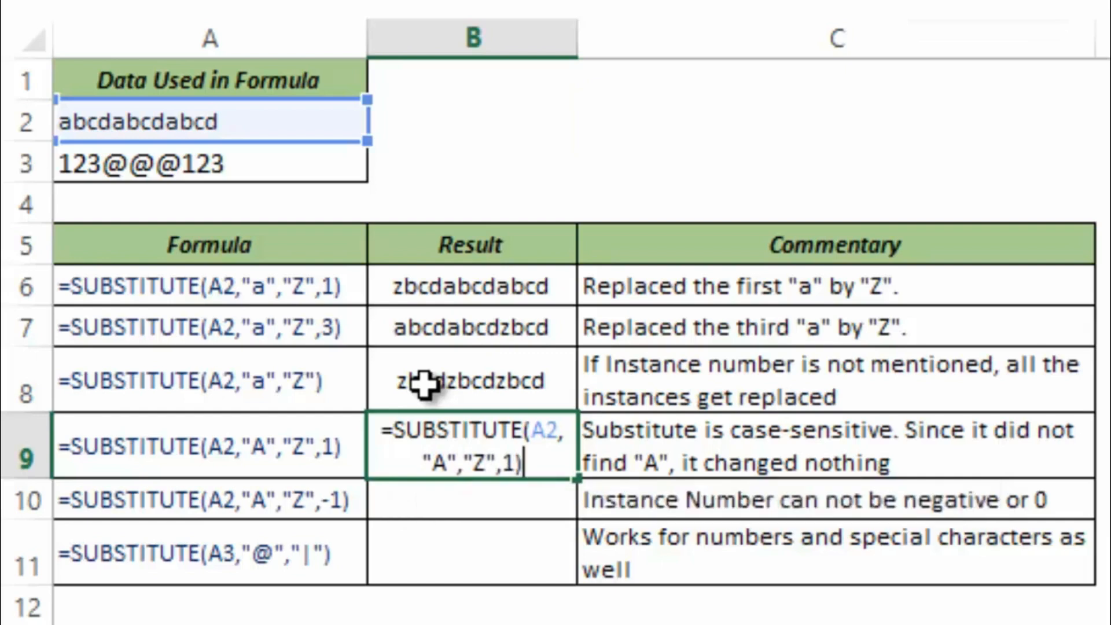
key(Return)
key(Up)
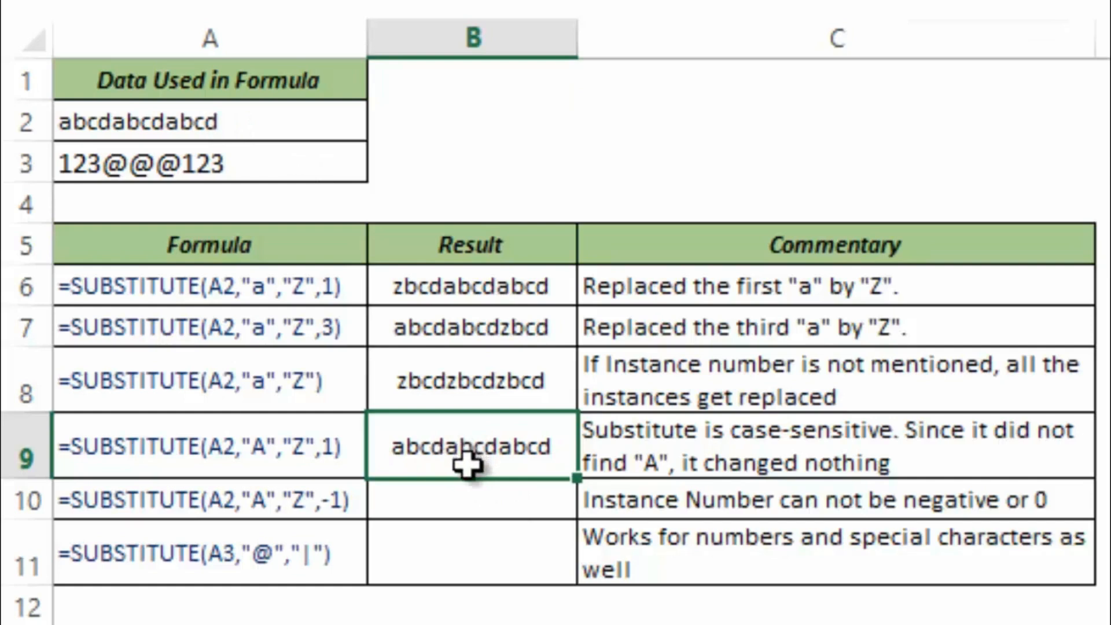
Enter =SUBSTITUTE(A2,"a","z",-1) in cell B10 to try a negative instance number.
click(474, 493)
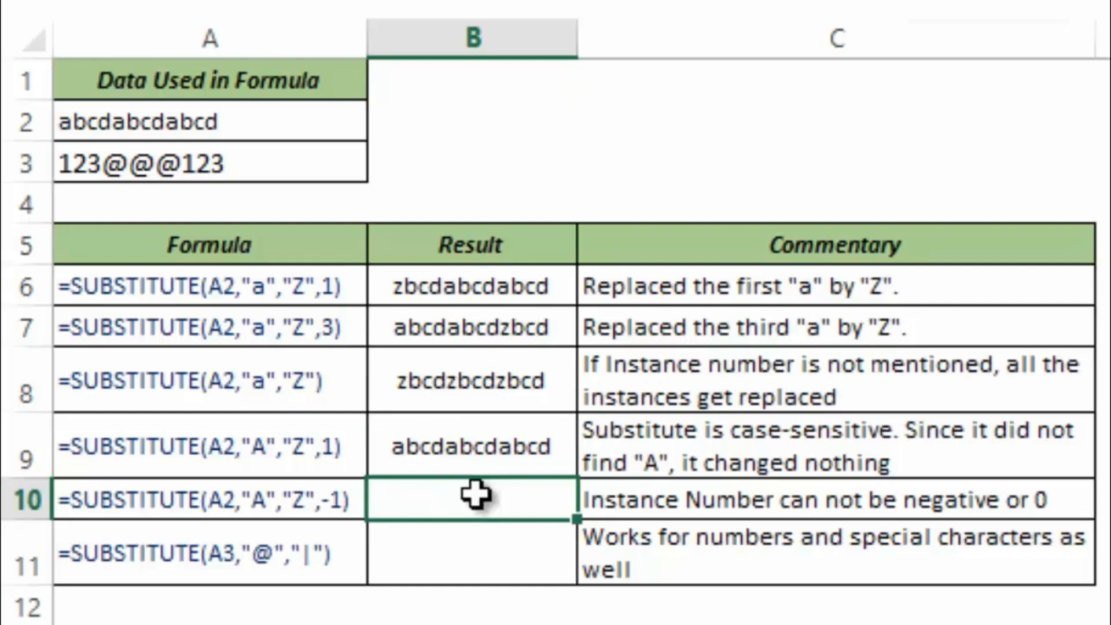
double_click(476, 494)
text(=)
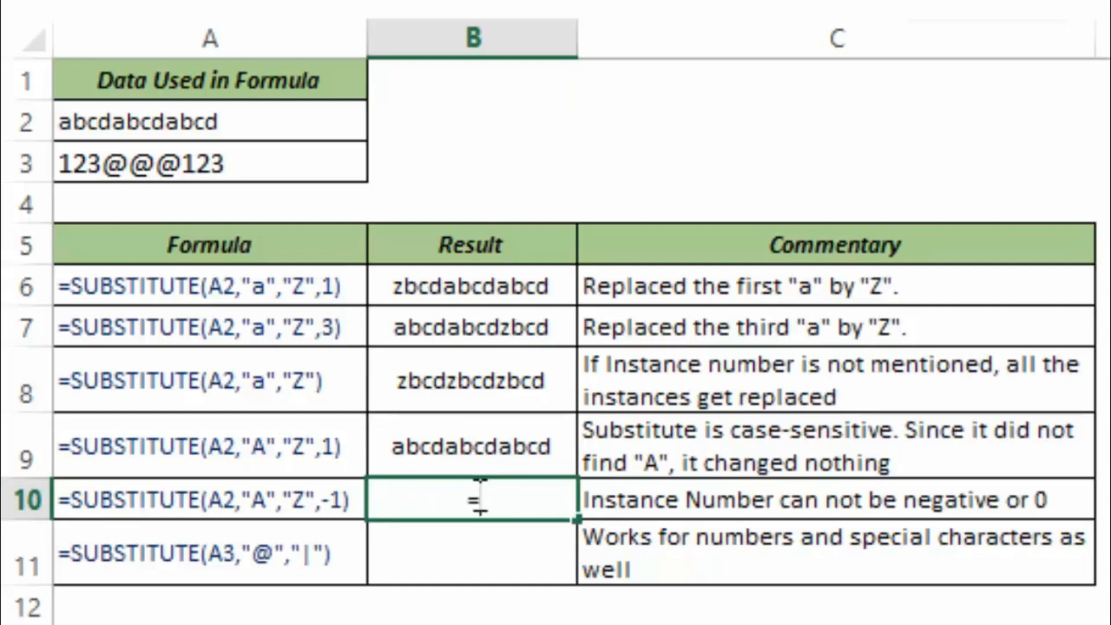
text(subs)
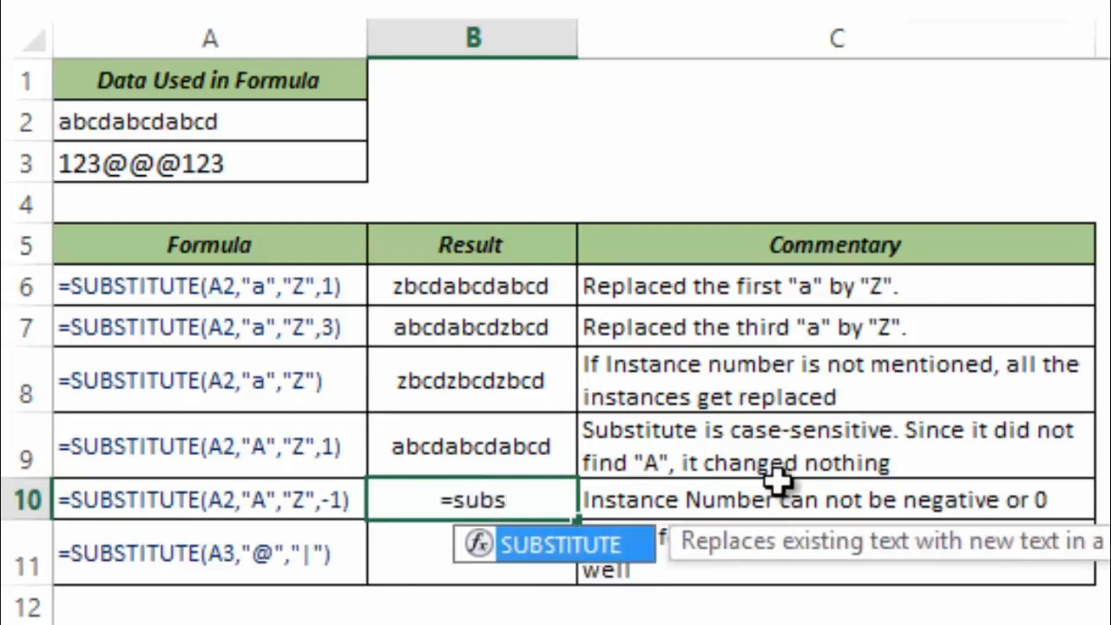
key(Tab)
click(207, 122)
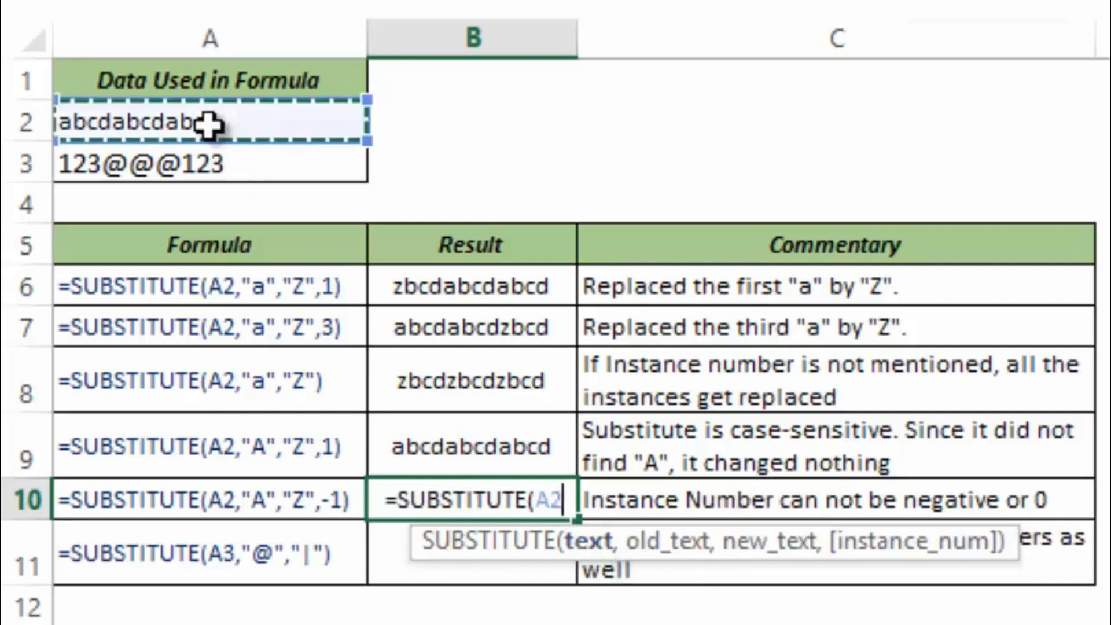
text(,"A)
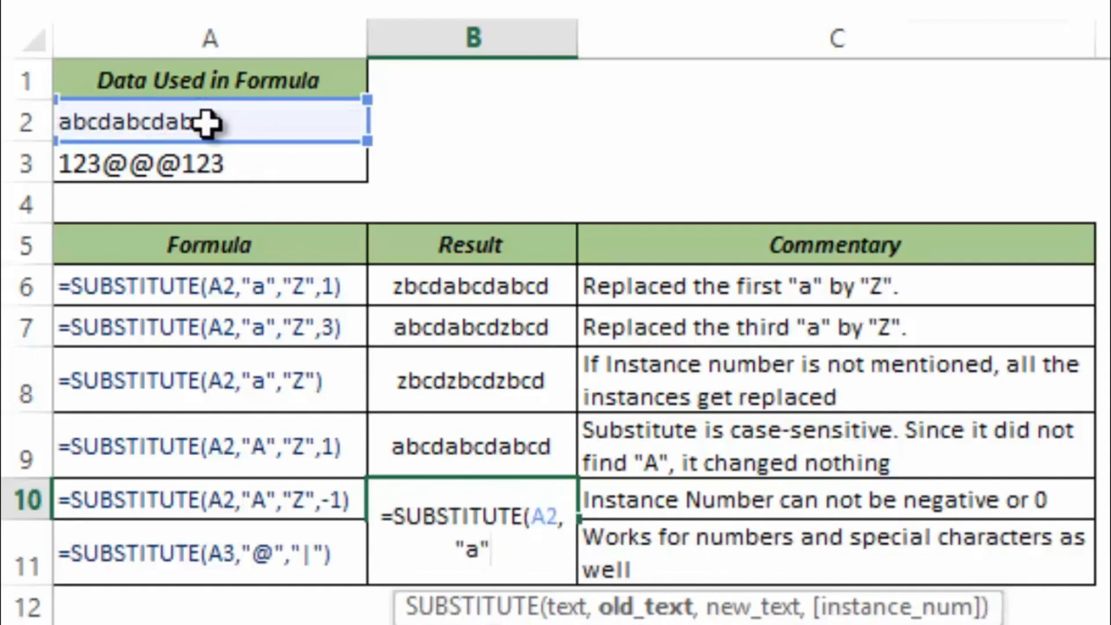
text(,"z")
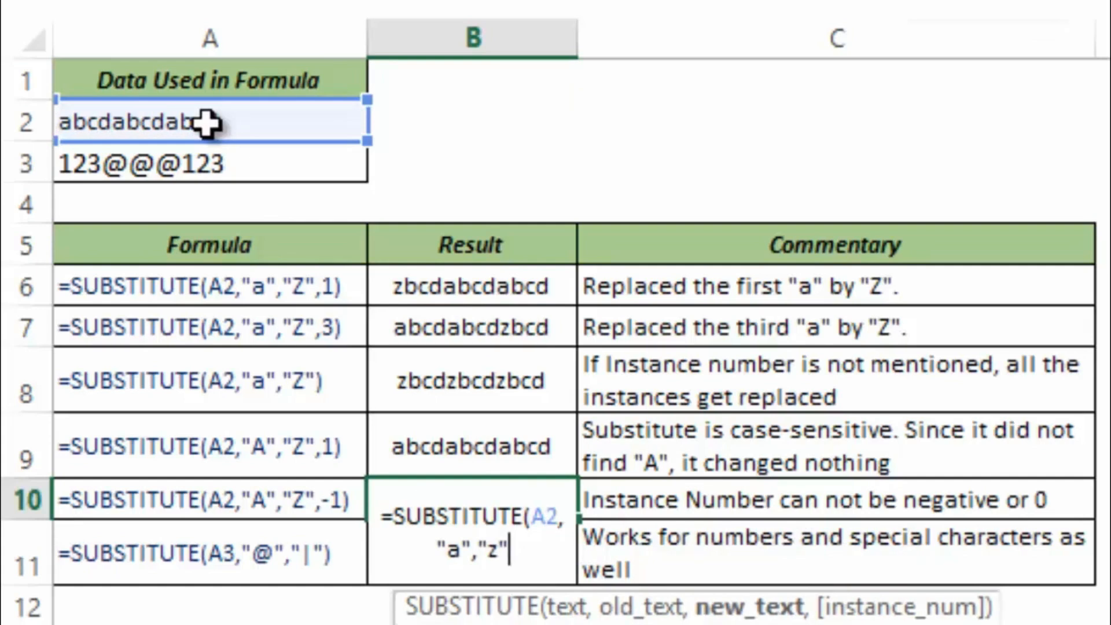
text(,)
text(-1))
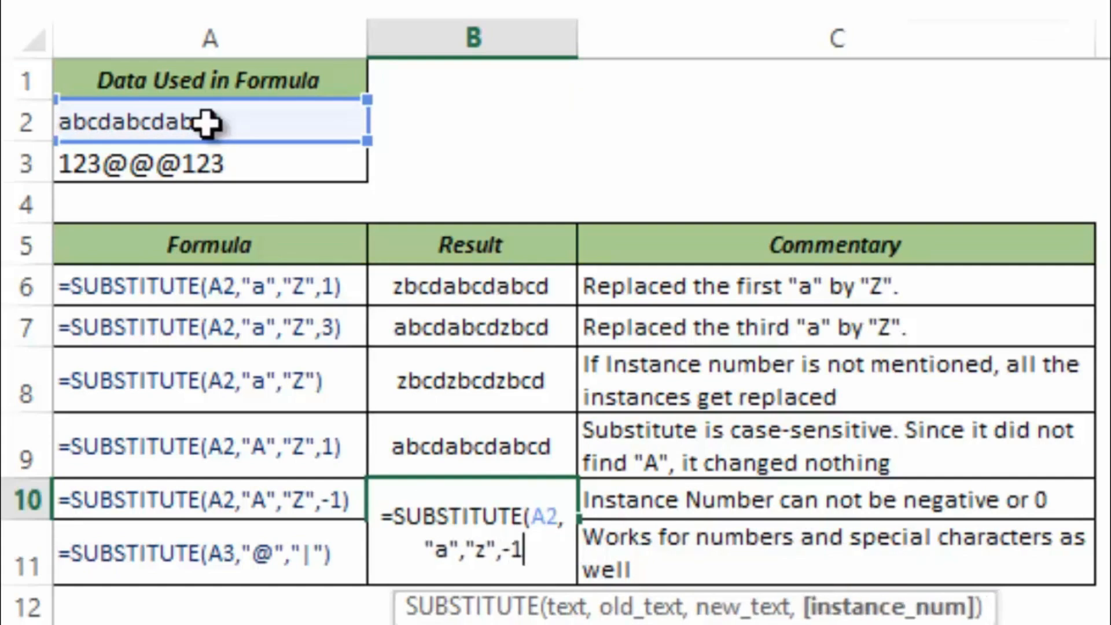
key(Return)
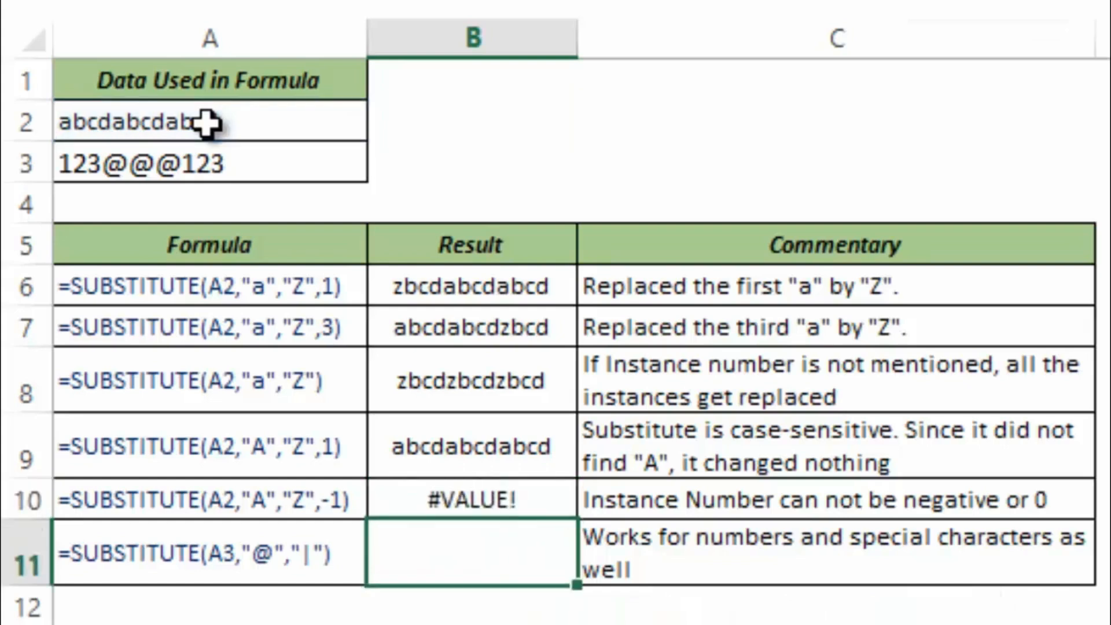
key(Up)
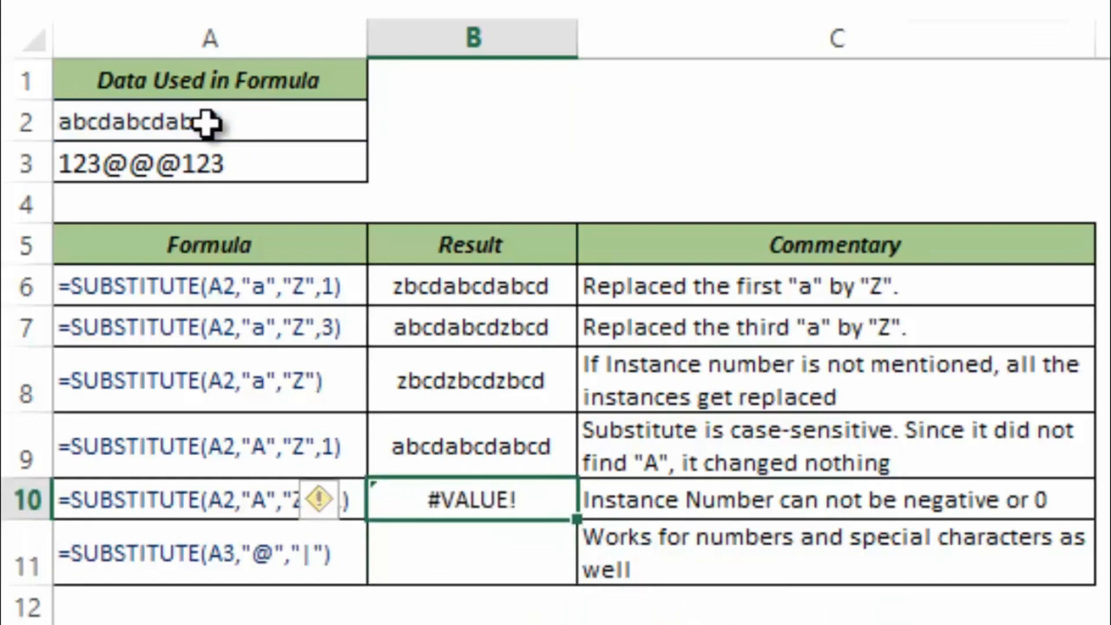
Enter =SUBSTITUTE(A3,"@","|") in cell B11 to replace every "@" of the text in A3 with "|".
key(Down)
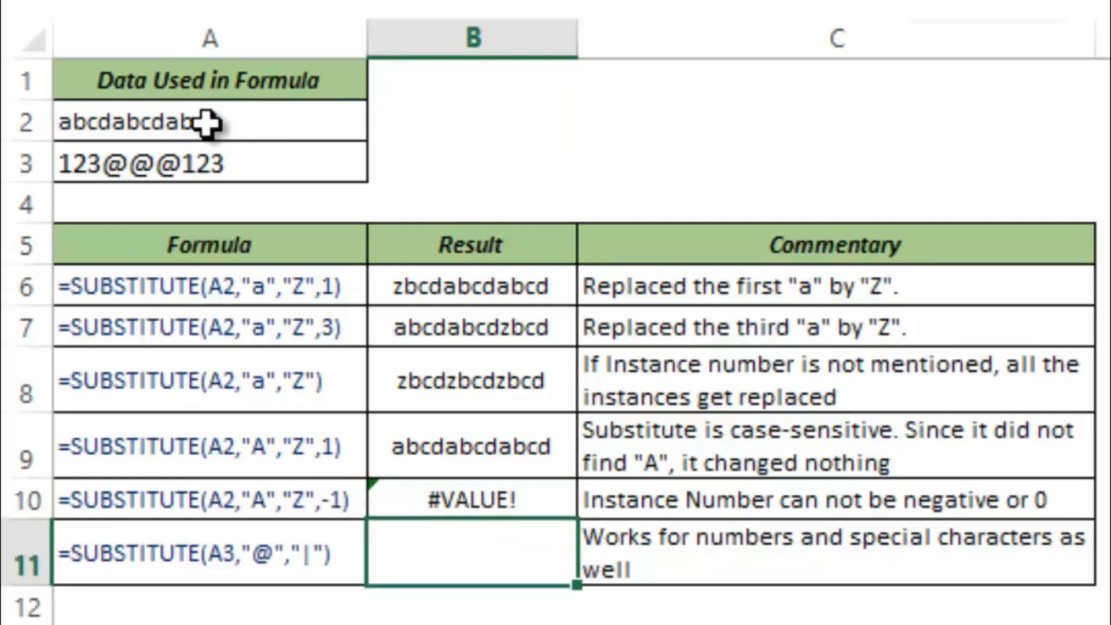
text(=su)
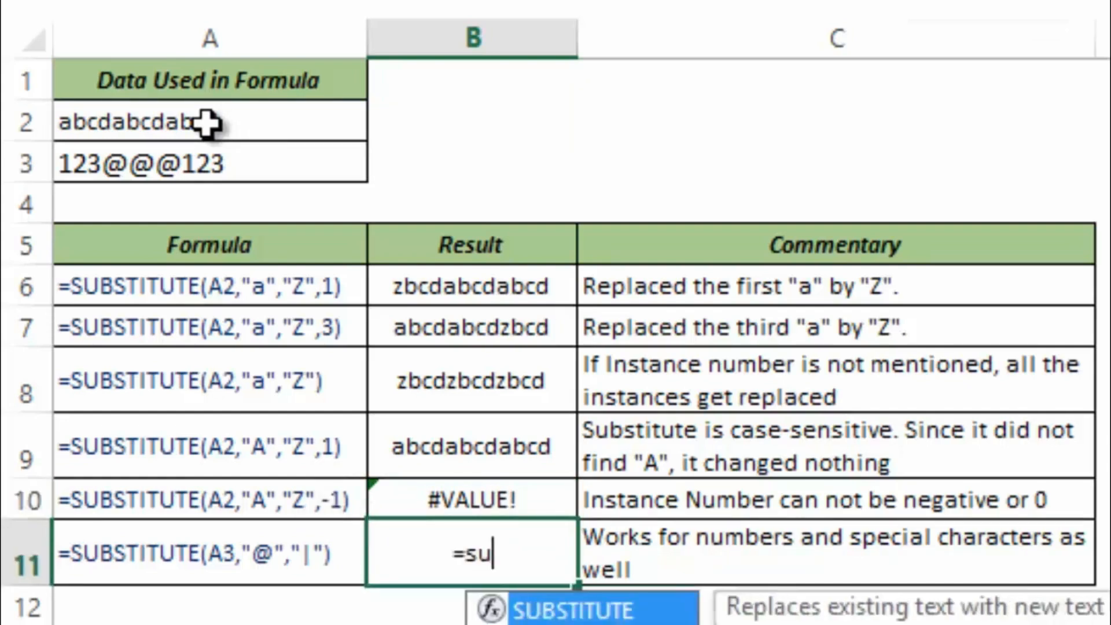
text(bs)
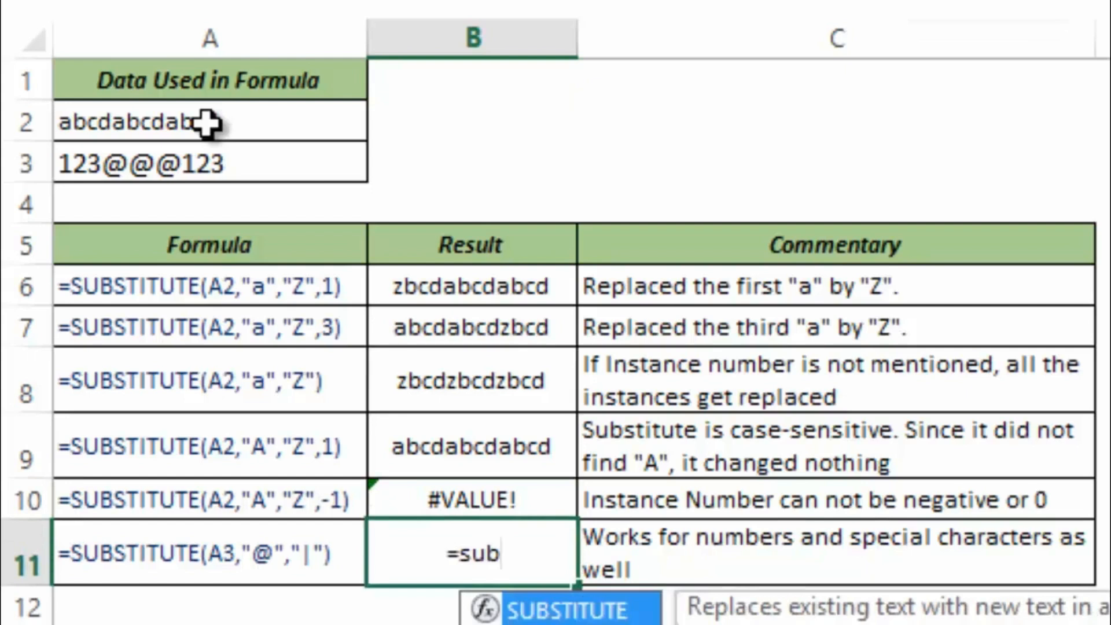
key(Tab)
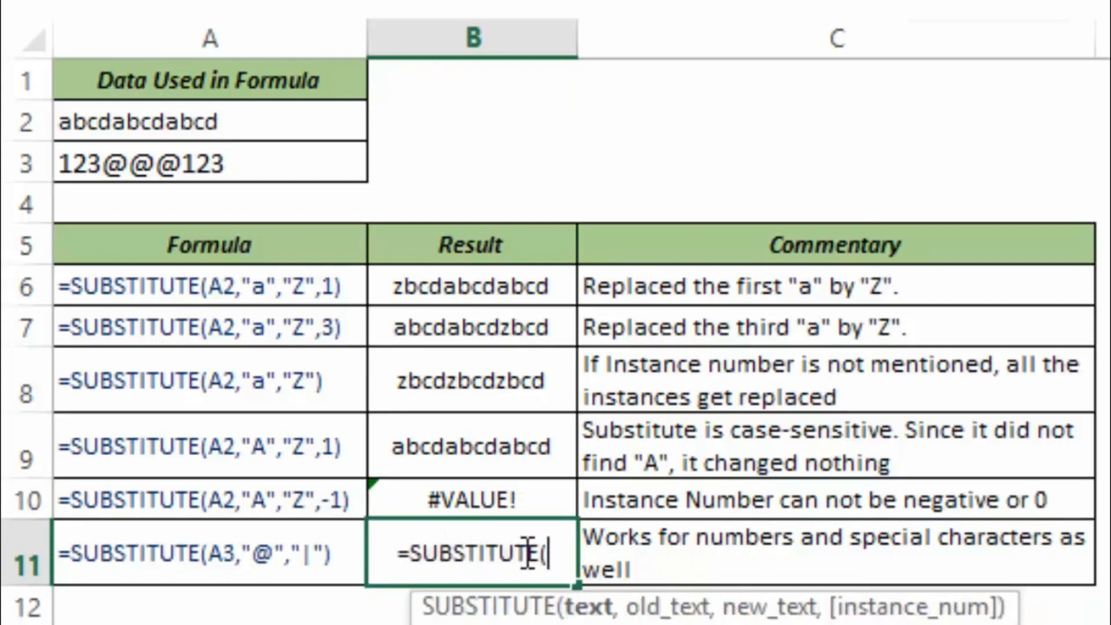
click(148, 164)
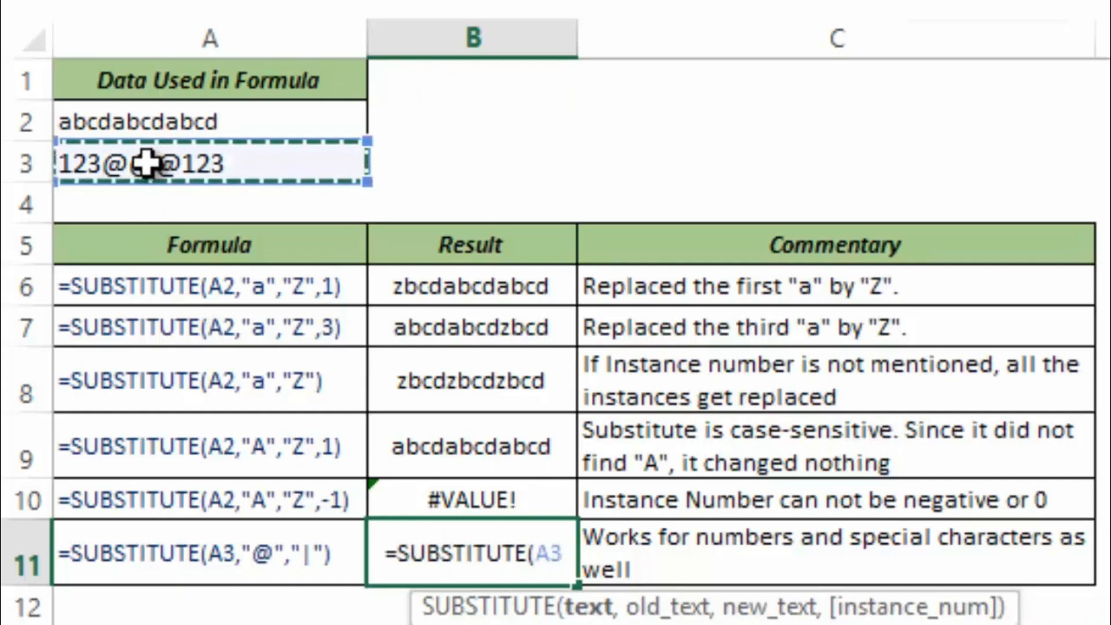
text(,)
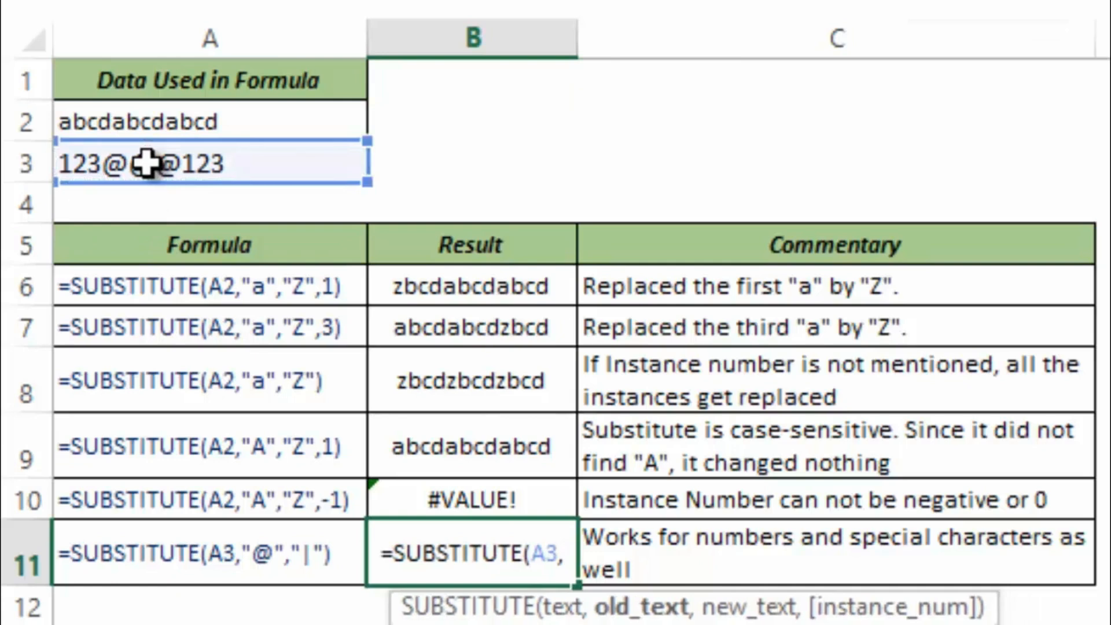
text("@)
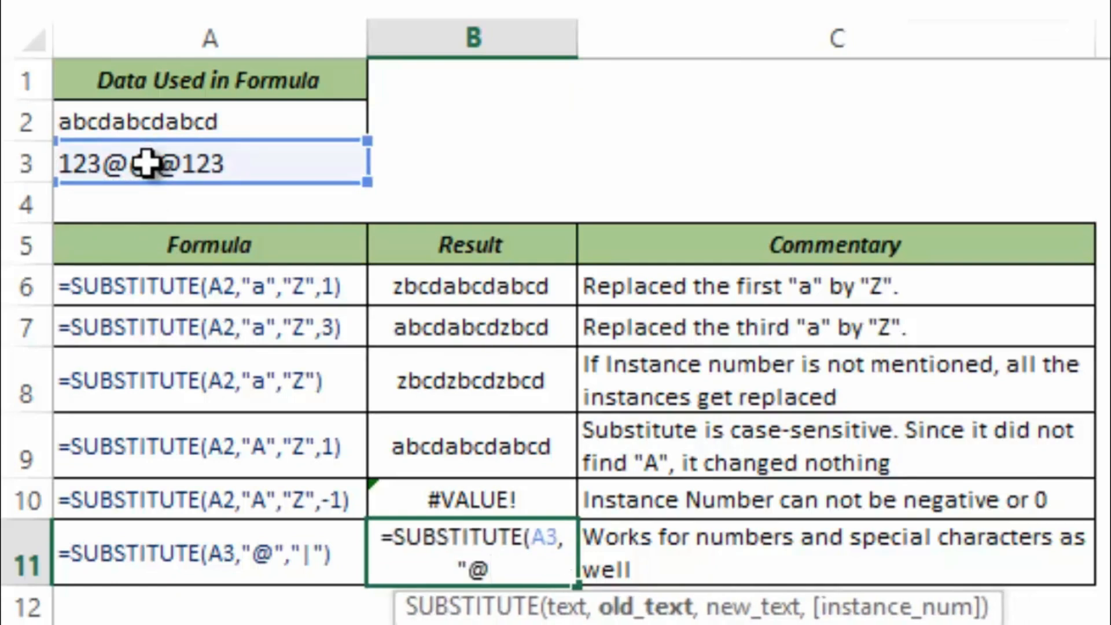
text(",)
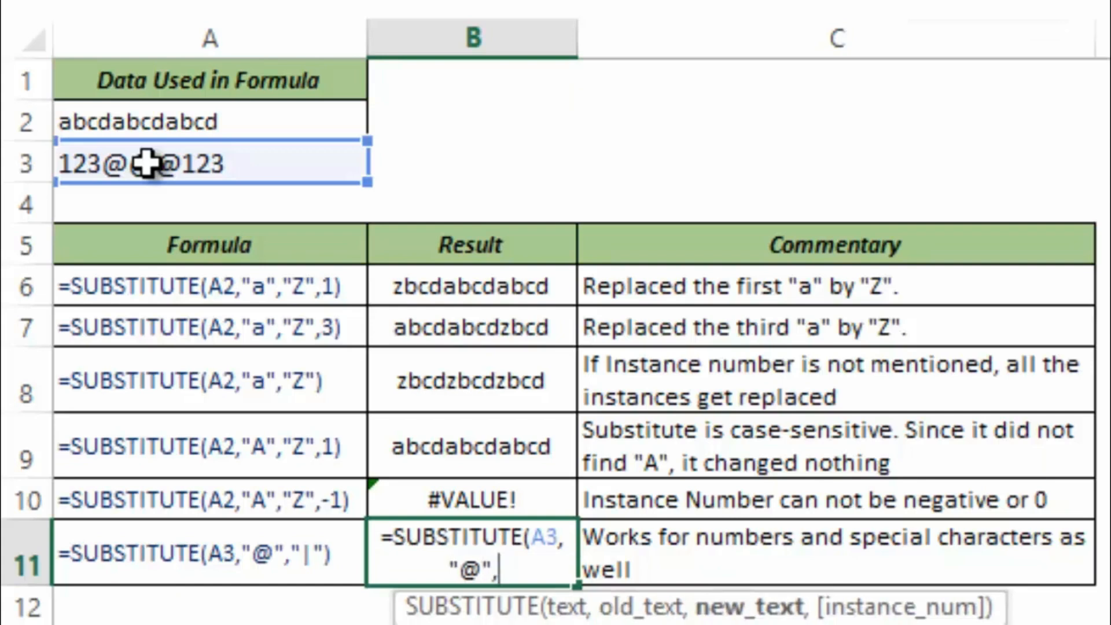
text("|)
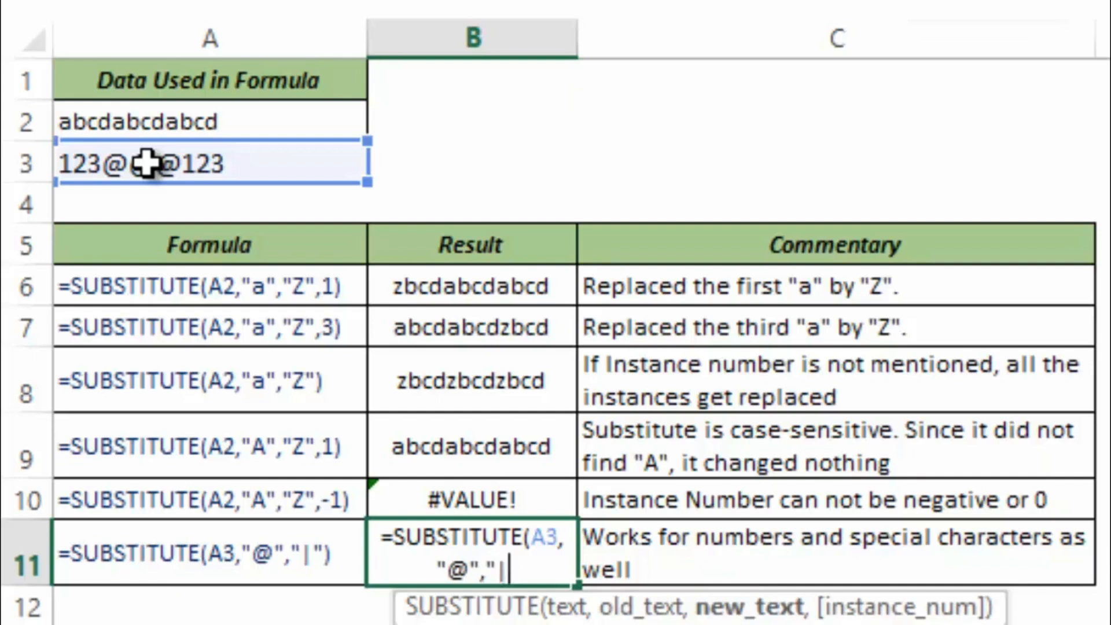
text(")
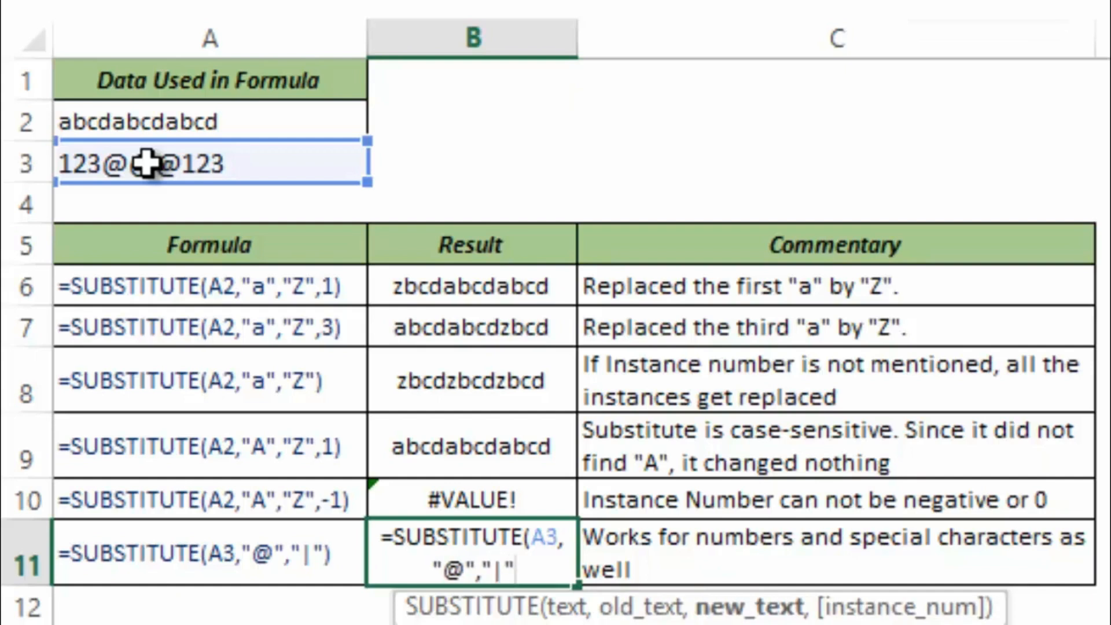
text())
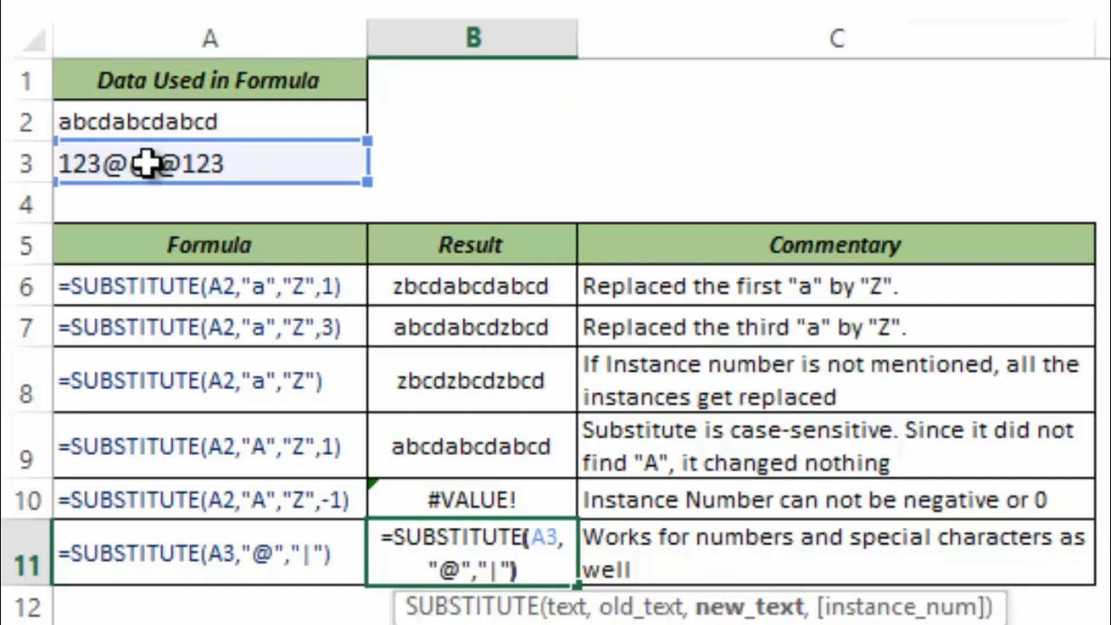
key(Return)
click(495, 575)
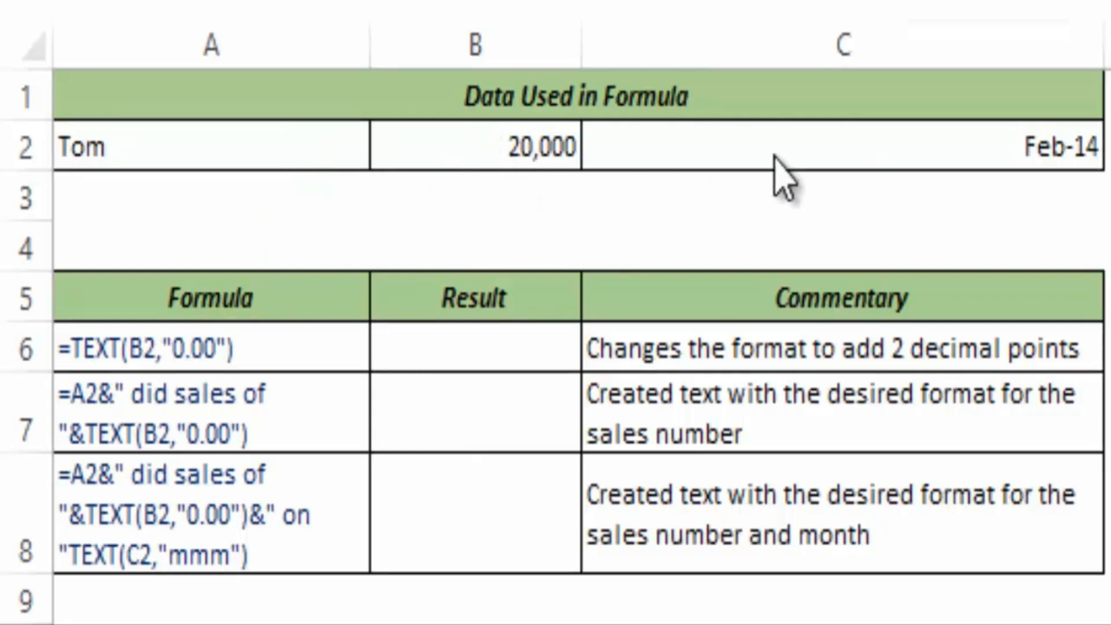
Enter =TEXT(B2,"0.00") in cell B6 of the TEXT example sheet to format the sales number with two decimals.
click(506, 341)
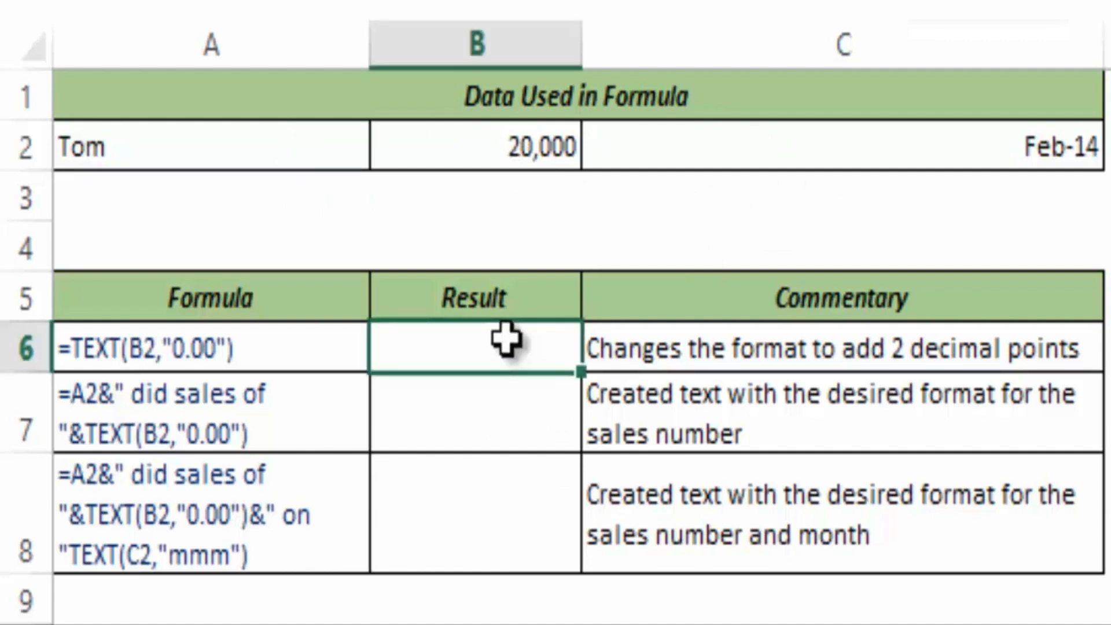
text(=tex)
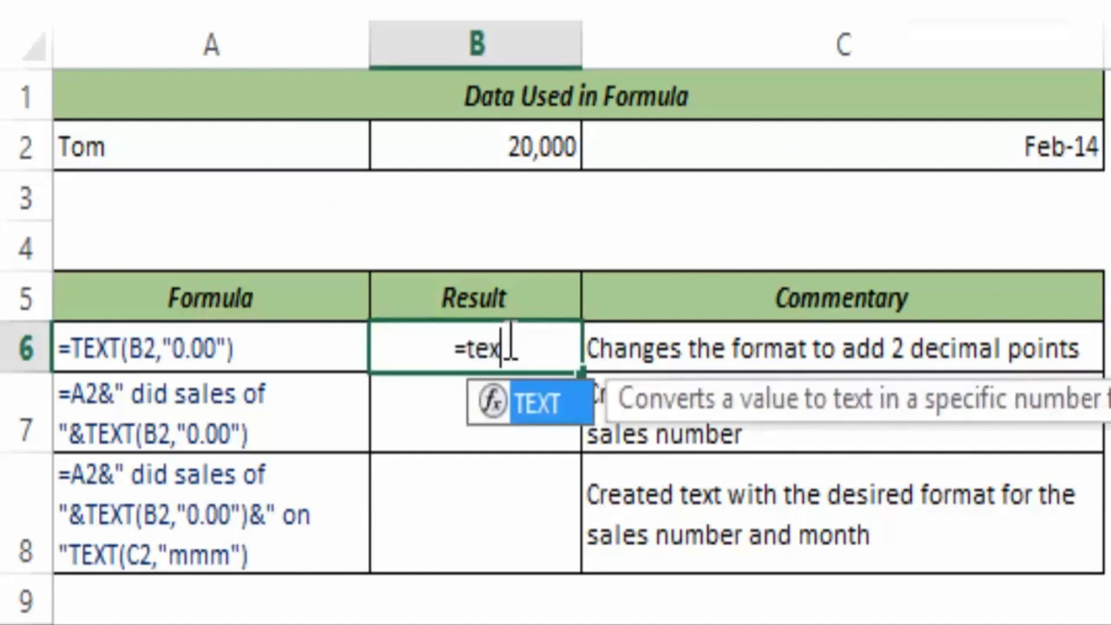
key(Tab)
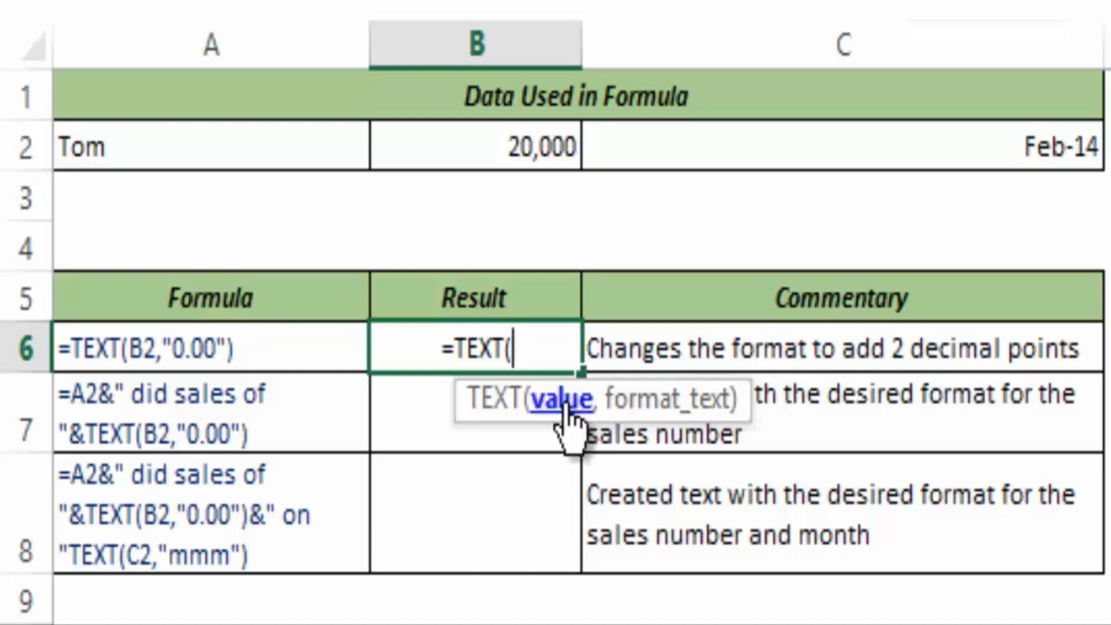
click(546, 149)
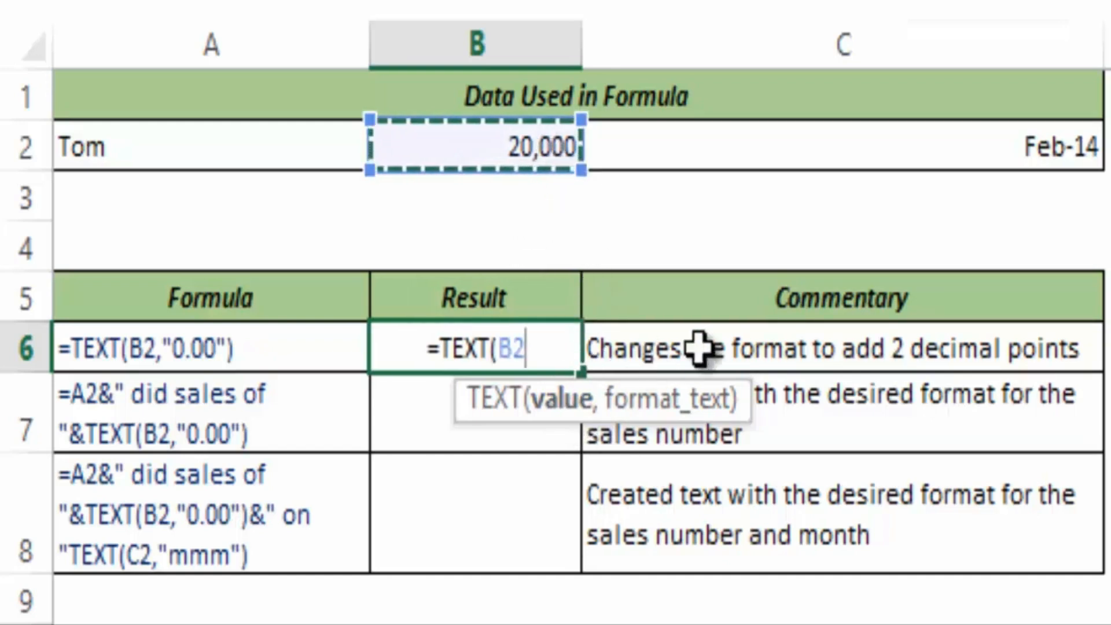
text(,)
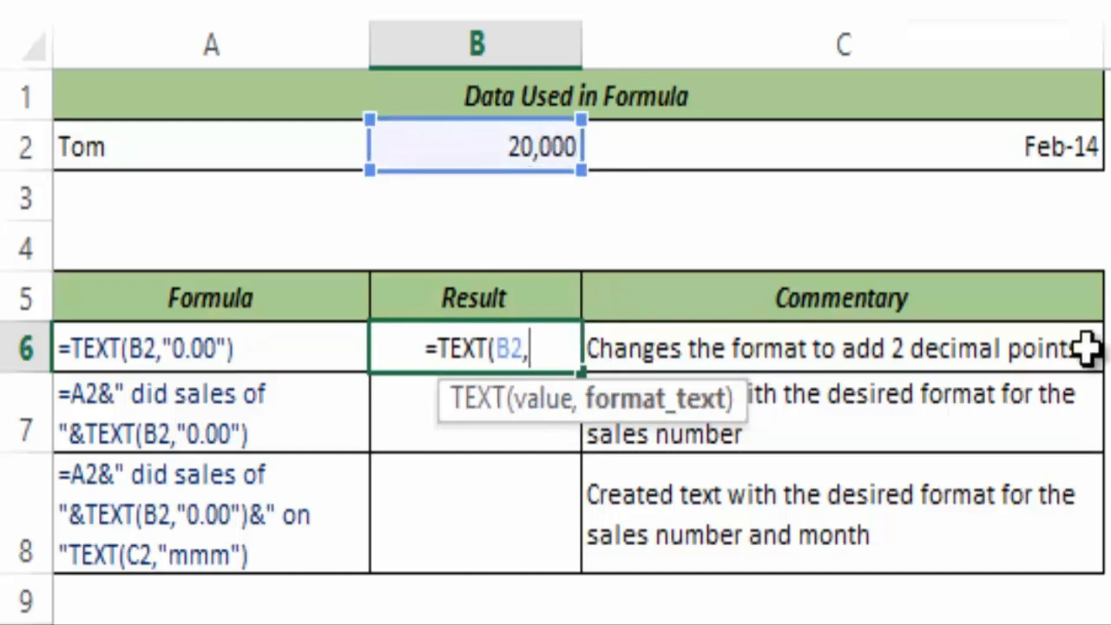
text(")
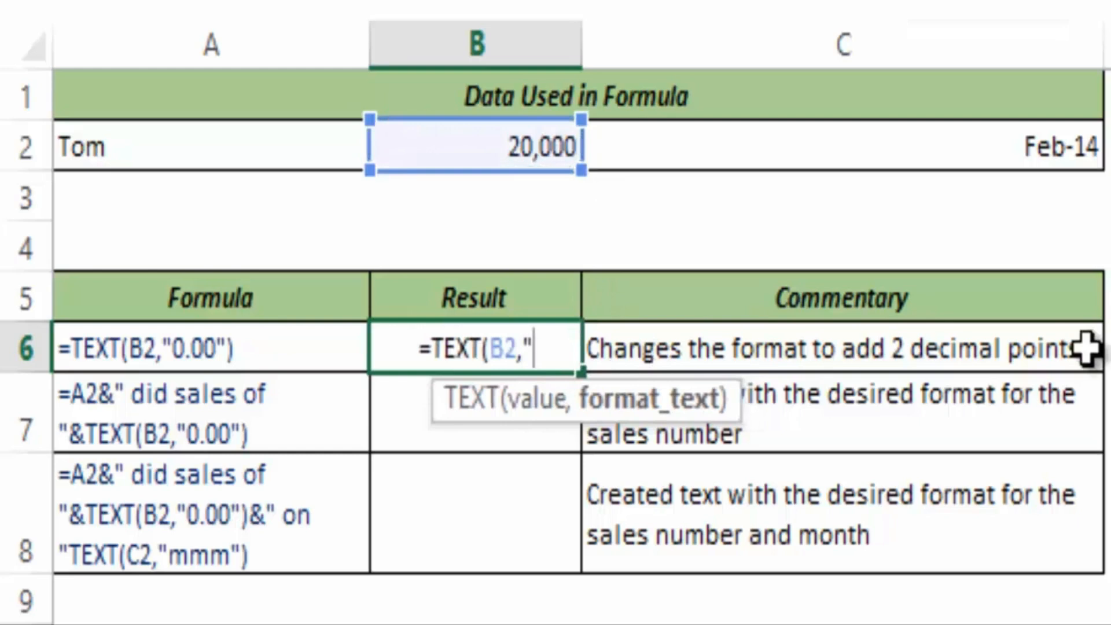
text(0.00)
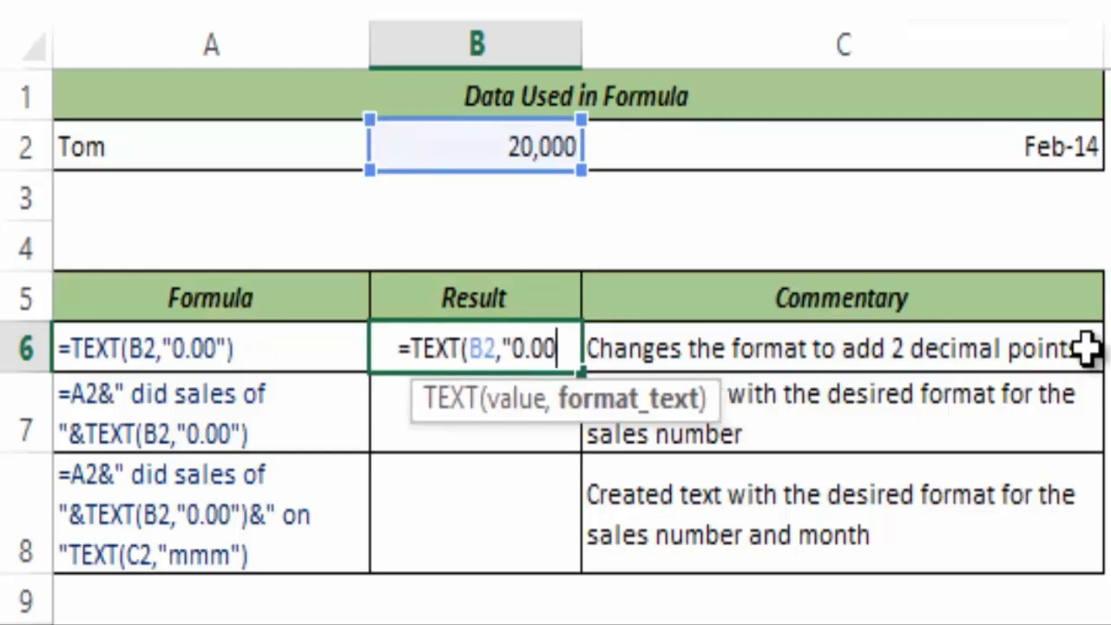
text())
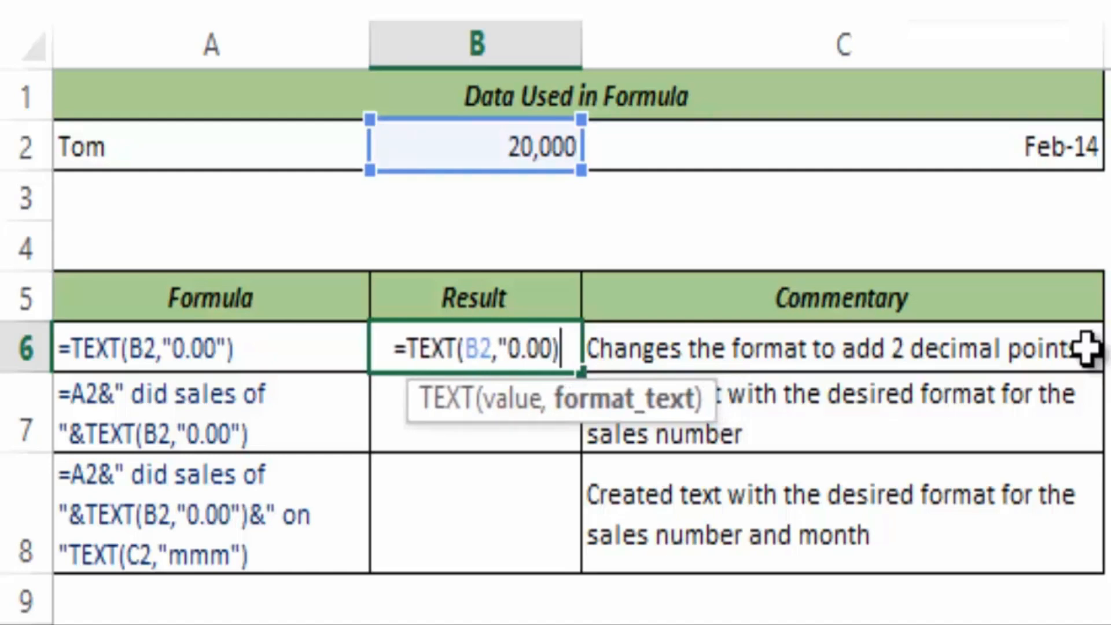
key(BackSpace)
text("))
key(Return)
key(Up)
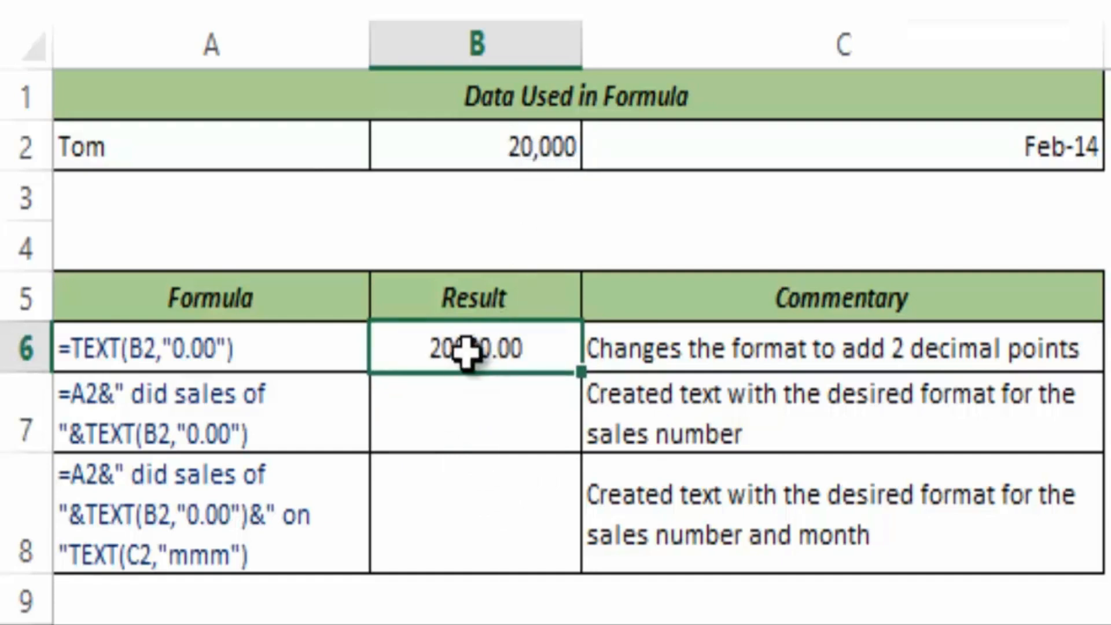
Change the format text of the TEXT formula in cell B6 to "0.0" for one decimal.
double_click(553, 347)
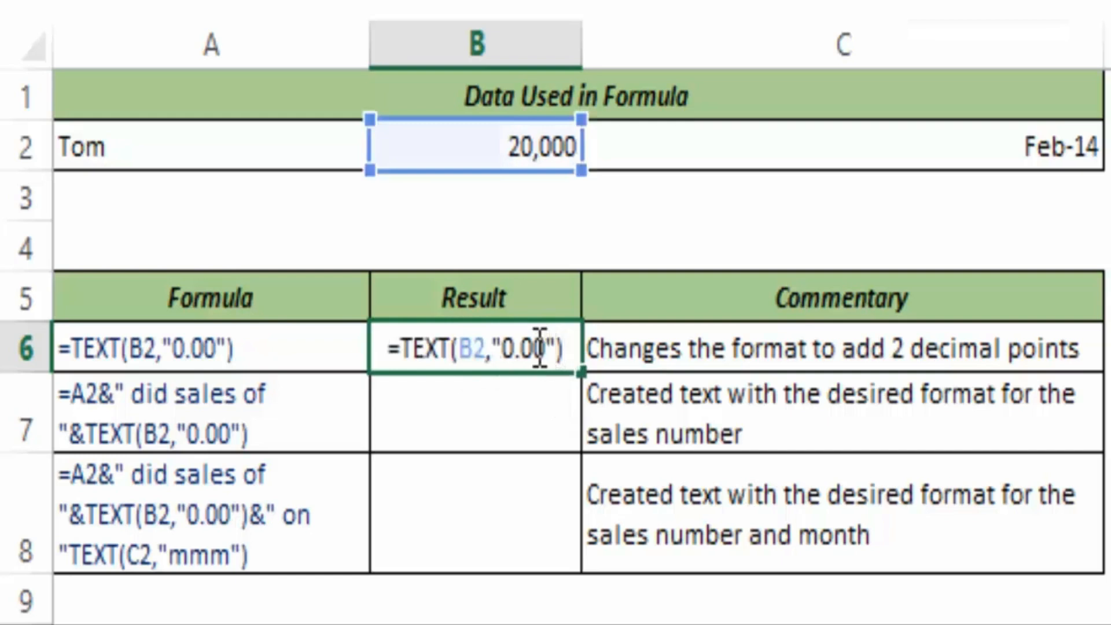
key(BackSpace)
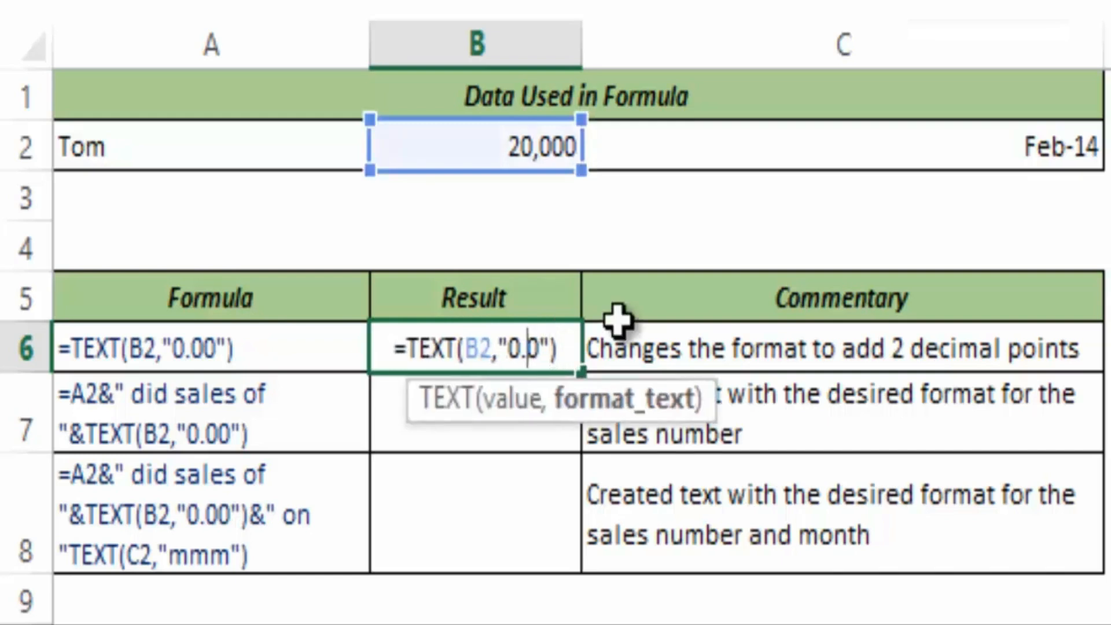
key(Return)
key(Up)
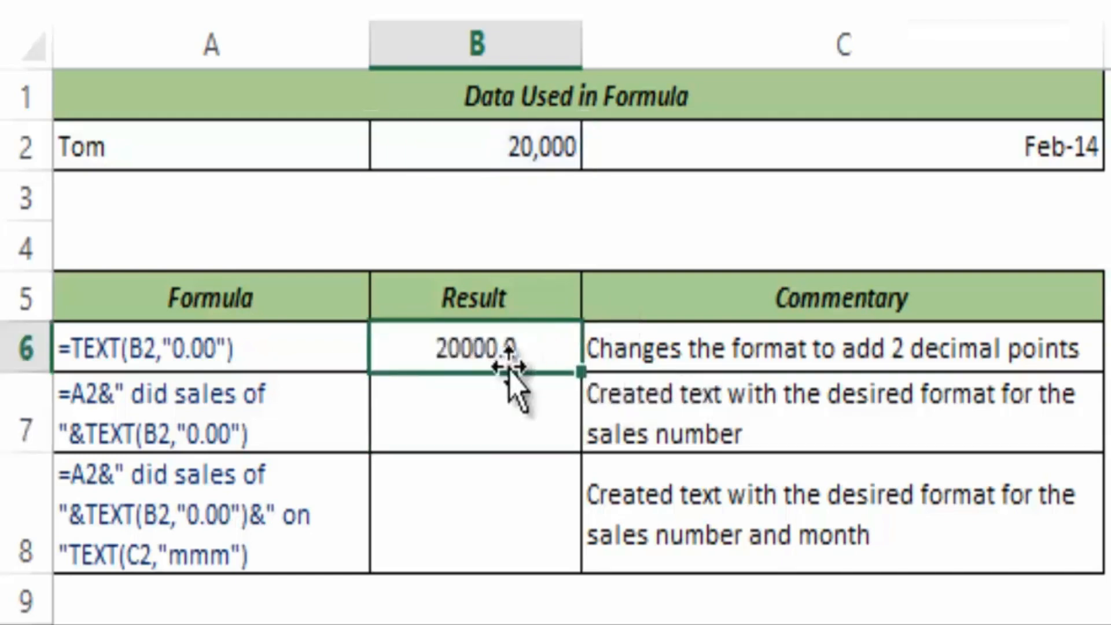
Begin a formula in cell B7 that joins A2 with the text " did sales of" using =A2&" did sales of"&.
click(505, 408)
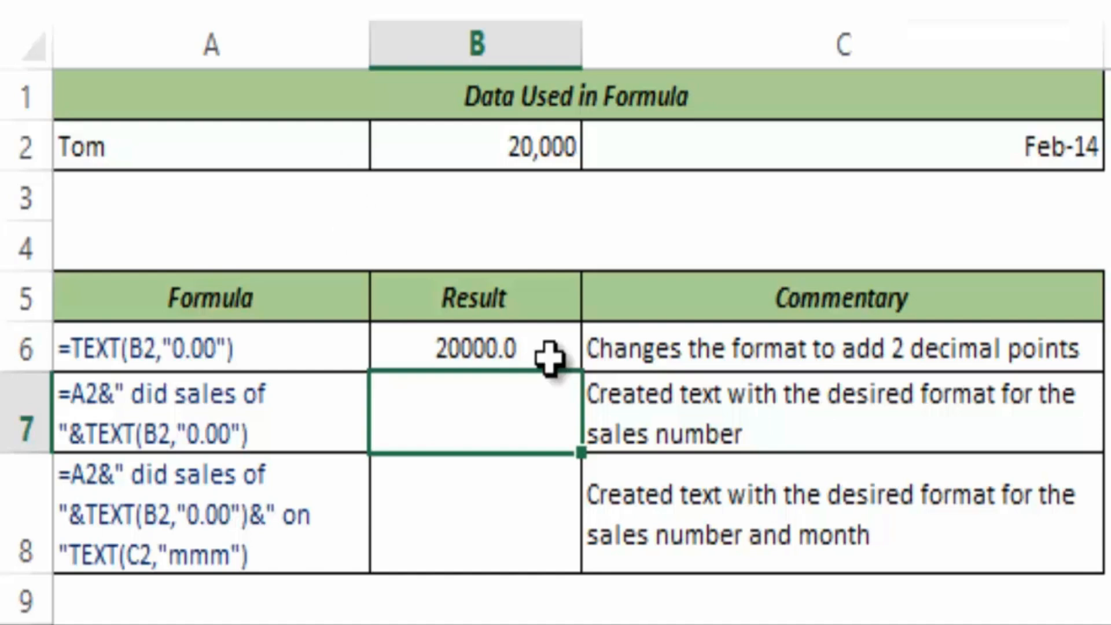
text(=te)
key(BackSpace)
key(BackSpace)
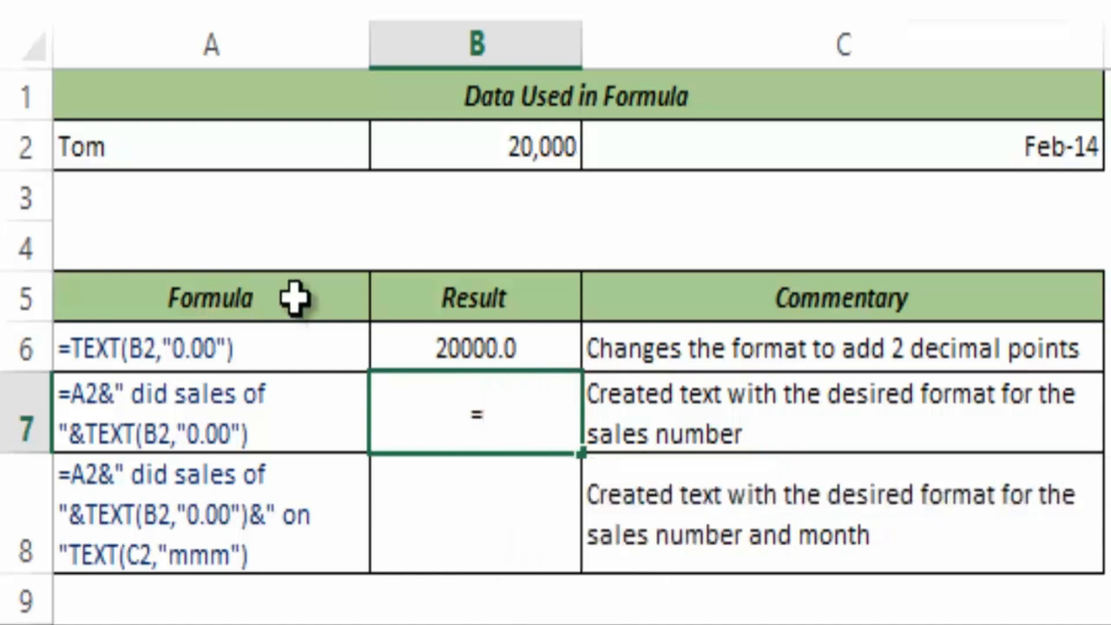
click(185, 145)
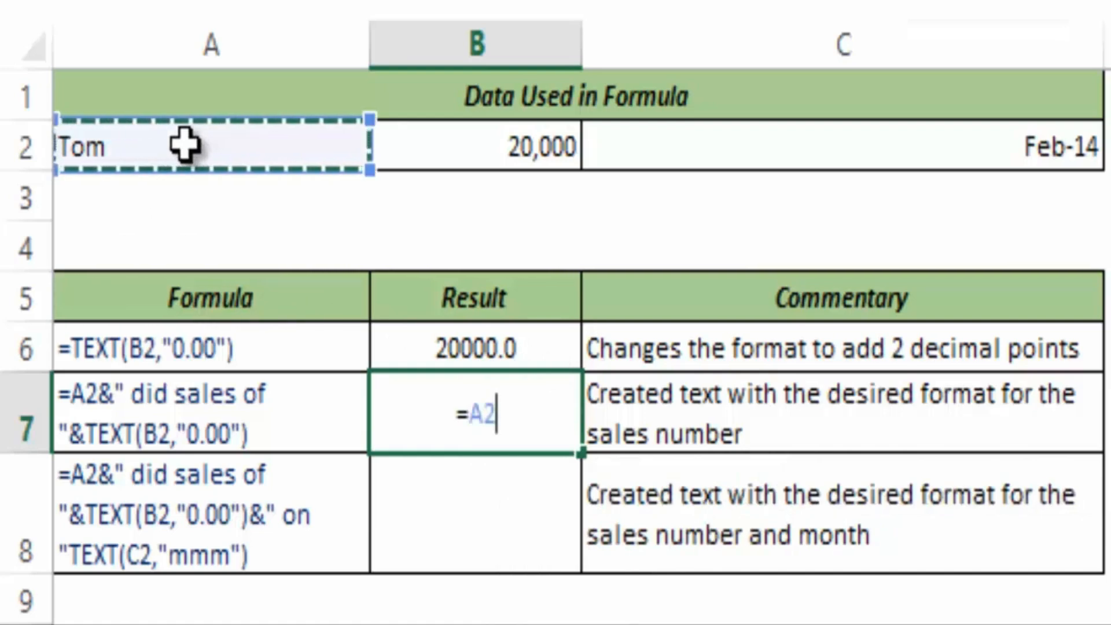
text(&)
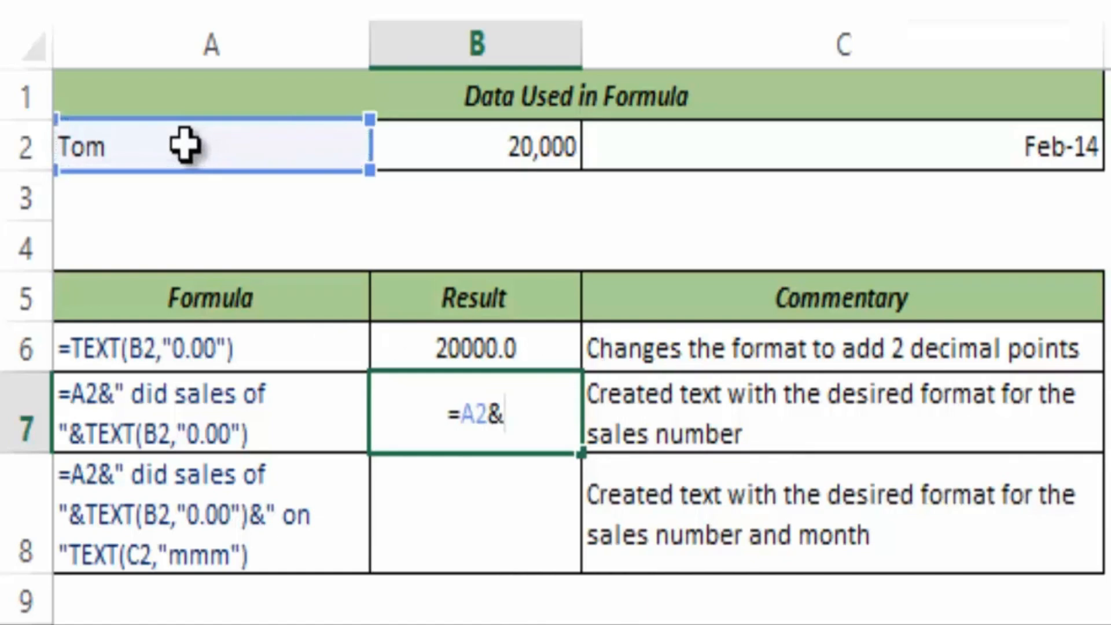
text(" )
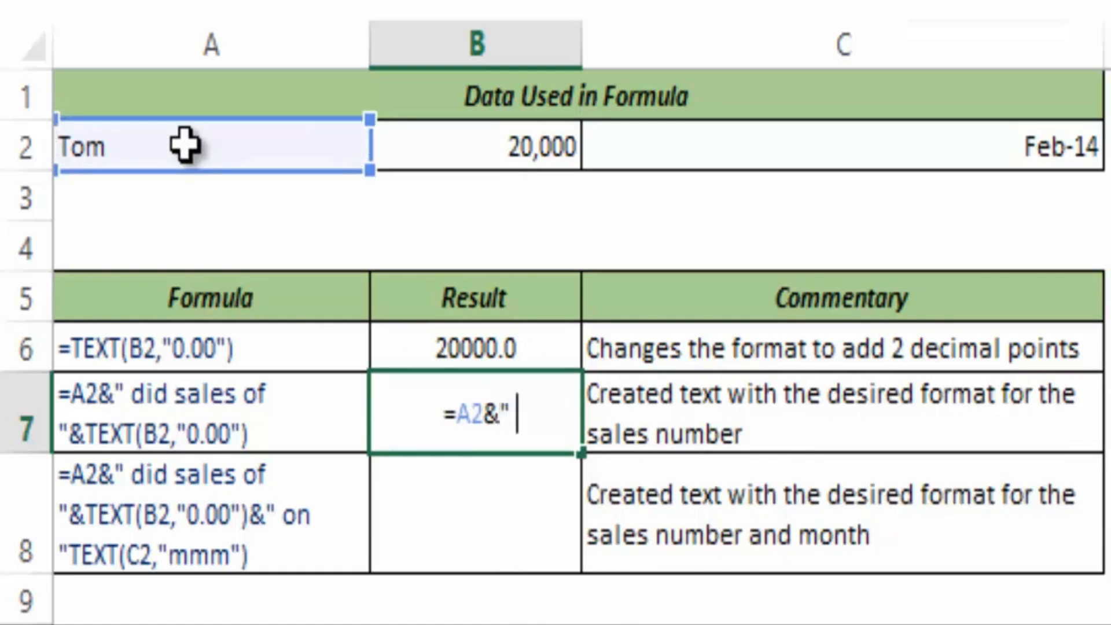
text(did )
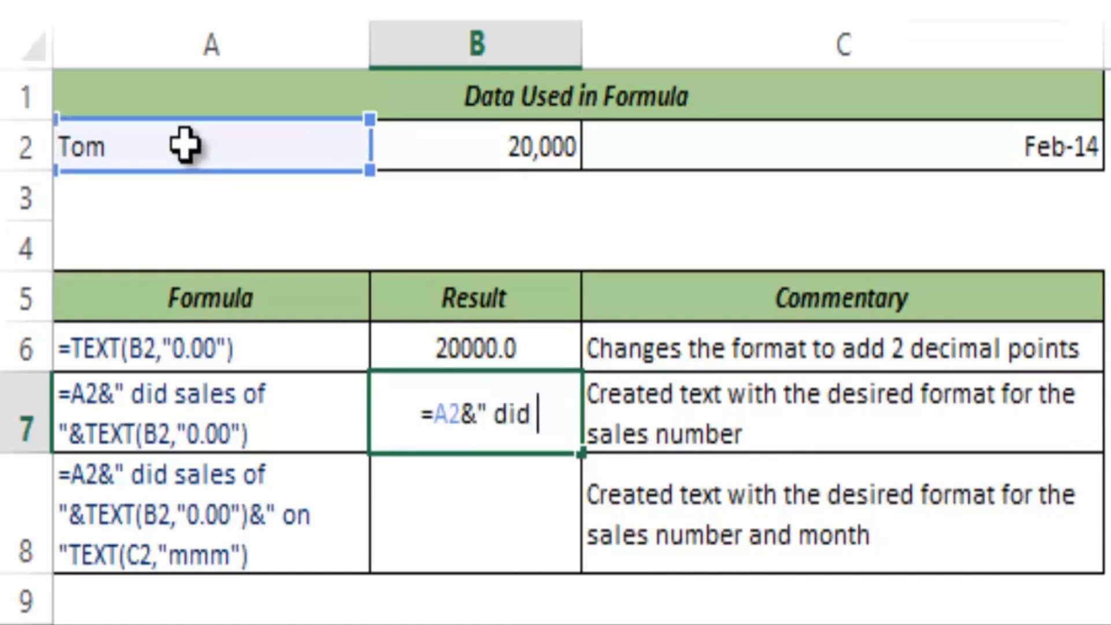
text(sales of)
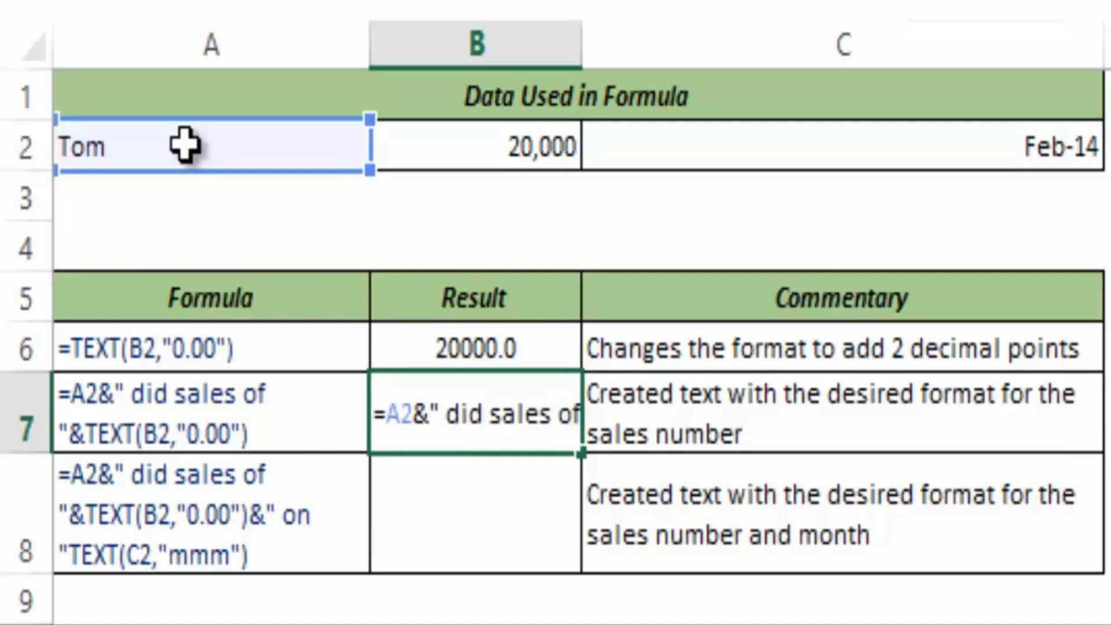
text("&)
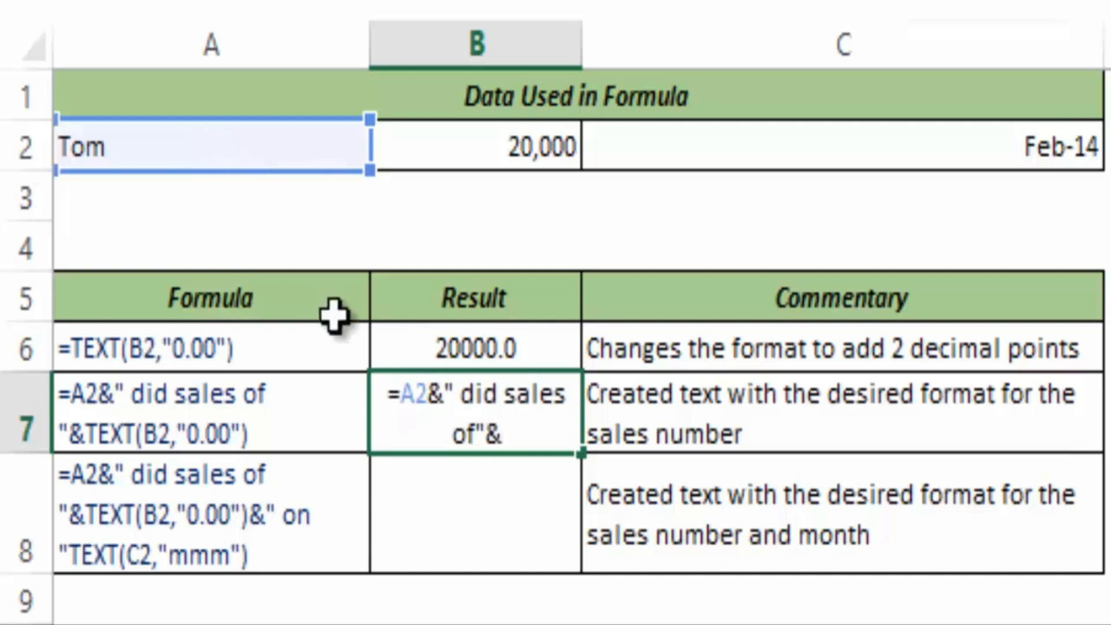
Complete the B7 formula by appending TEXT(B2,"0.00") to add the sales number with two decimals.
text(text)
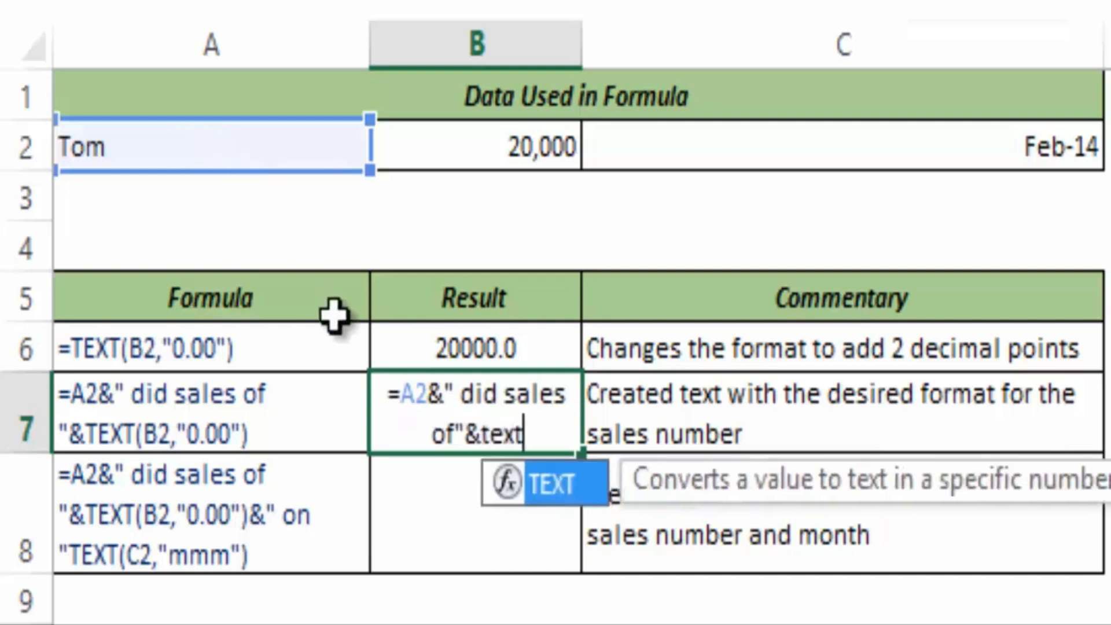
key(Tab)
click(419, 150)
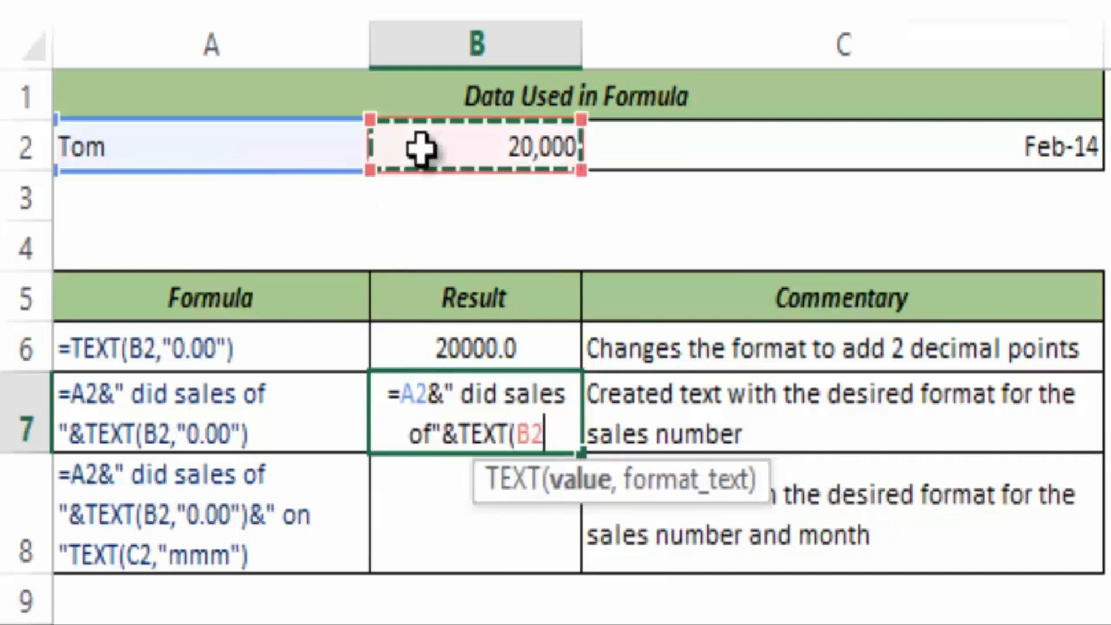
text(,")
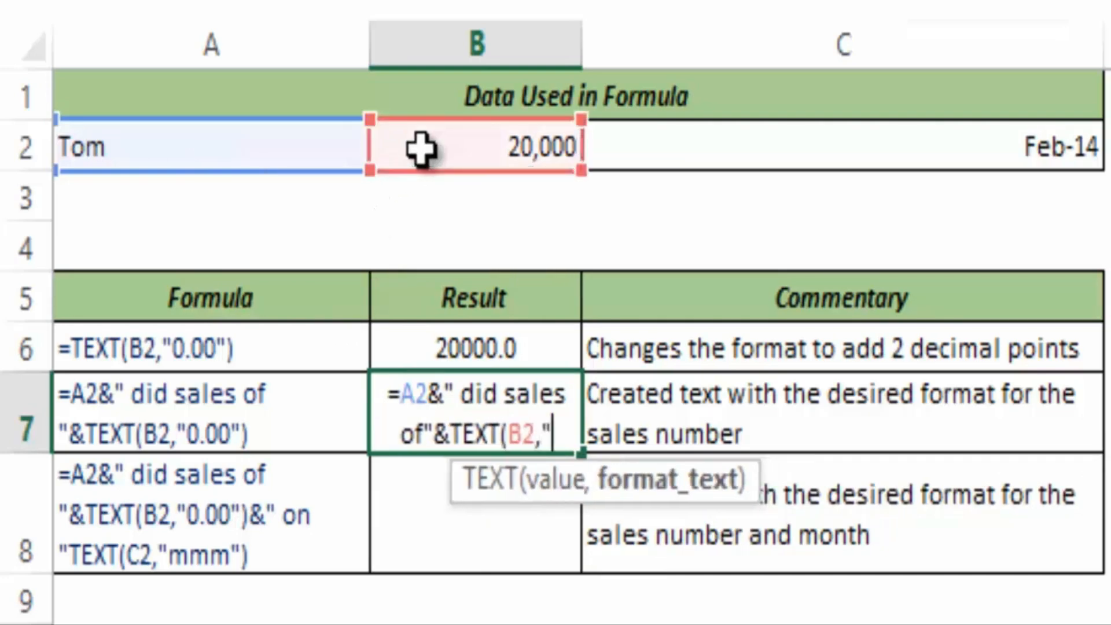
text(0.0)
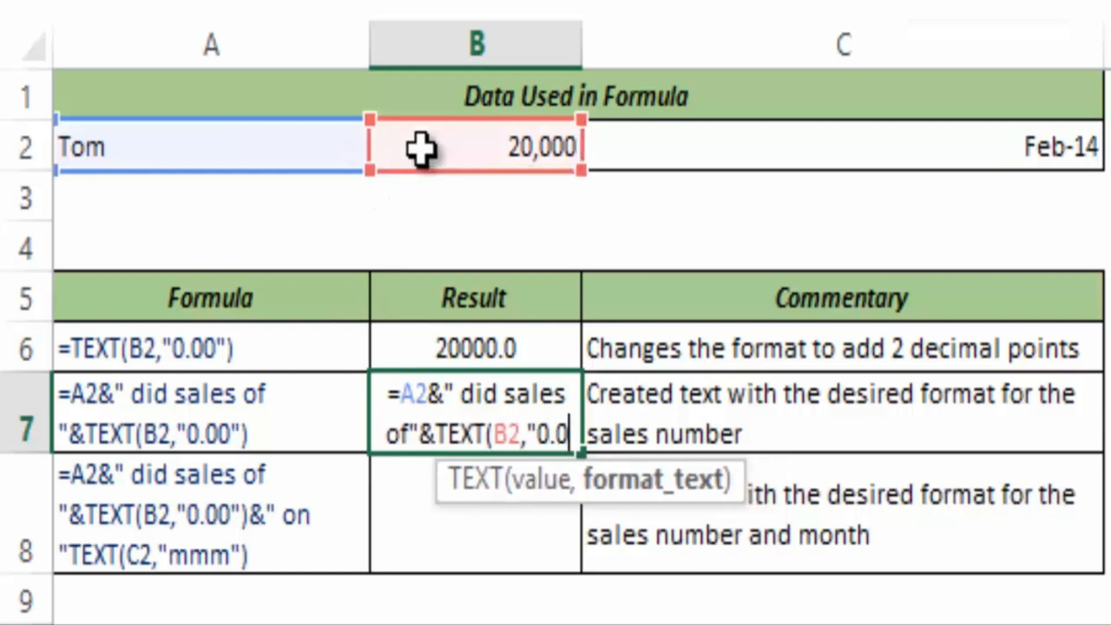
text(0"))
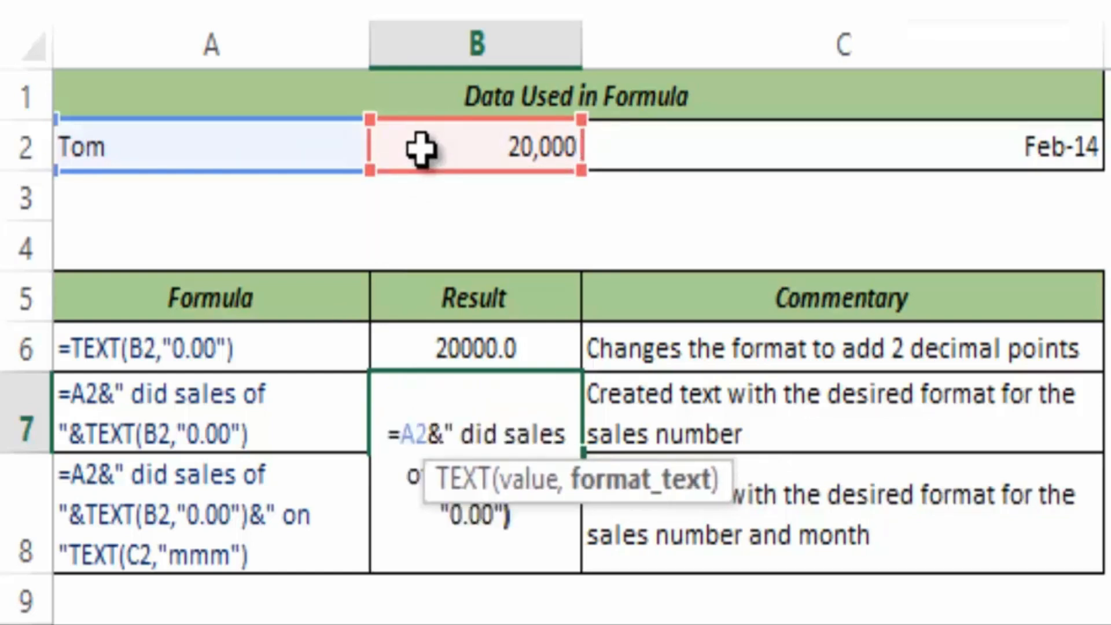
key(Return)
key(Up)
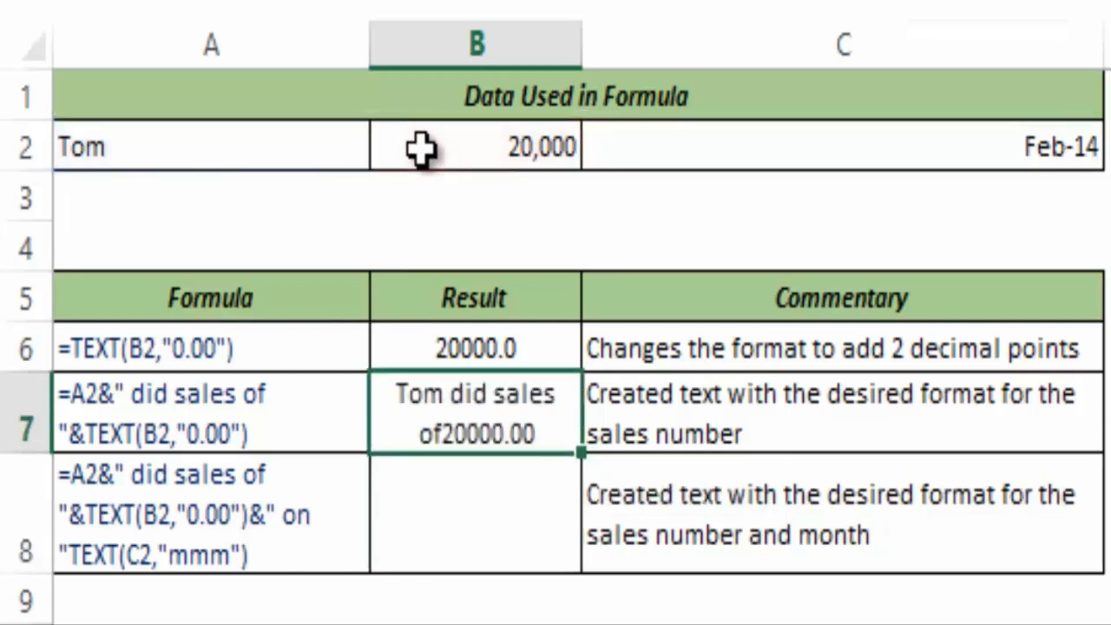